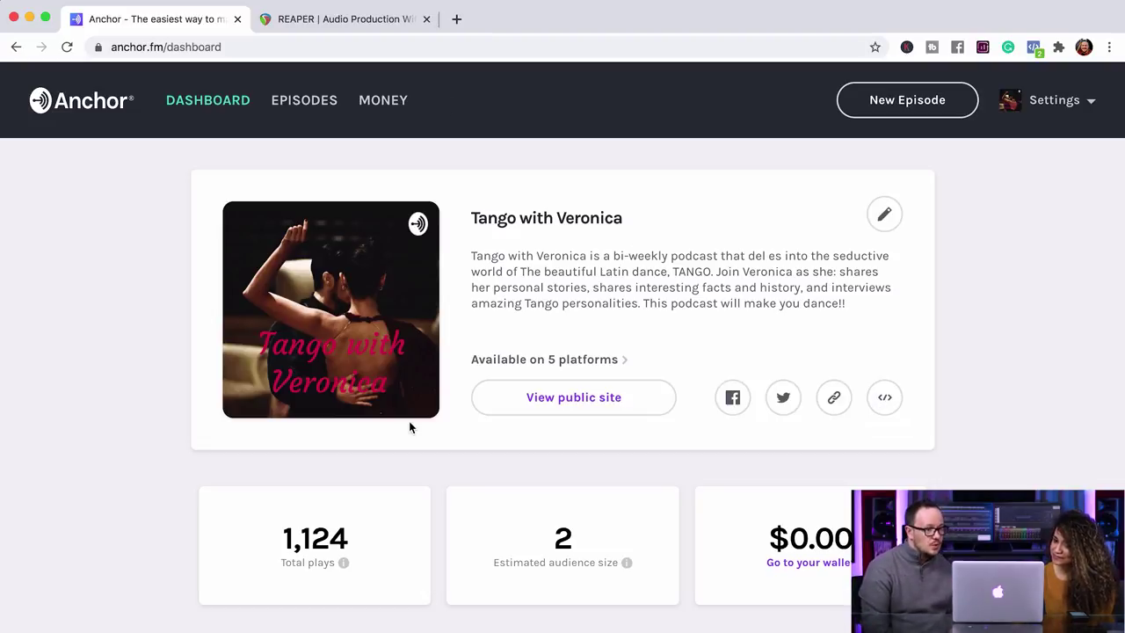
- Start a new podcast episode and open the library of previously uploaded audio
left_click(931, 97)
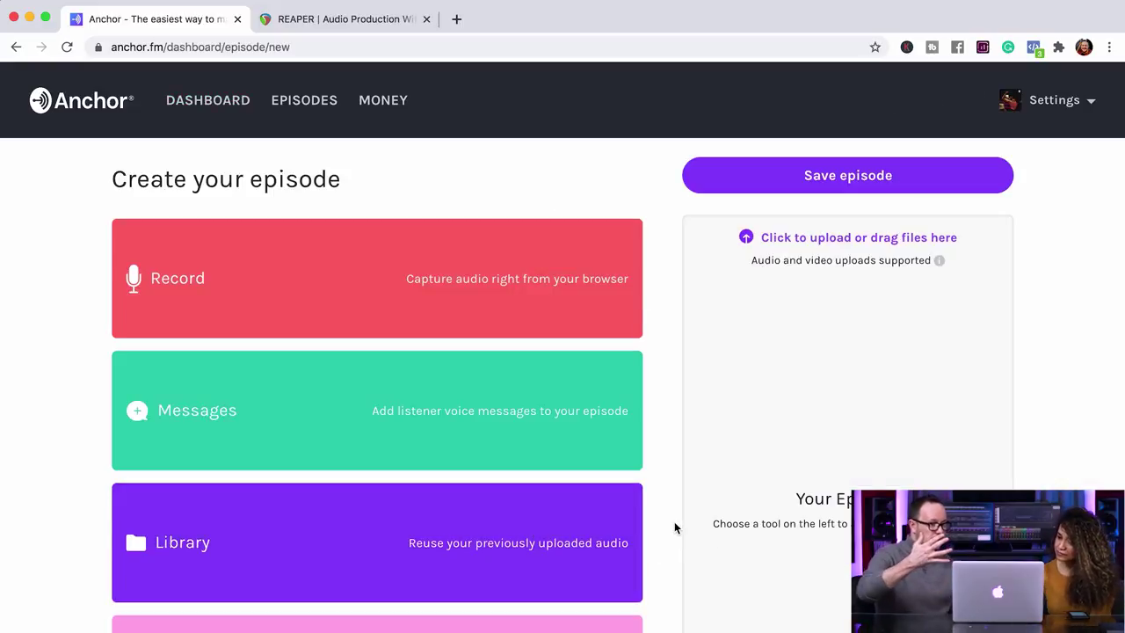
scroll(674, 521, "down", 3)
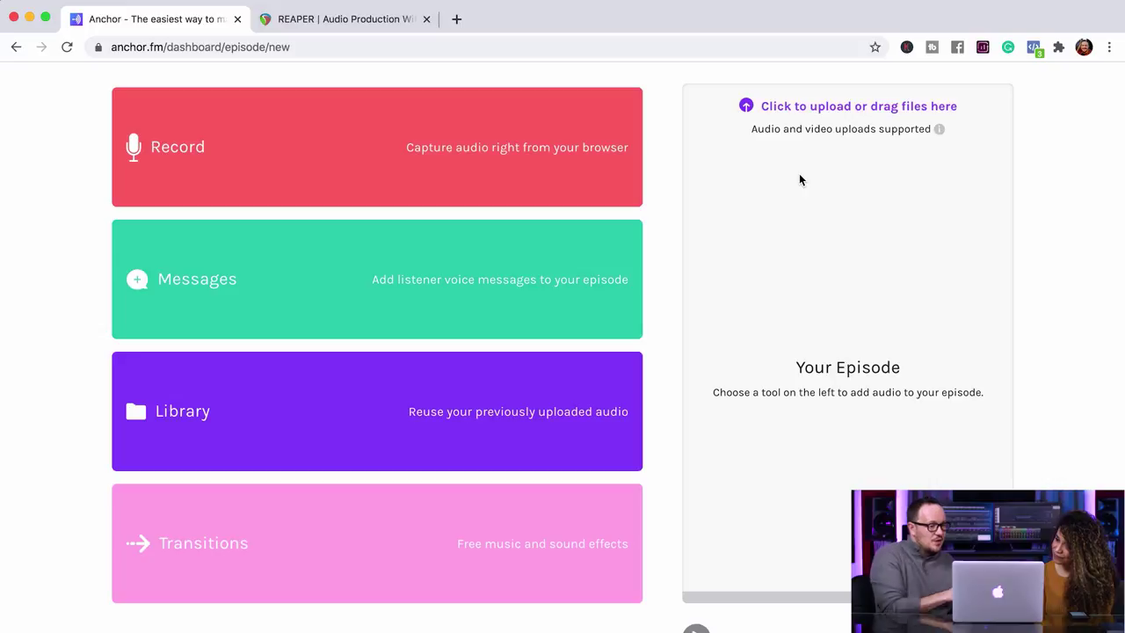
left_click(386, 444)
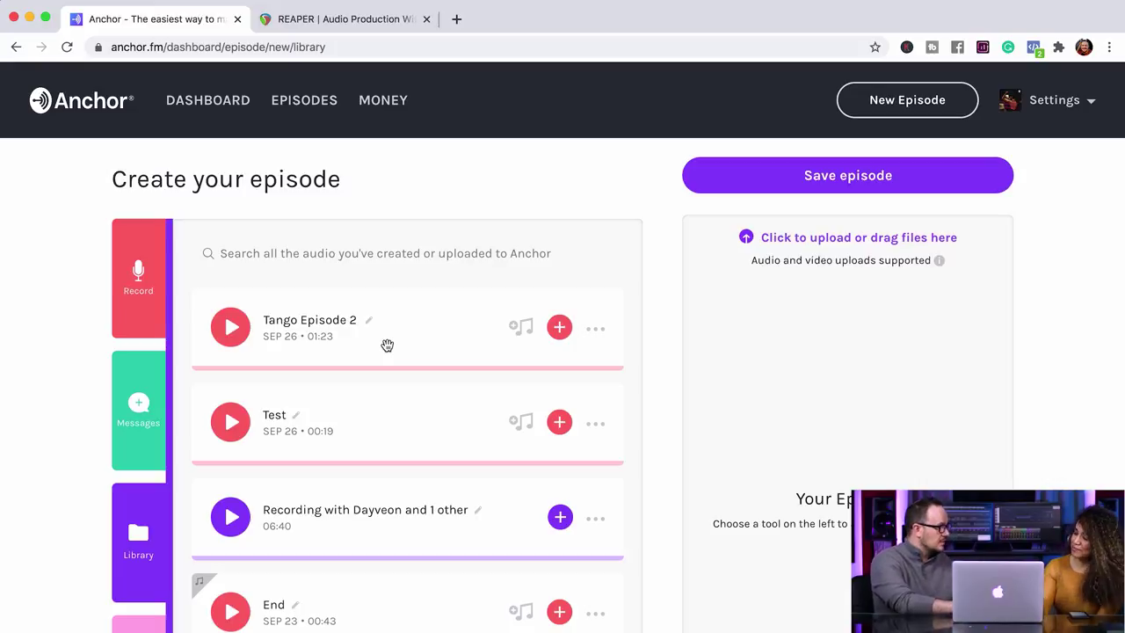
- Download the audio file of Tango Episode 2 from the library, pausing its playback in the browser
left_click(596, 330)
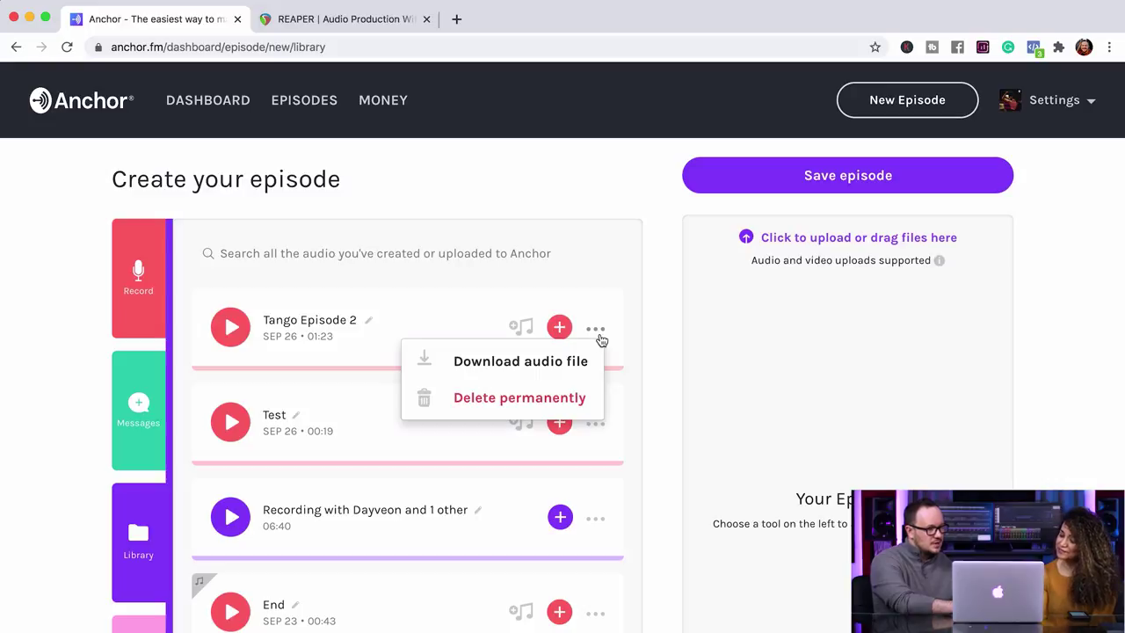
left_click(519, 368)
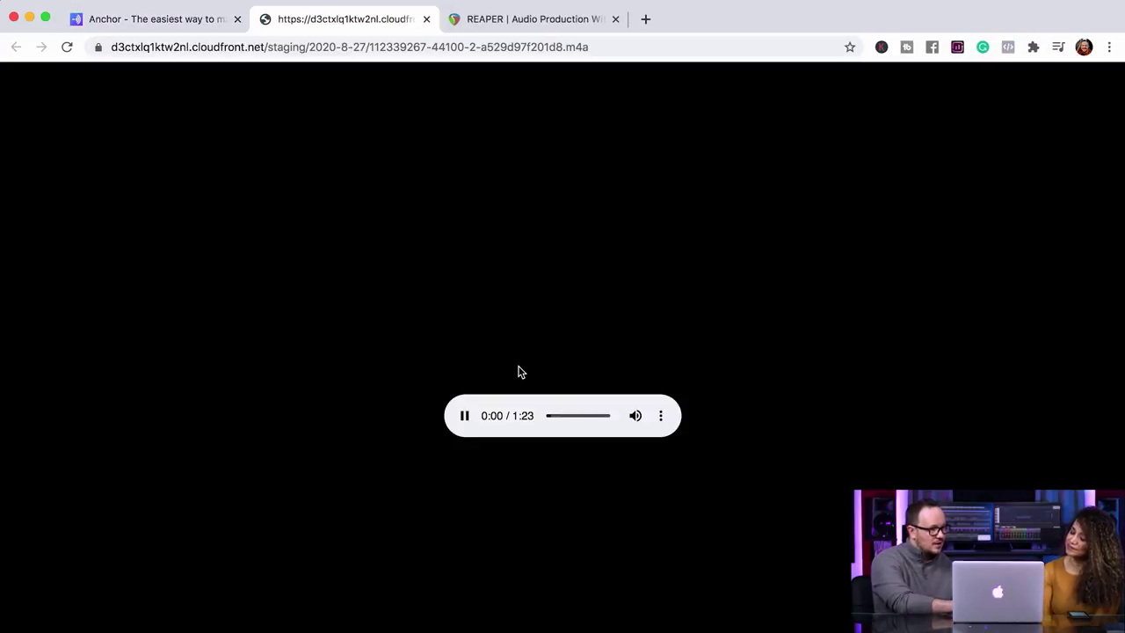
left_click(465, 416)
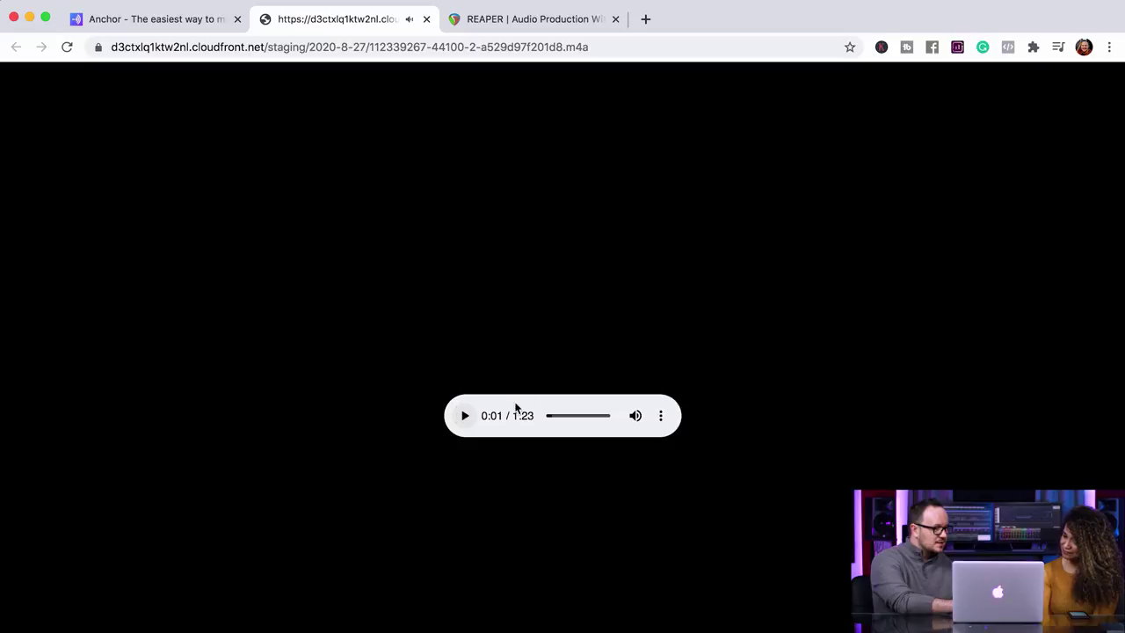
left_click(661, 420)
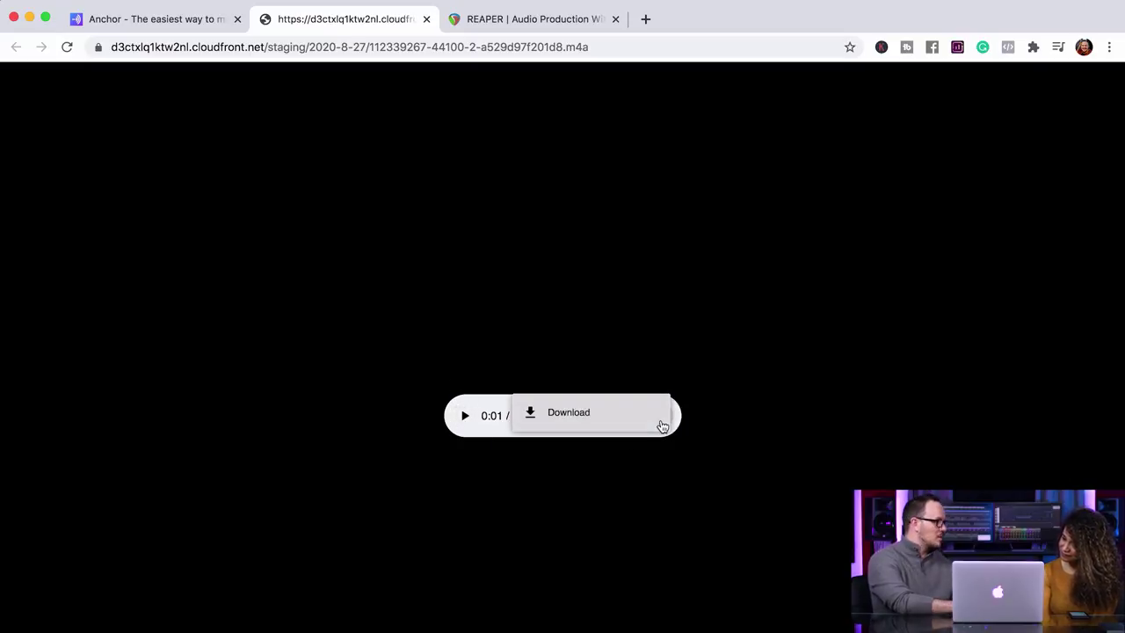
left_click(600, 424)
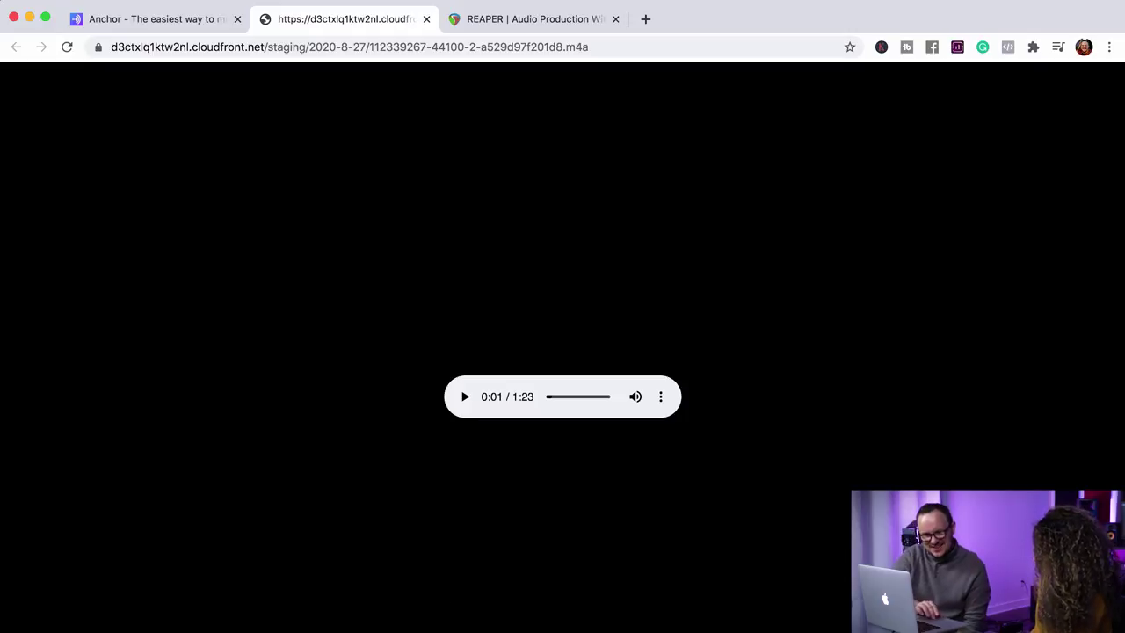
- Show the downloaded mp4 file in Finder and rename it "tango 2", keeping the extension
left_click(163, 613)
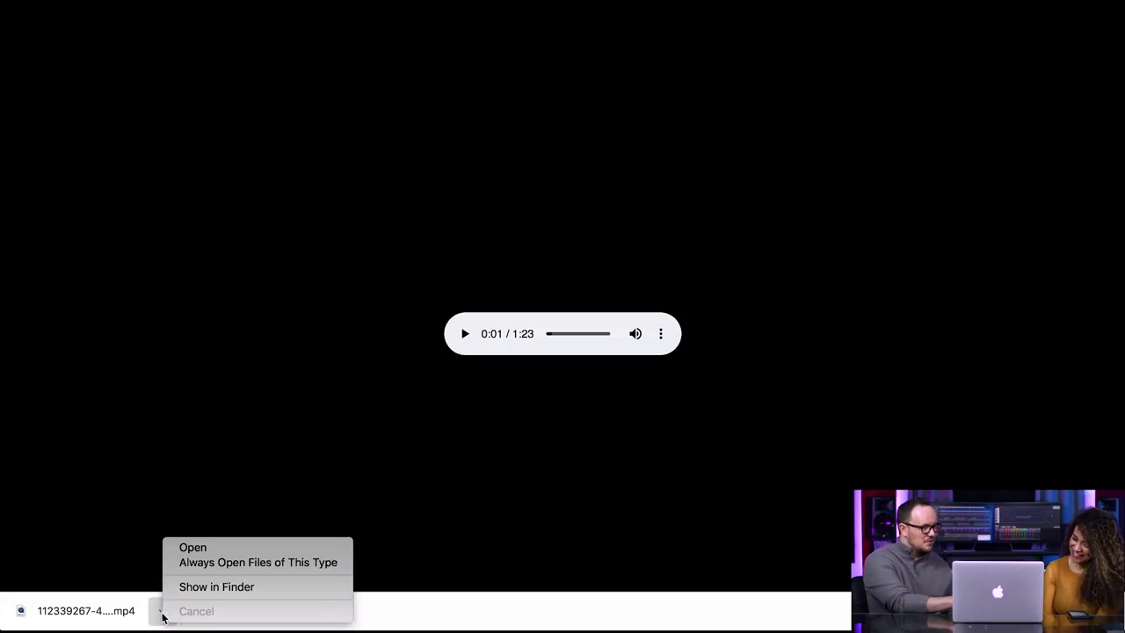
left_click(202, 632)
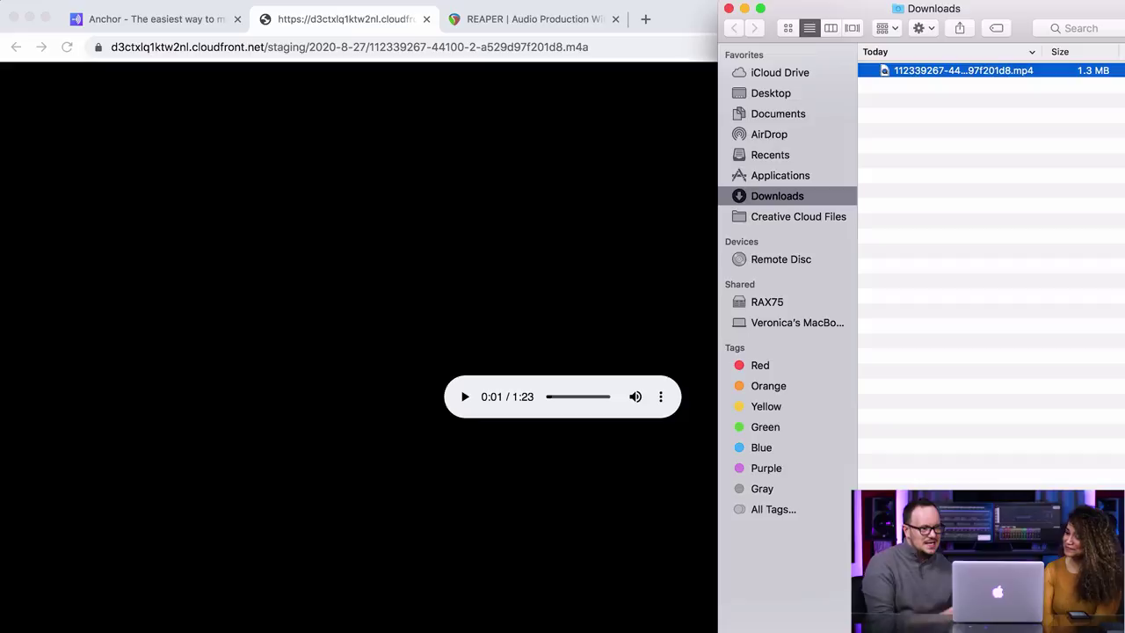
left_click(895, 70)
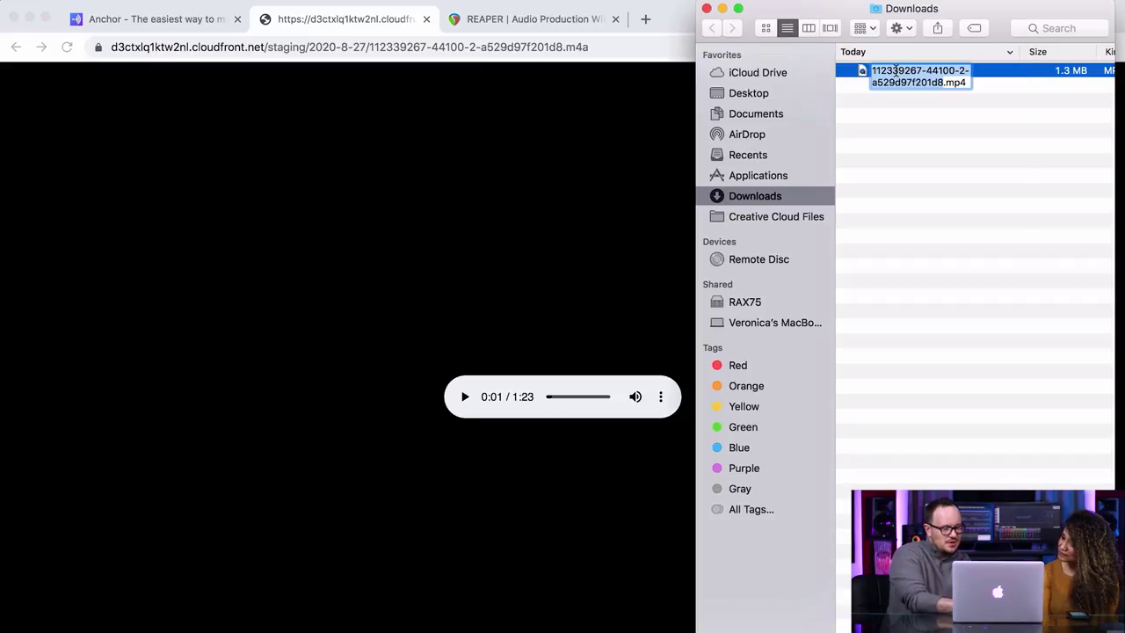
type("tango 2")
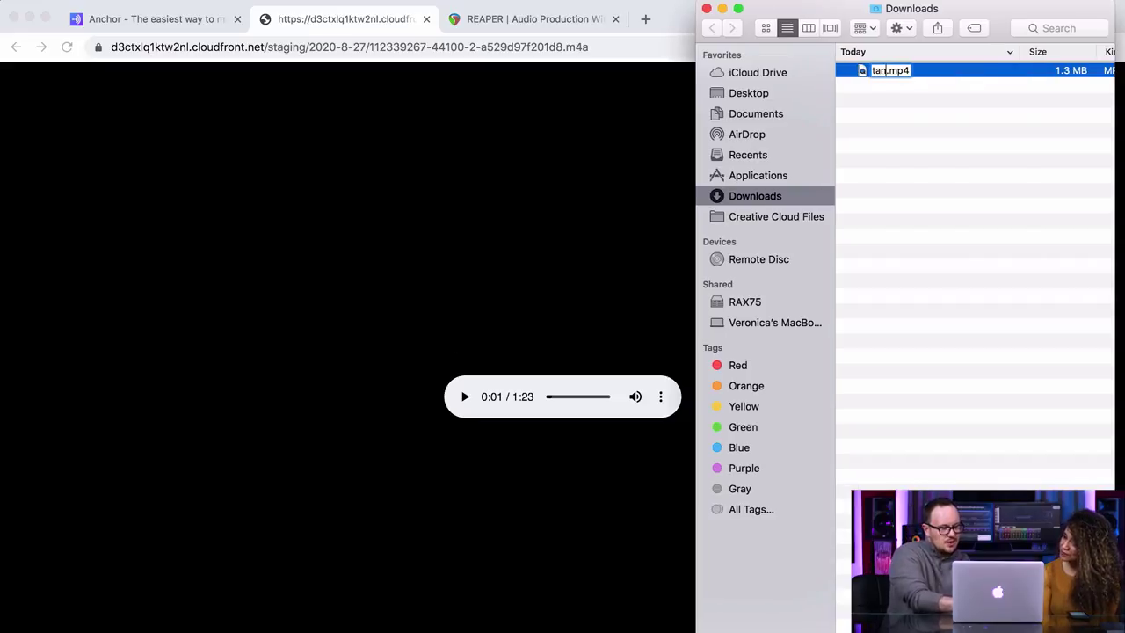
key("Return")
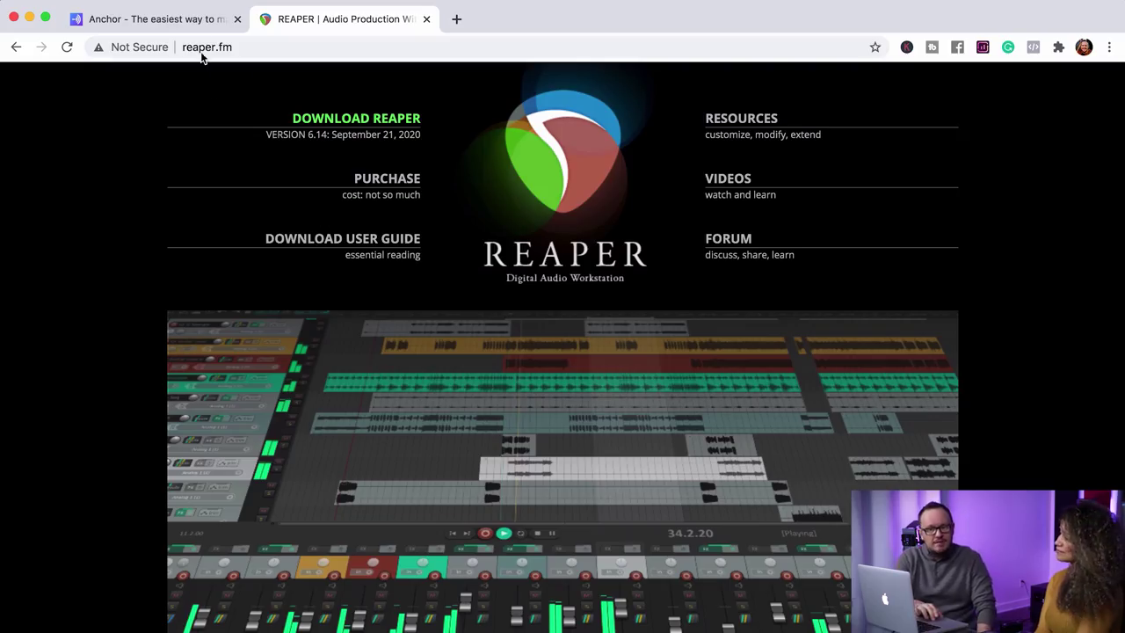
- Open the REAPER download page and look over the available Windows and macOS installers
left_click(370, 125)
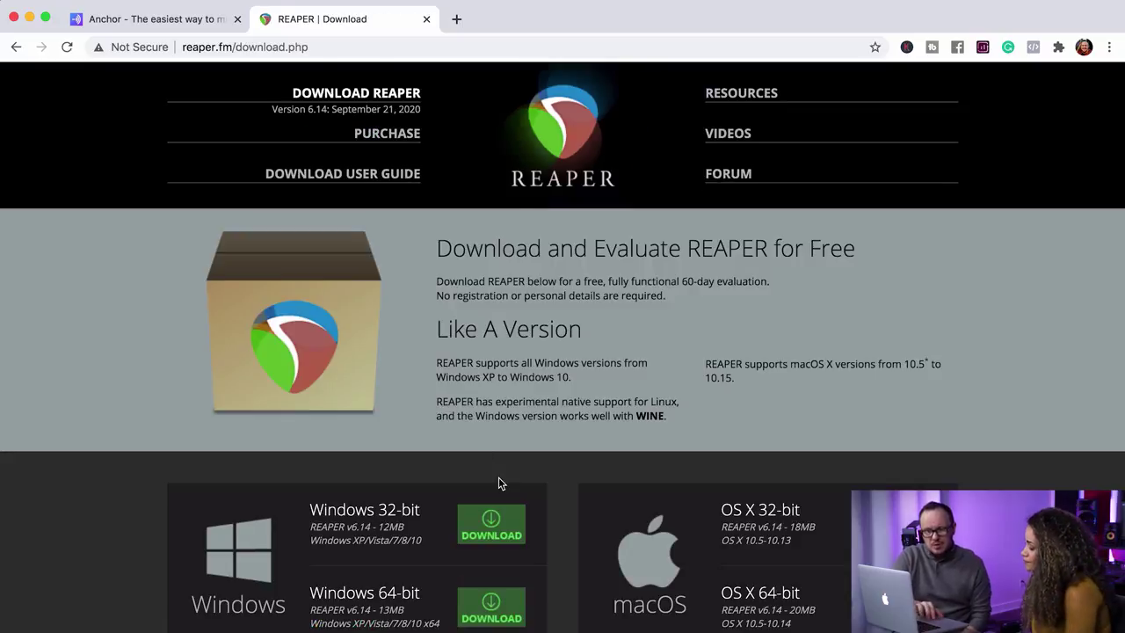
scroll(498, 482, "down", 3)
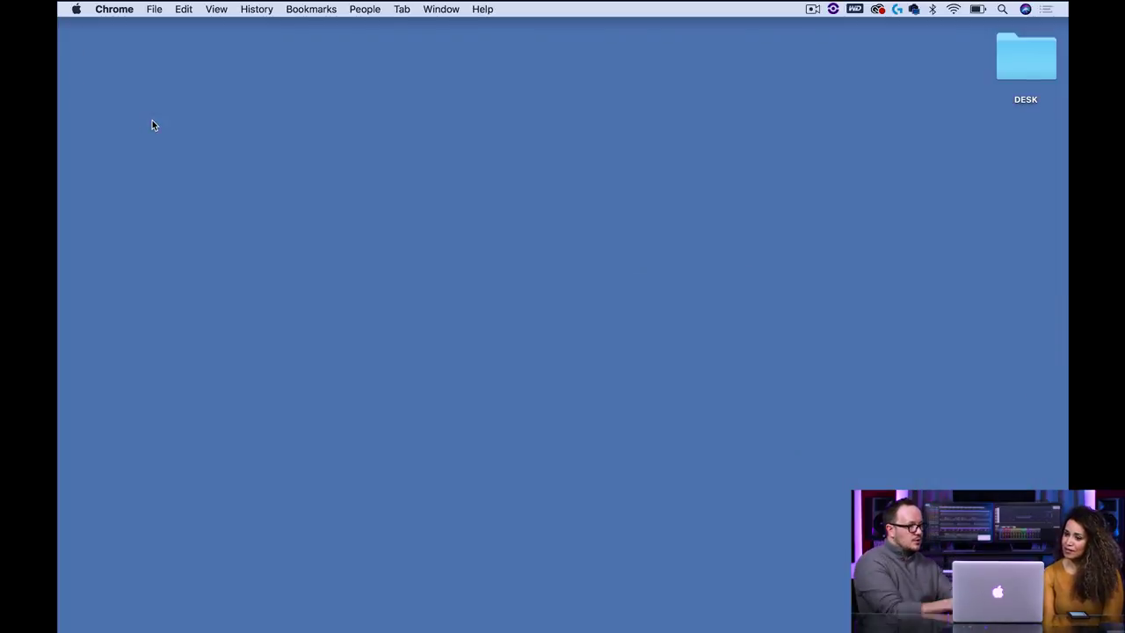
- Switch to REAPER from the desktop
left_click(154, 126)
mouse_move(374, 626)
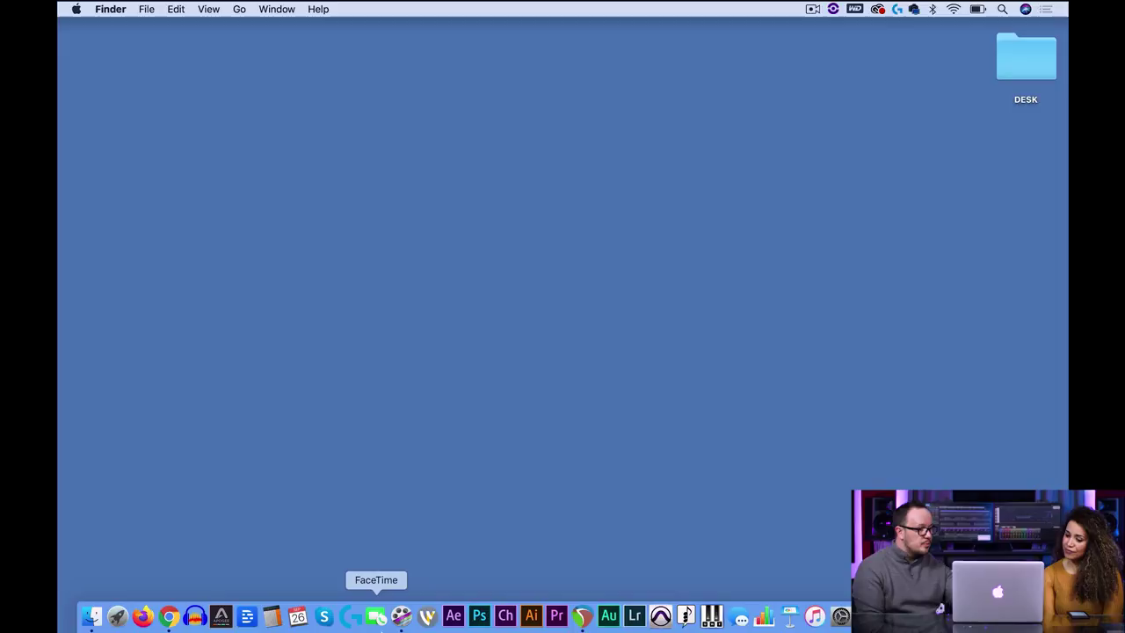
left_click(584, 617)
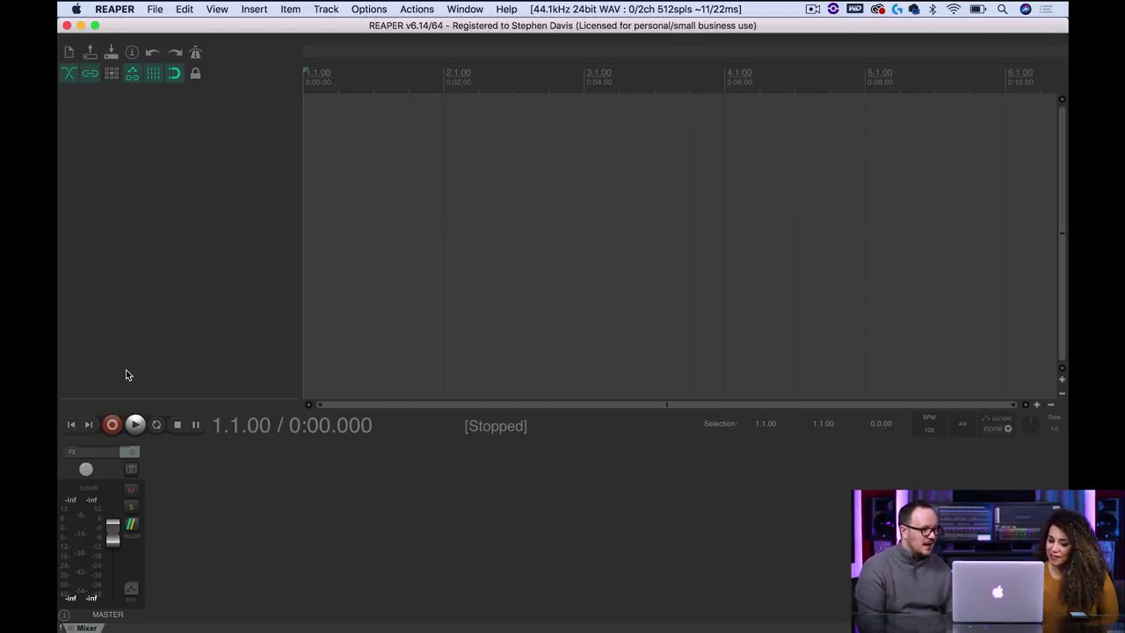
- Bring tango 2.mp4 from the Downloads folder into the empty REAPER project as a new track and close the Finder window
left_click(92, 617)
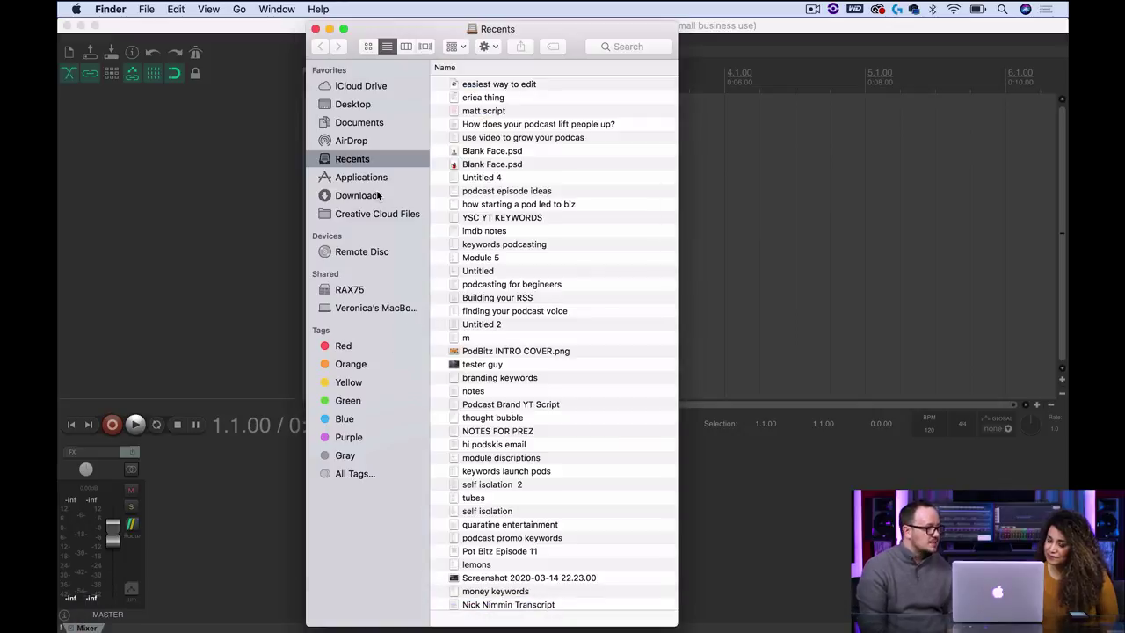
left_click(378, 195)
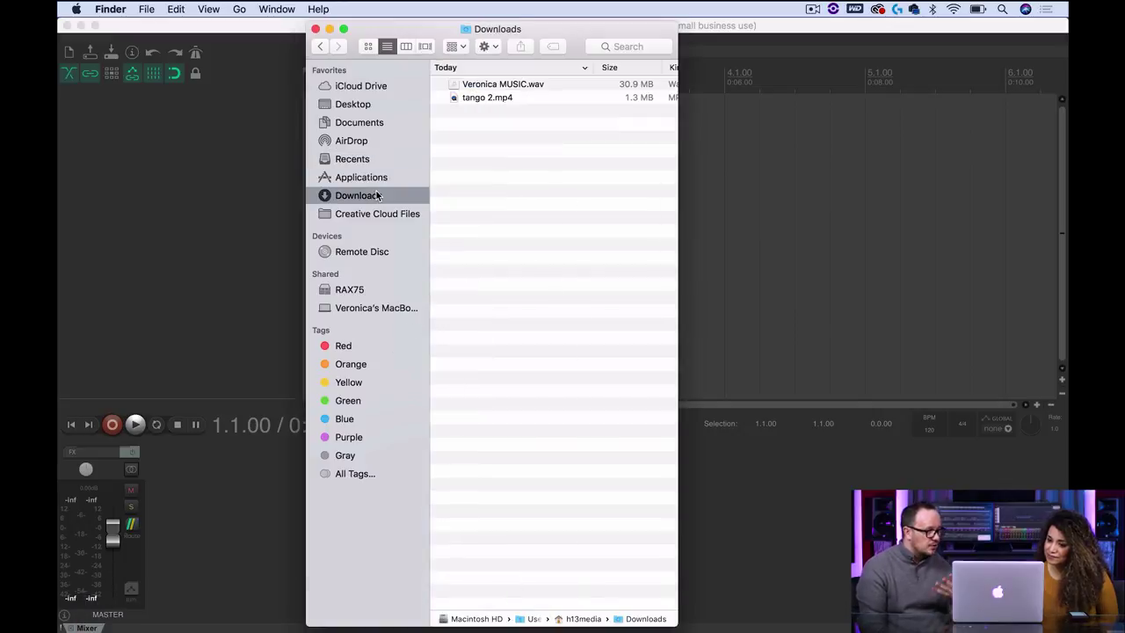
left_click(503, 99)
left_click_drag(503, 98, 774, 176)
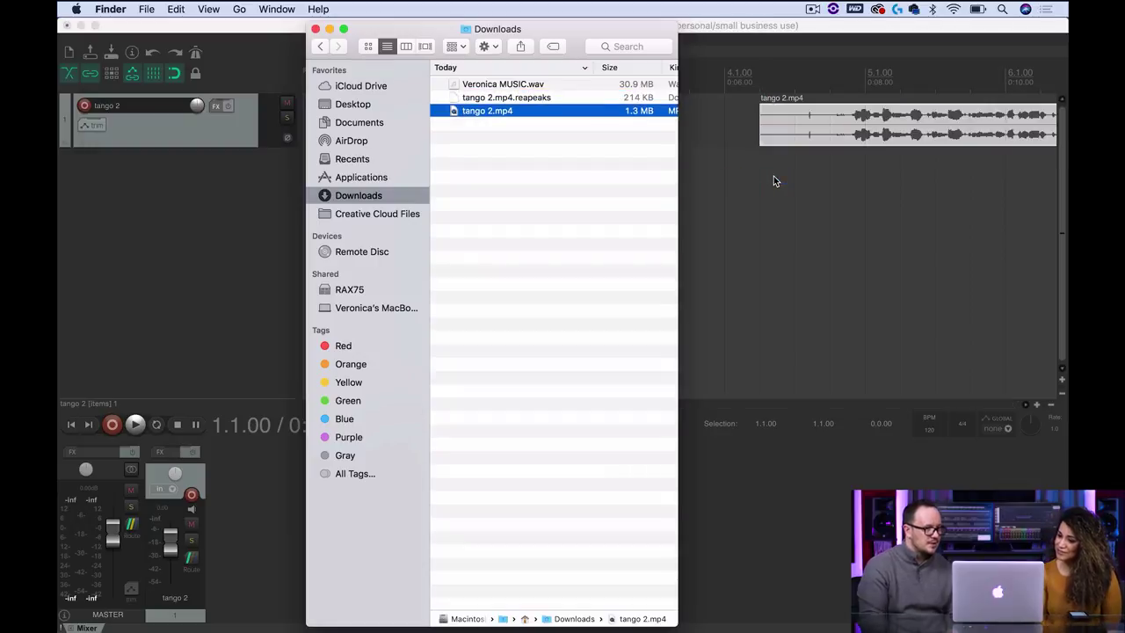
key("super+w")
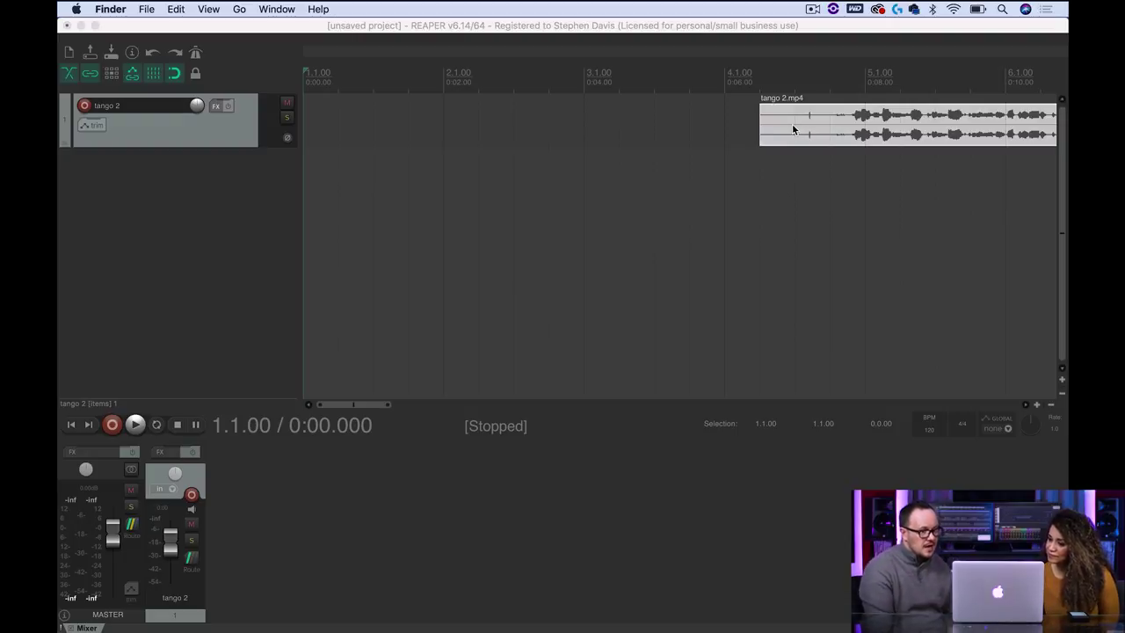
- Move the tango 2 clip to the start of the timeline and enlarge its track height to show the waveform better
left_click_drag(792, 132, 327, 105)
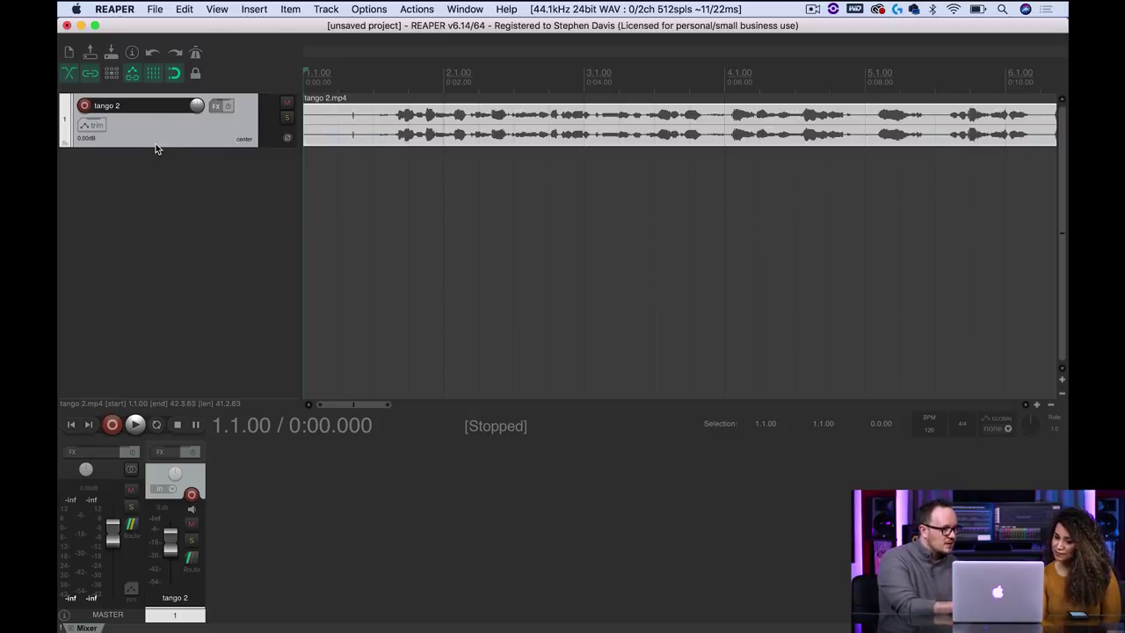
left_click_drag(154, 145, 134, 299)
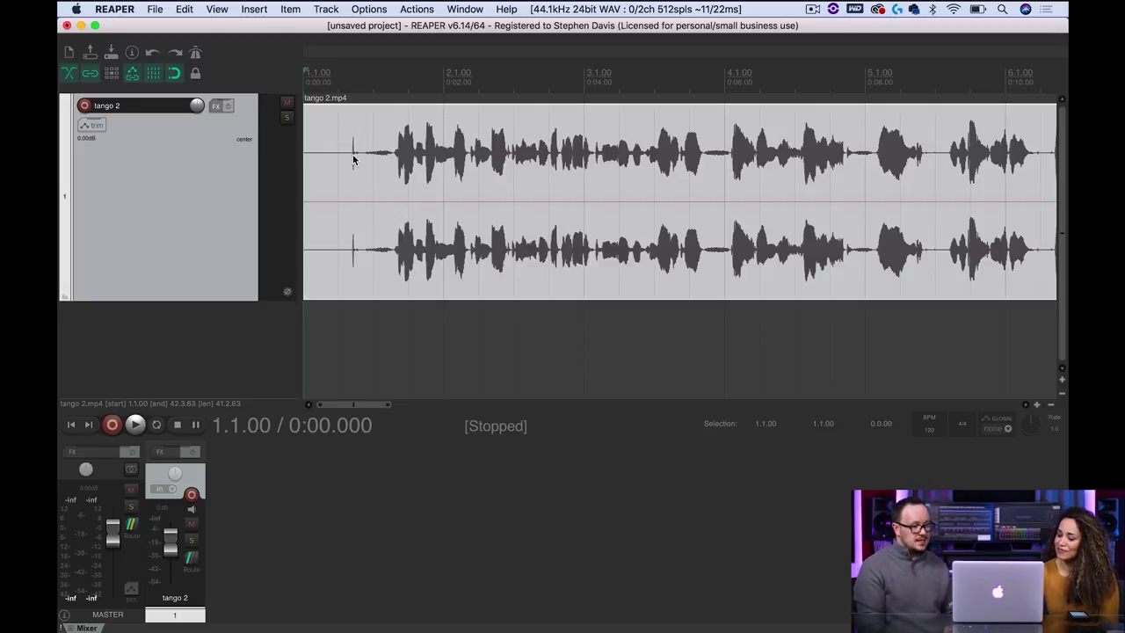
- Examine the clip's waveform at different zoom levels and play the recording from the start for over ten seconds
scroll(353, 158, "up", 6)
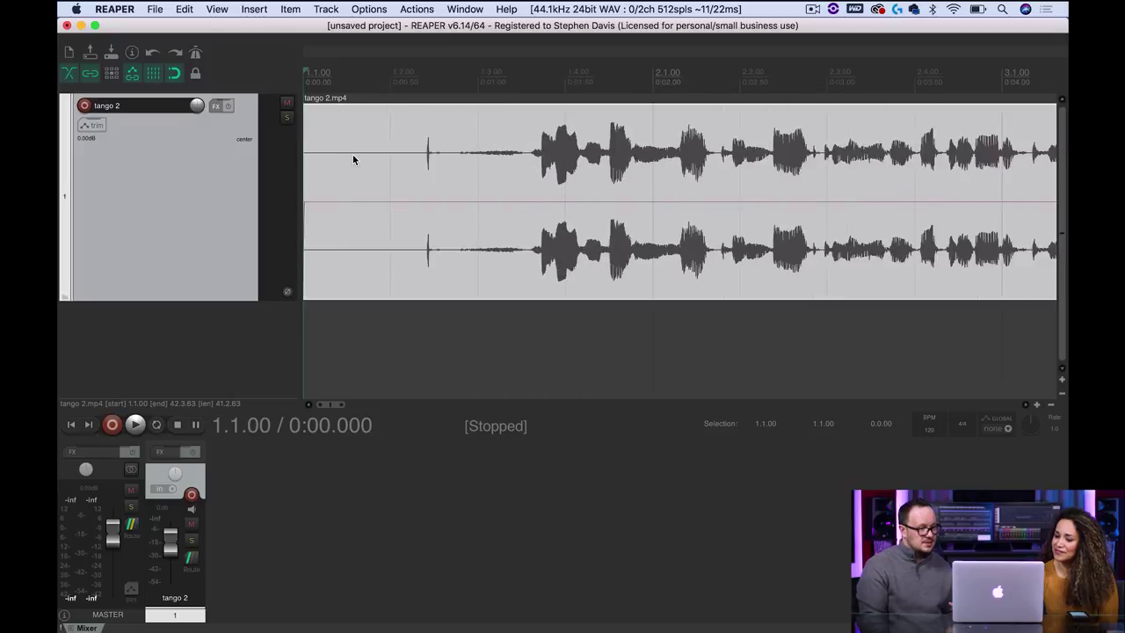
scroll(352, 158, "up", 2)
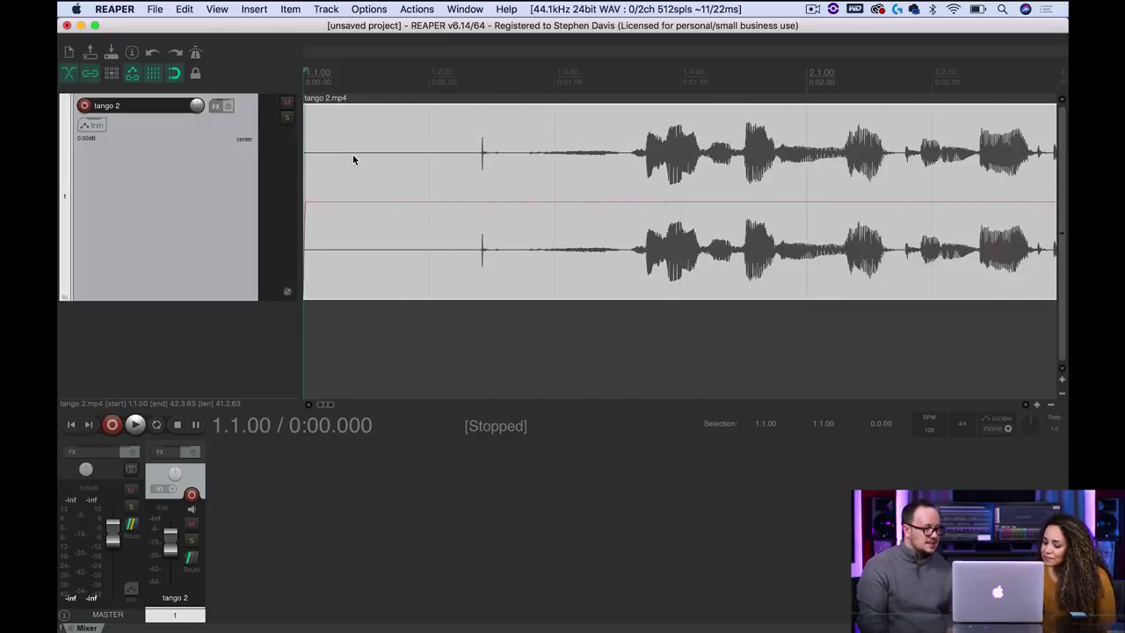
scroll(353, 159, "down", 6)
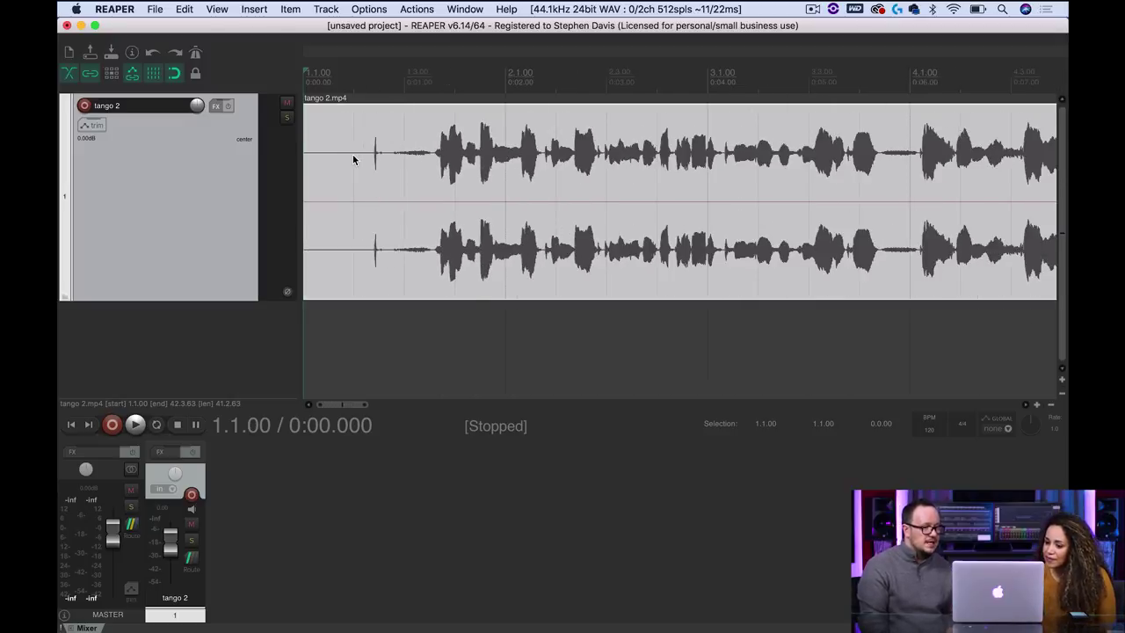
scroll(353, 158, "down", 8)
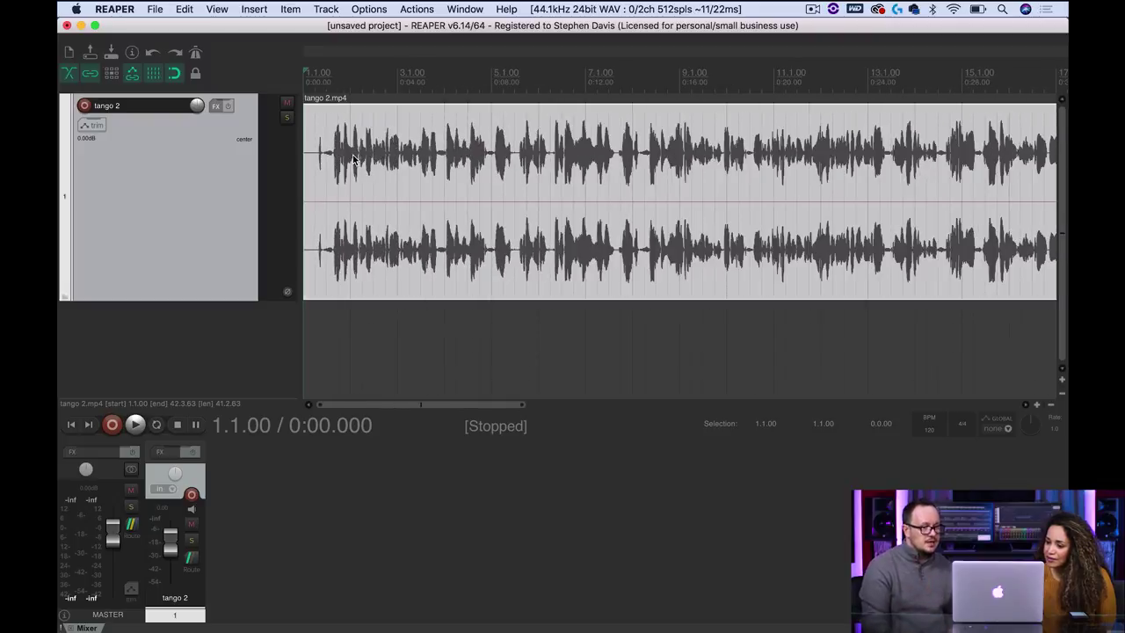
scroll(353, 158, "down", 3)
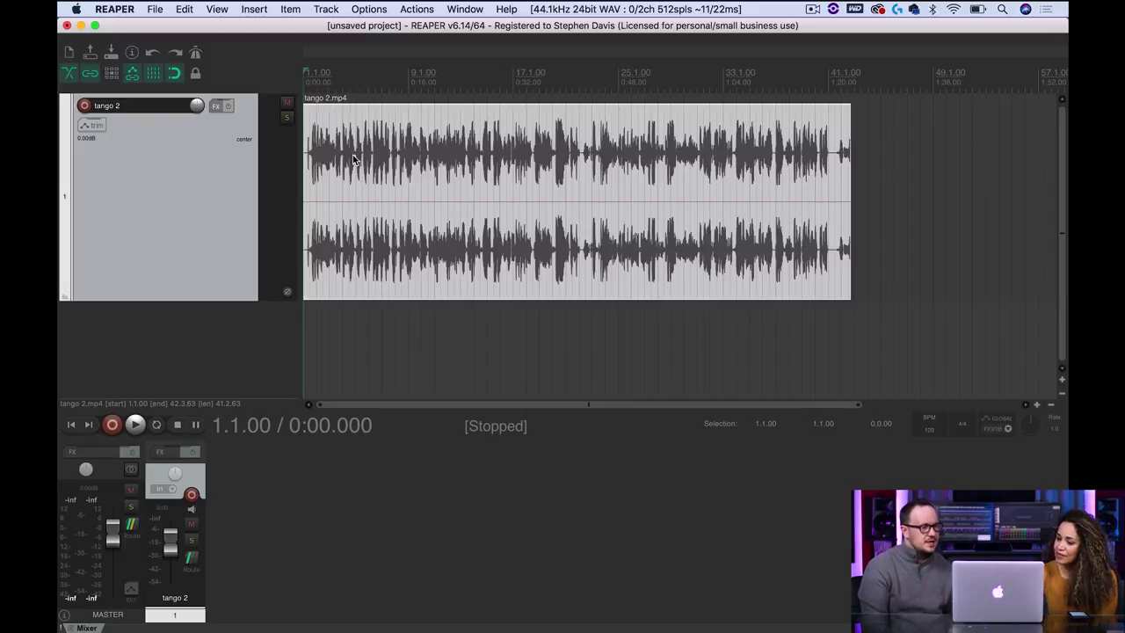
scroll(353, 160, "up", 10)
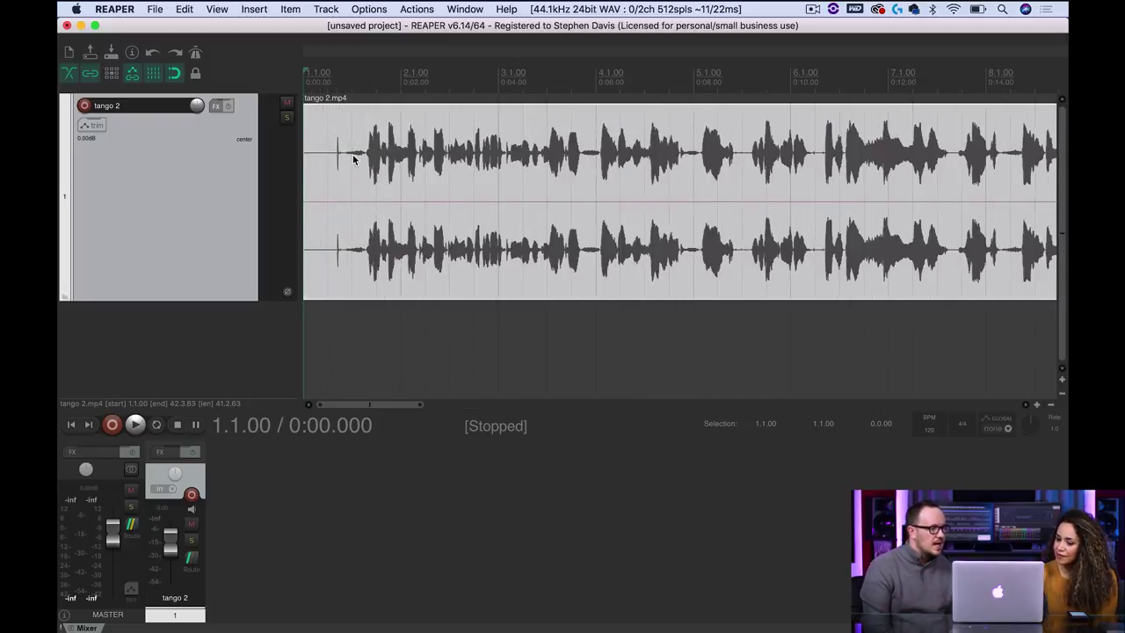
scroll(354, 159, "up", 1)
key("space")
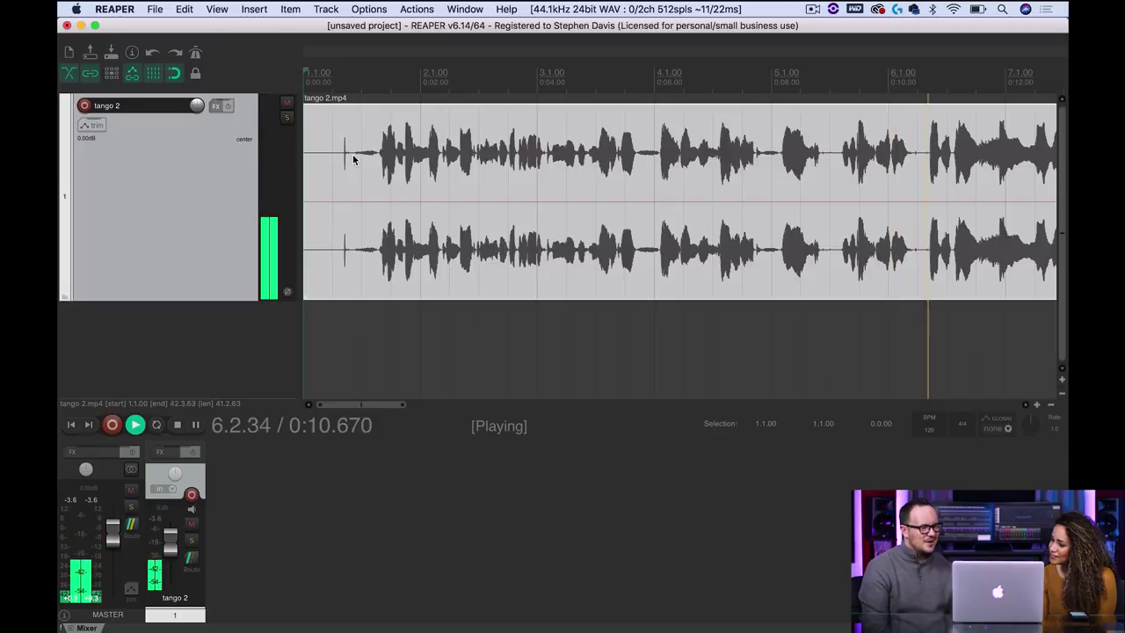
key("space")
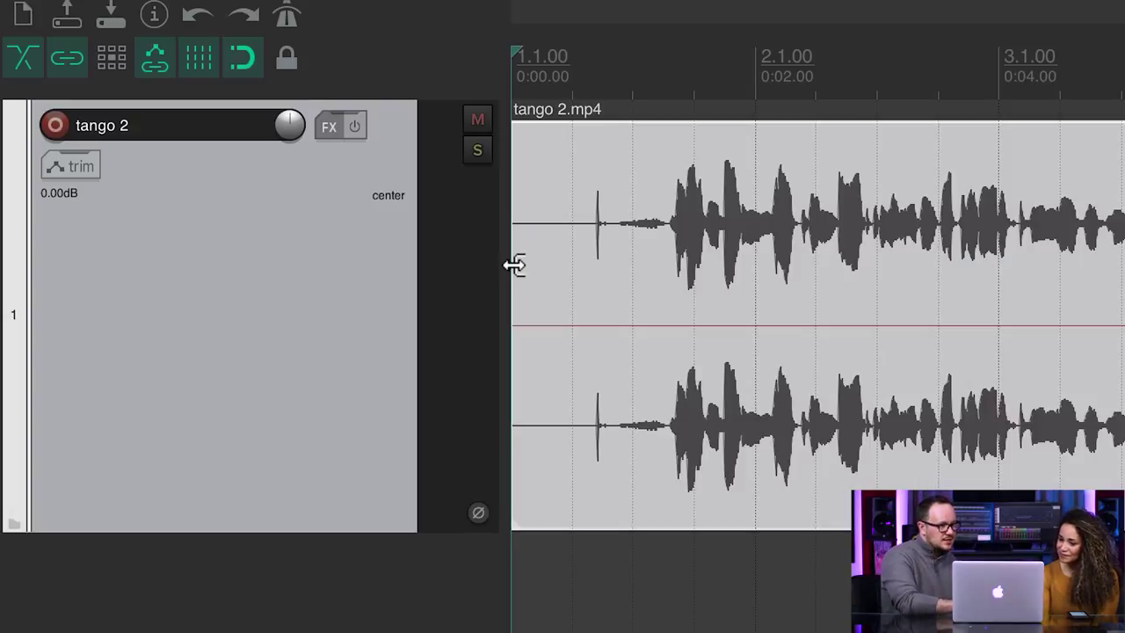
- With snapping off, trim the clip's start to about 0:00.86, past the noise spike, and add a fade-in of about 0.25 seconds
left_click_drag(514, 266, 626, 256)
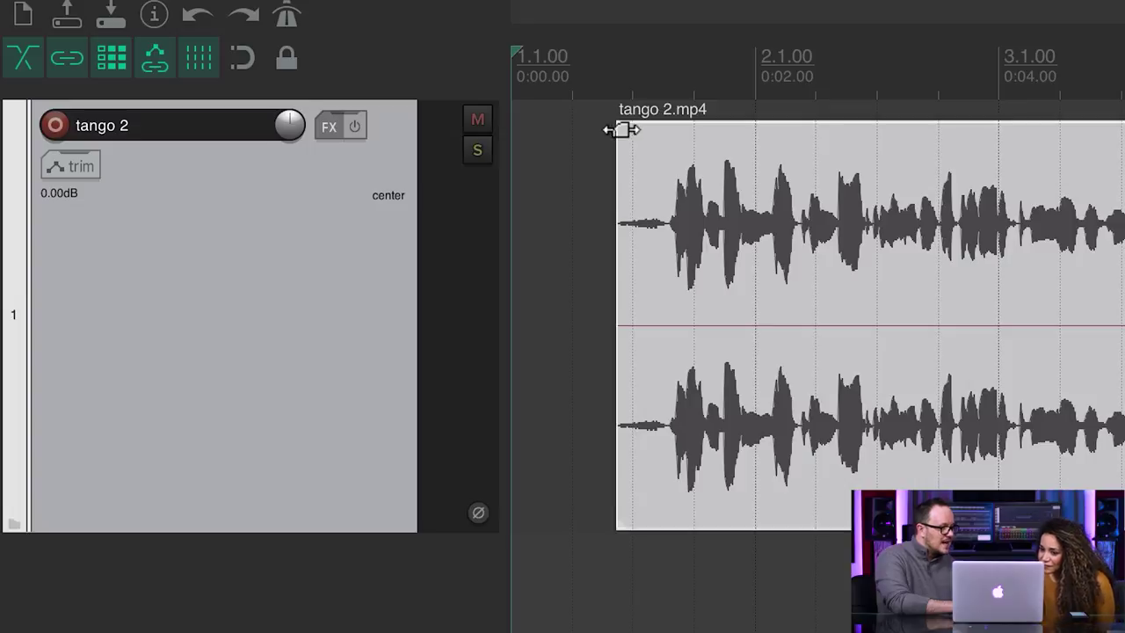
left_click_drag(622, 129, 1080, 107)
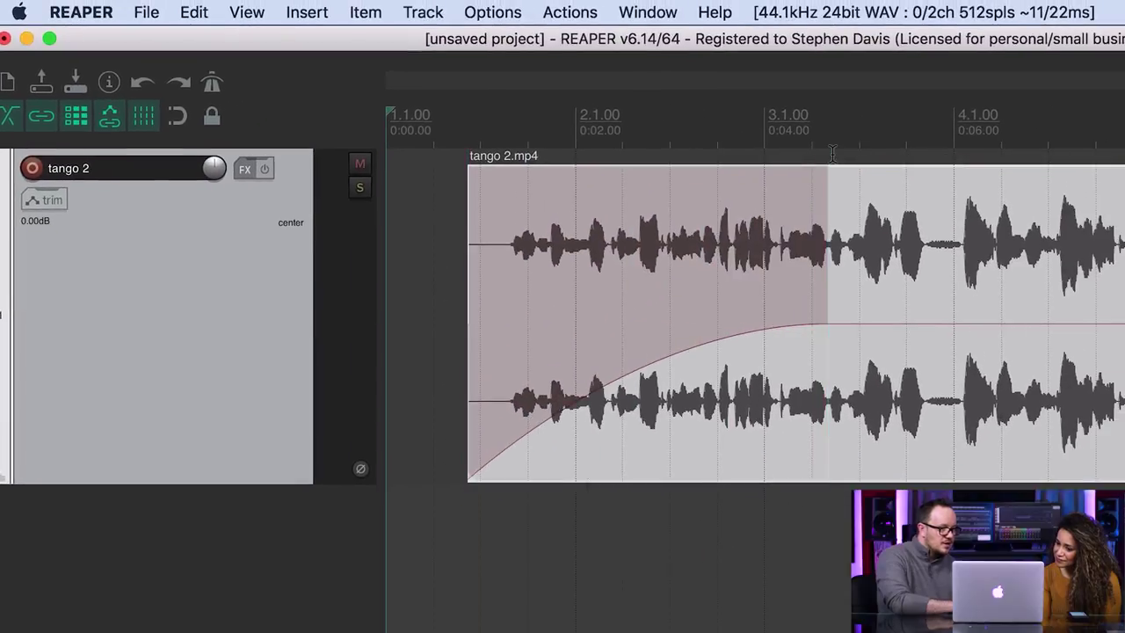
left_click_drag(826, 254, 488, 263)
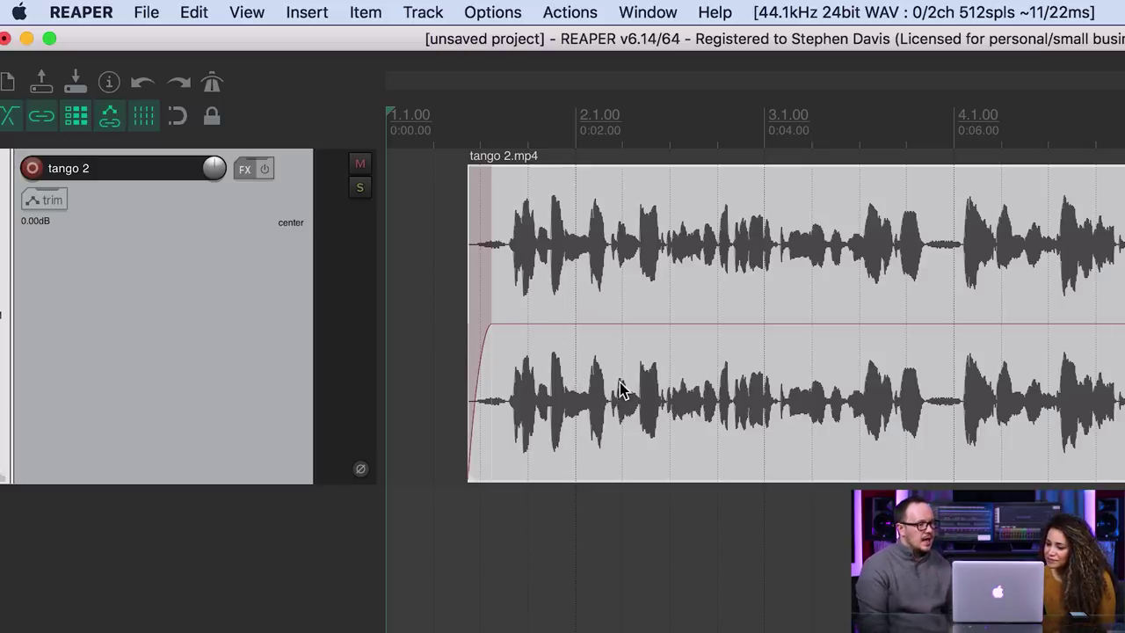
- Move the trimmed tango 2 clip back to the beginning of the timeline
left_click_drag(627, 410, 538, 411)
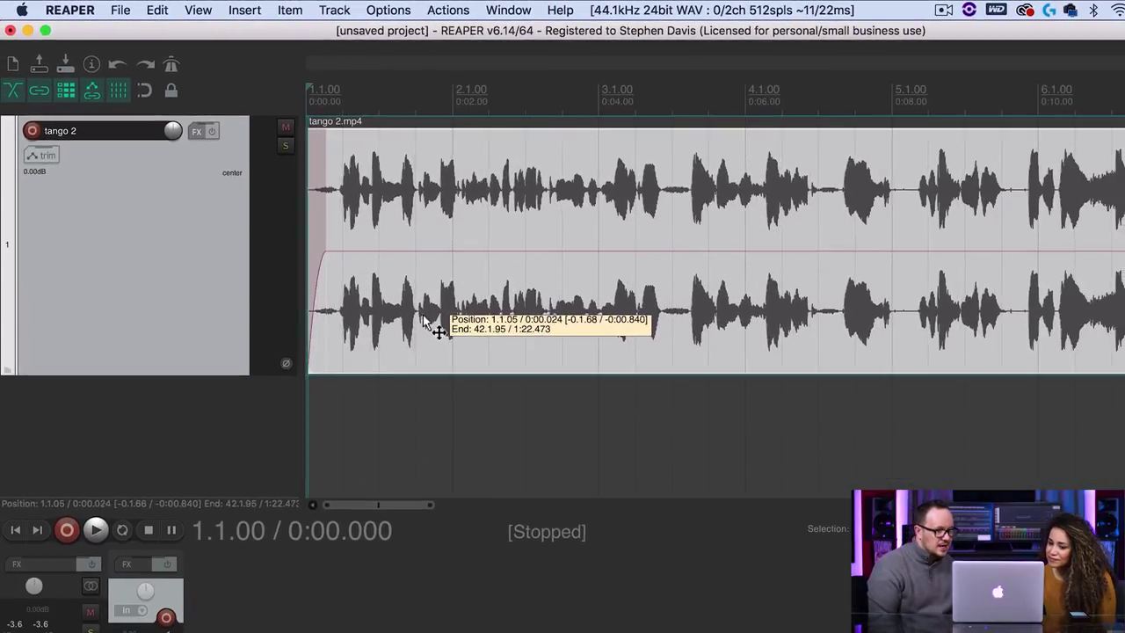
- Move the tango 2 clip later on the timeline so that it starts at about 0:09
left_click_drag(422, 320, 423, 318)
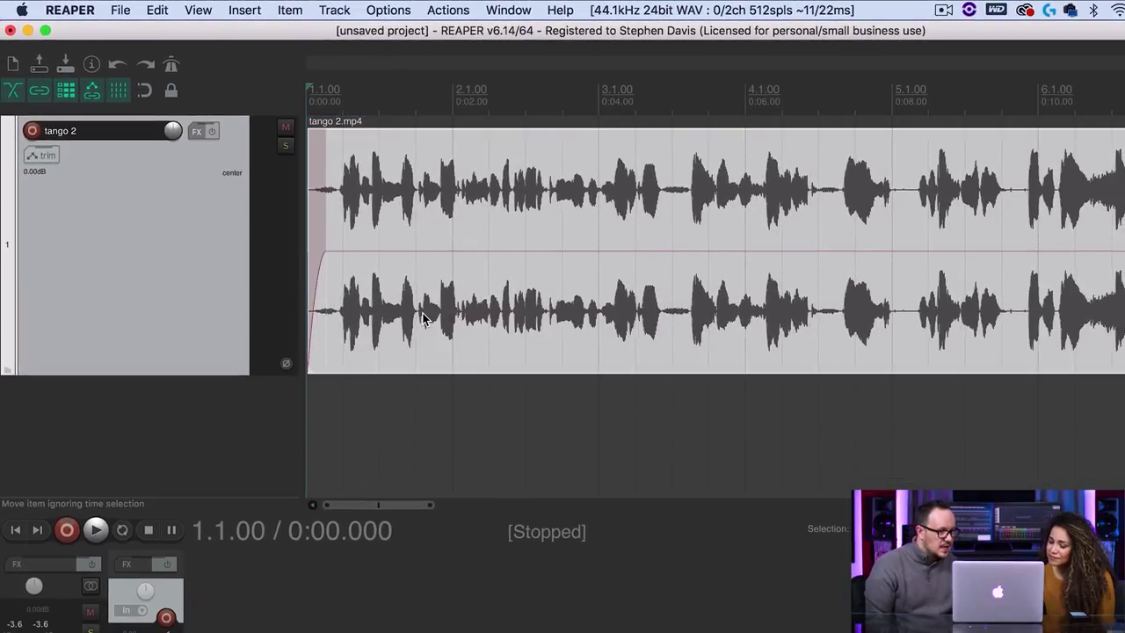
scroll(422, 318, "down", 10)
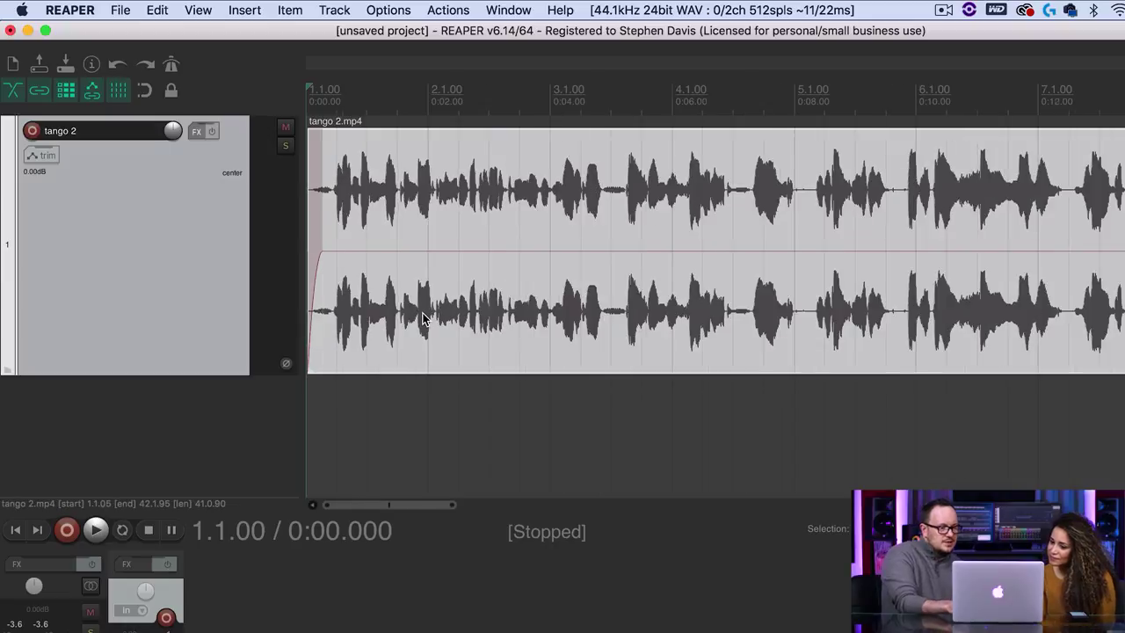
scroll(423, 318, "down", 5)
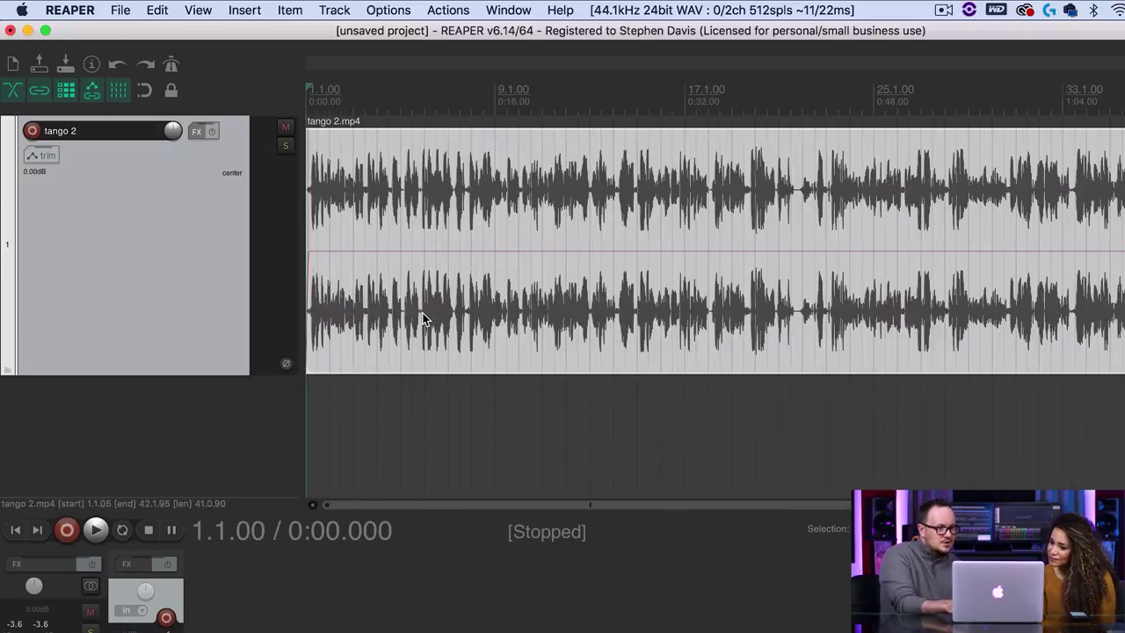
left_click_drag(450, 314, 536, 318)
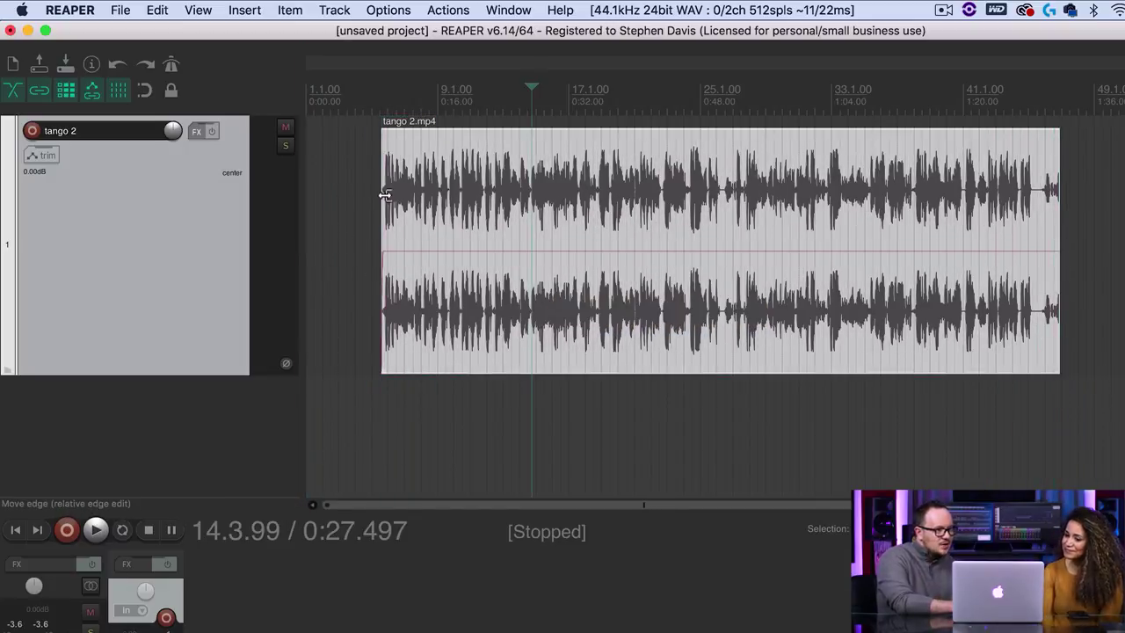
- Examine the clip's opening seconds up close, positioning the edit cursor at several points between about 0:10 and 0:14
left_click(391, 97)
scroll(391, 96, "up", 8)
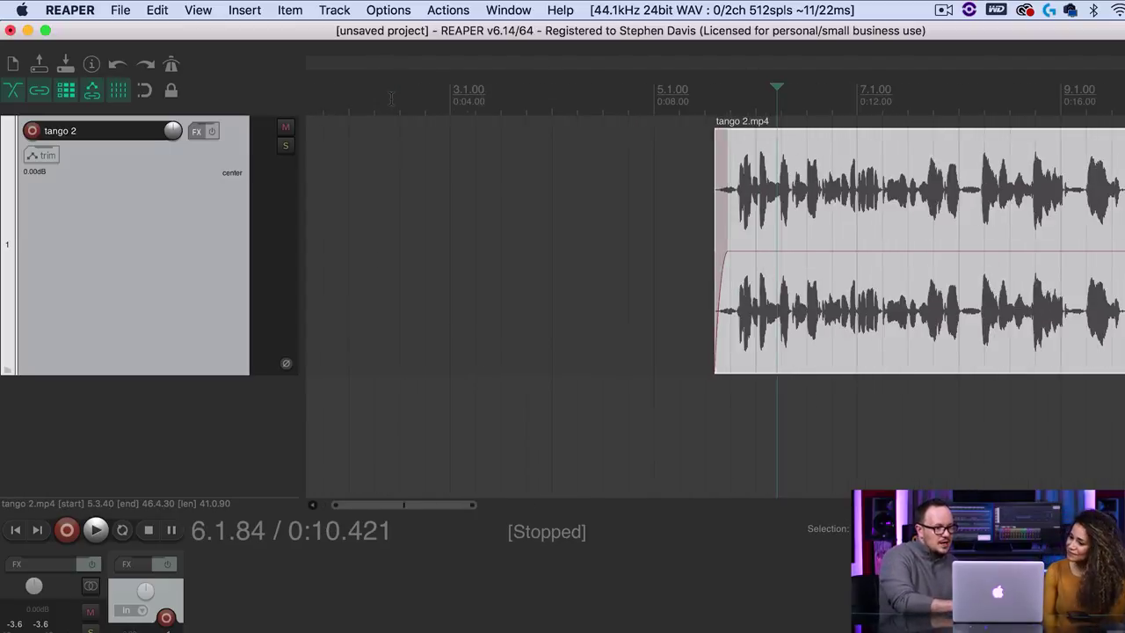
scroll(741, 210, "left", 2)
scroll(741, 211, "right", 2)
scroll(740, 211, "right", 3)
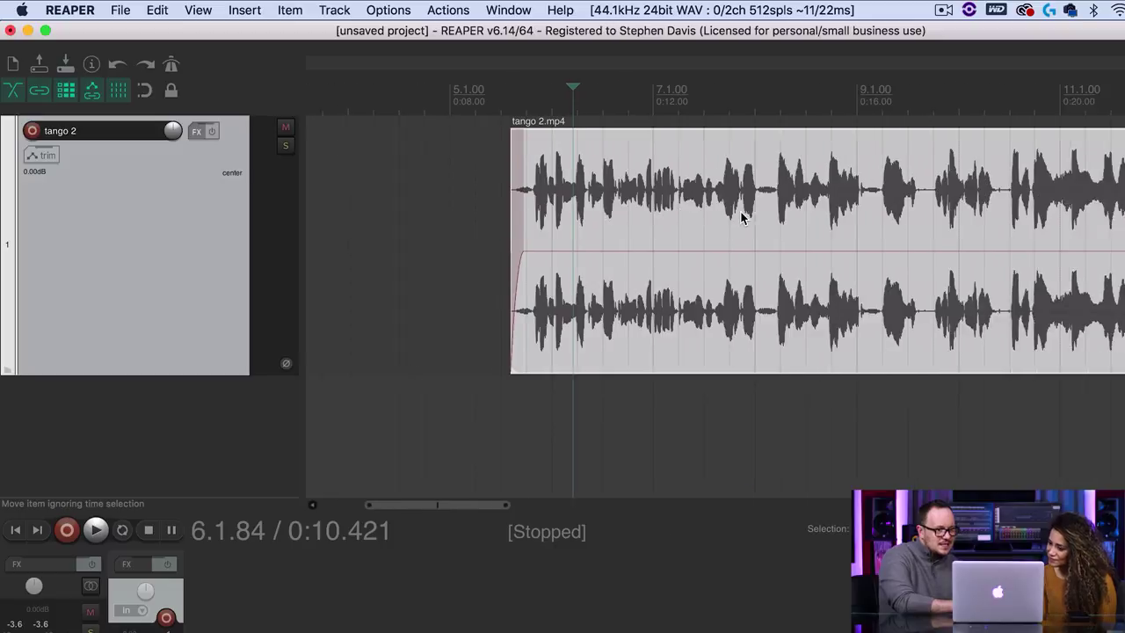
left_click(598, 90)
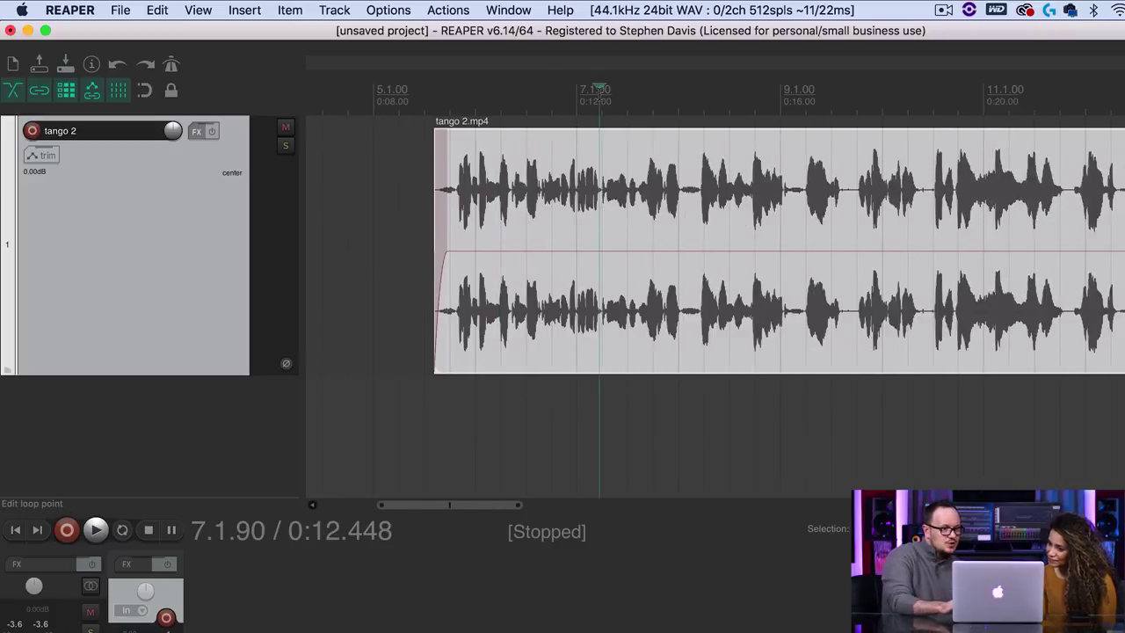
scroll(598, 90, "up", 2)
left_click_drag(778, 88, 868, 98)
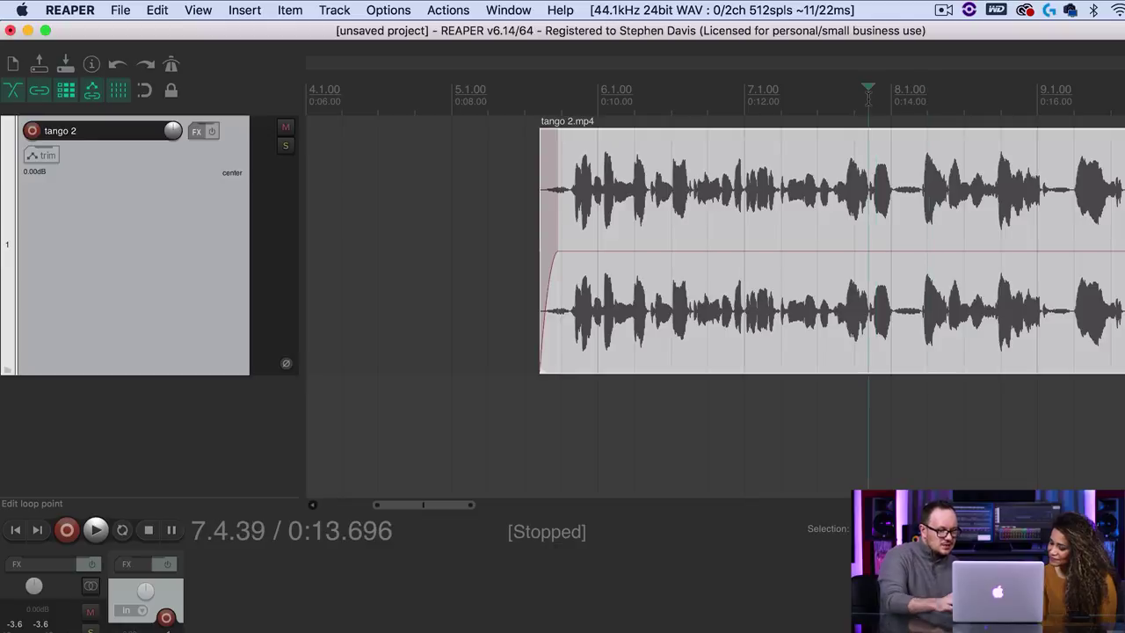
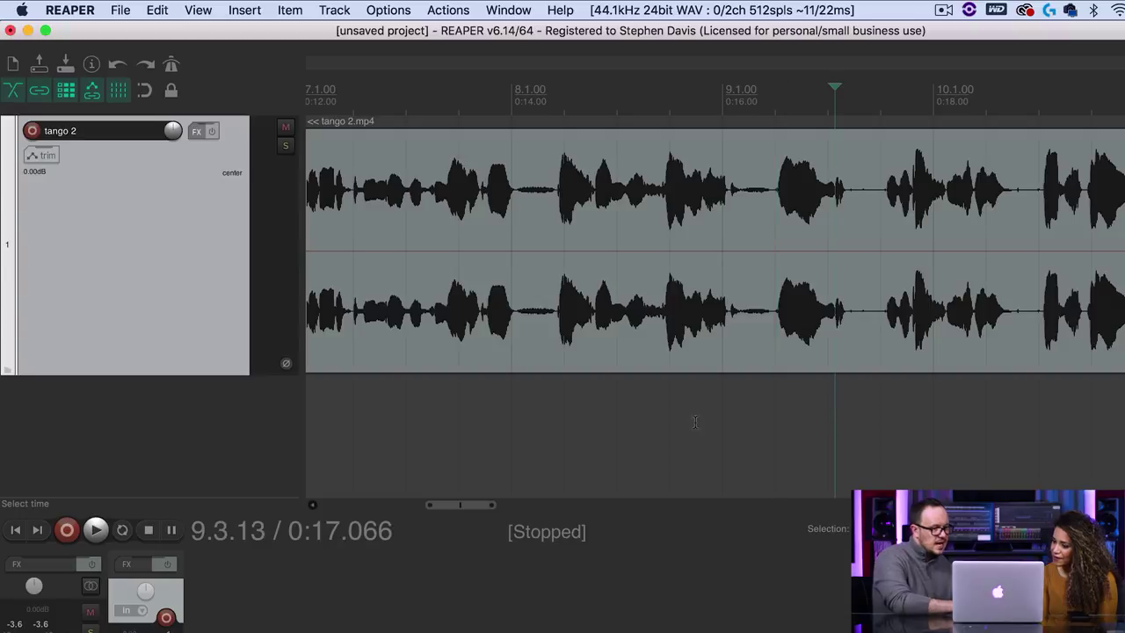
- Check the passage between about 0:14 and 0:17 and play it from about 0:13.95 to find the unwanted word
left_click(514, 409)
left_click(526, 406)
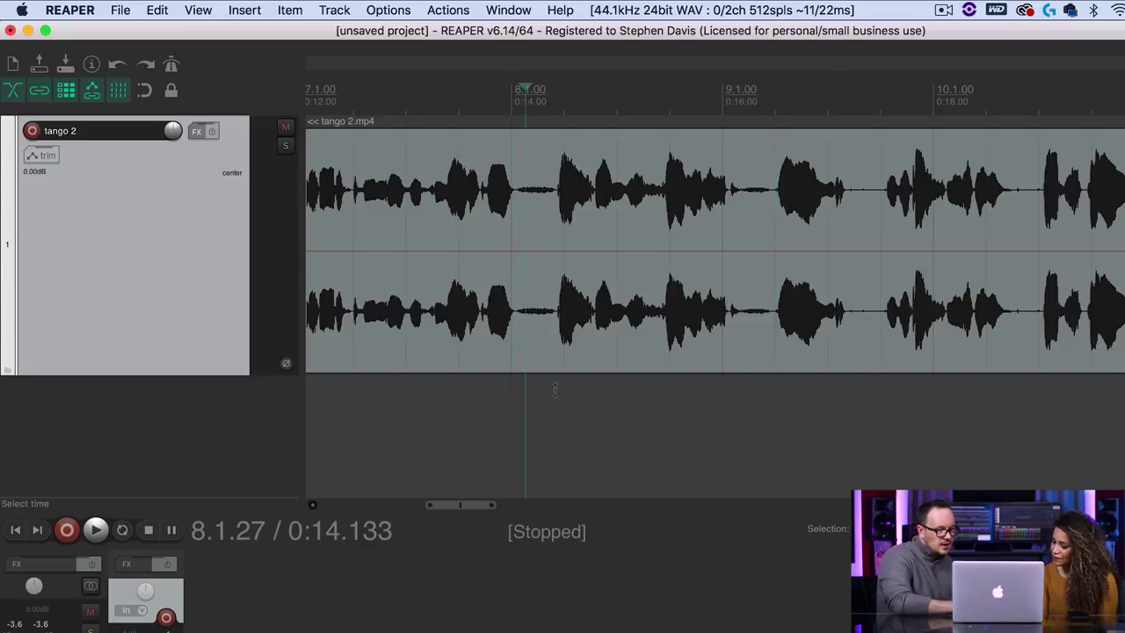
left_click(849, 404)
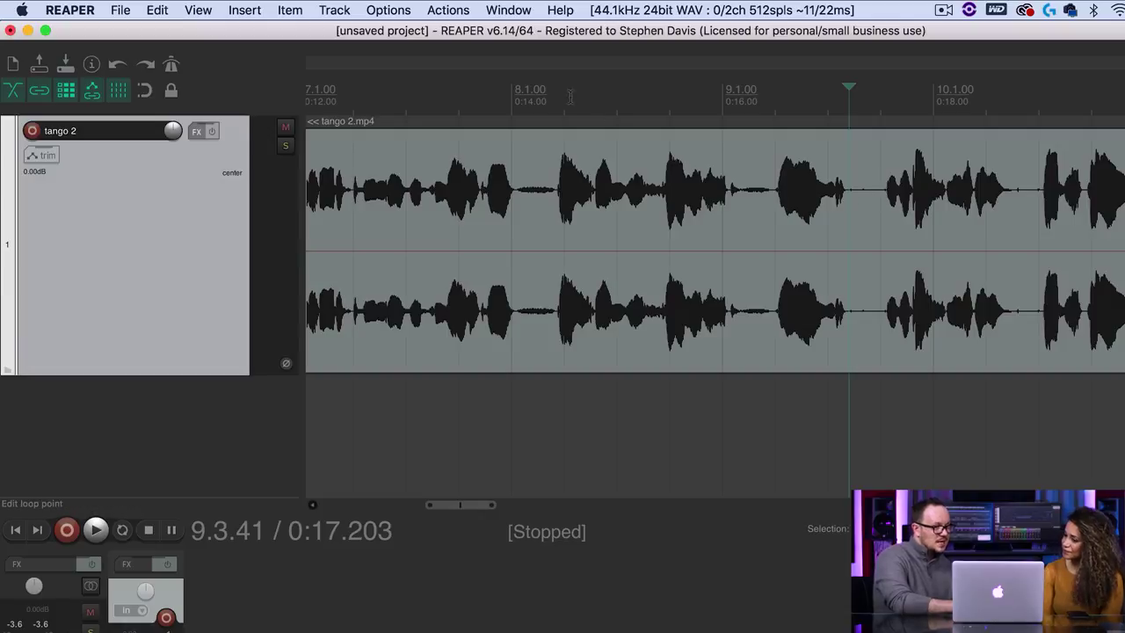
left_click(507, 97)
key("space")
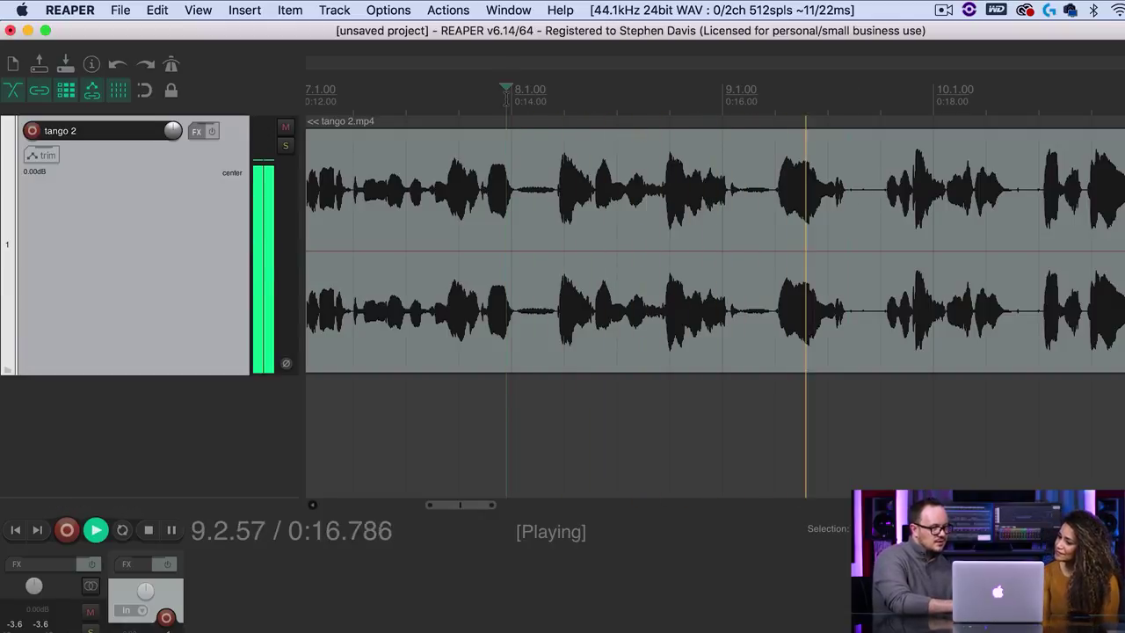
key("space")
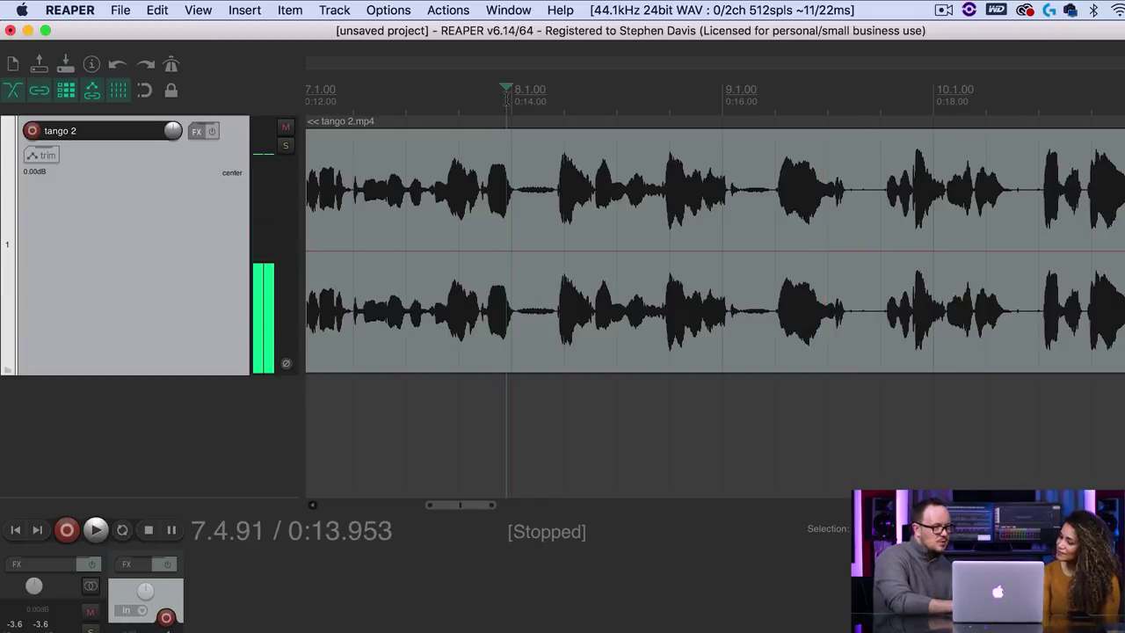
- Split the tango 2 clip at 0:16.461, in the quiet gap just before the unwanted word
left_click(770, 100)
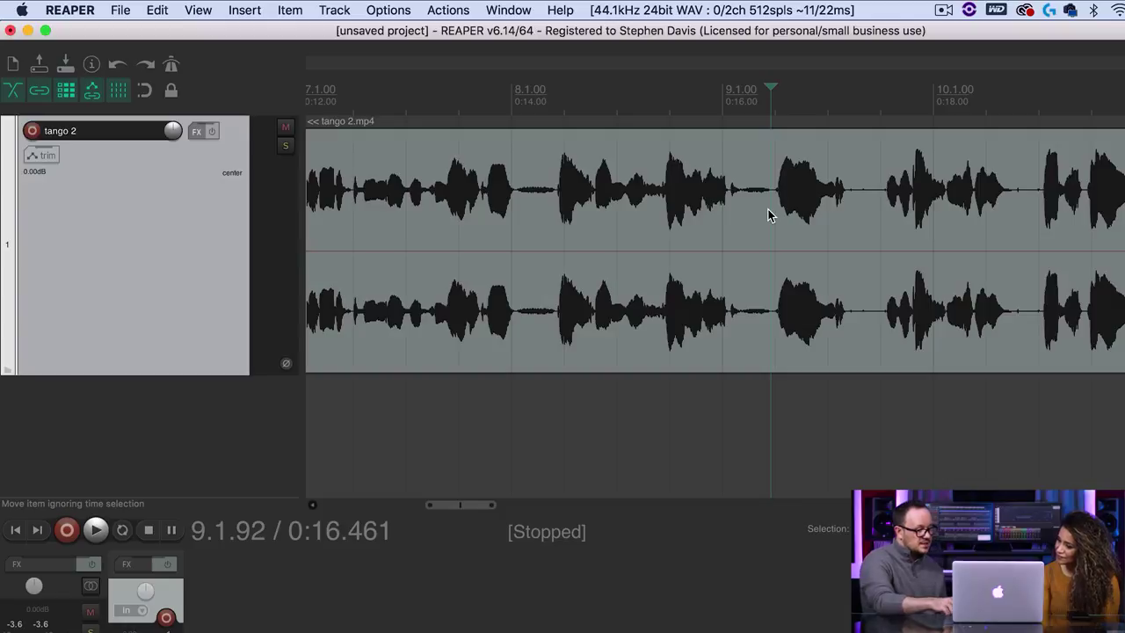
scroll(768, 210, "up", 5)
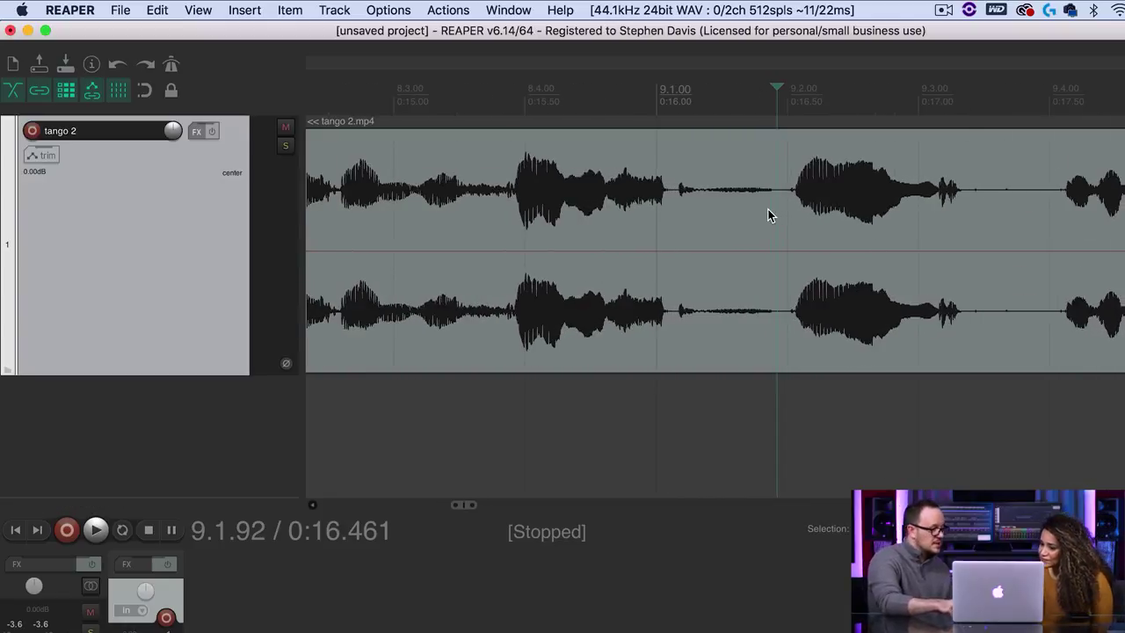
scroll(768, 209, "down", 3)
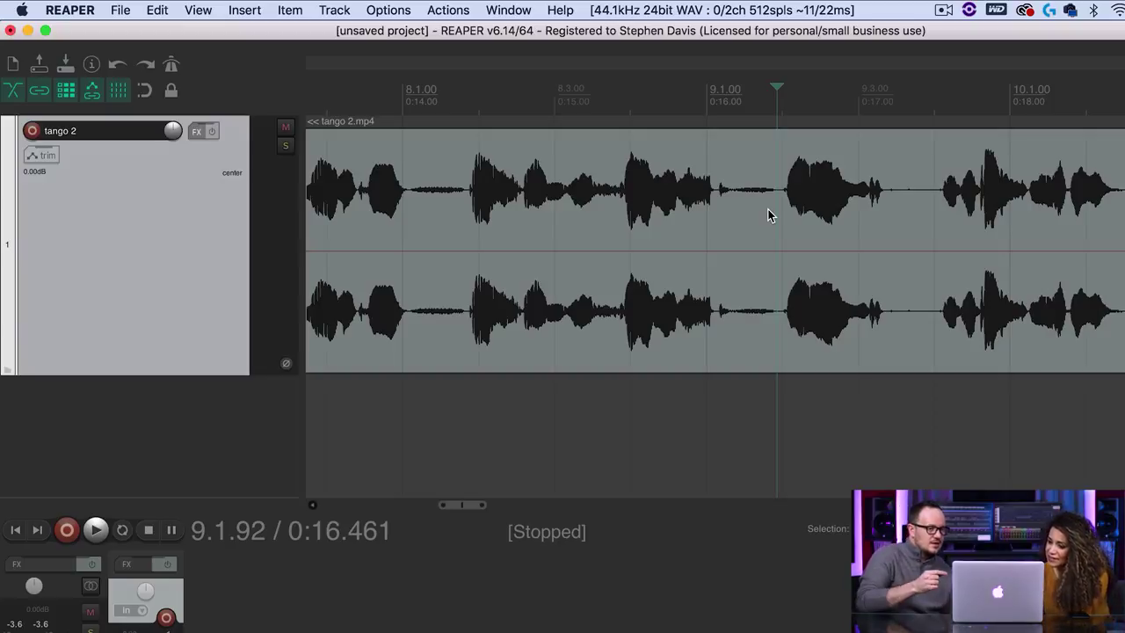
key("s")
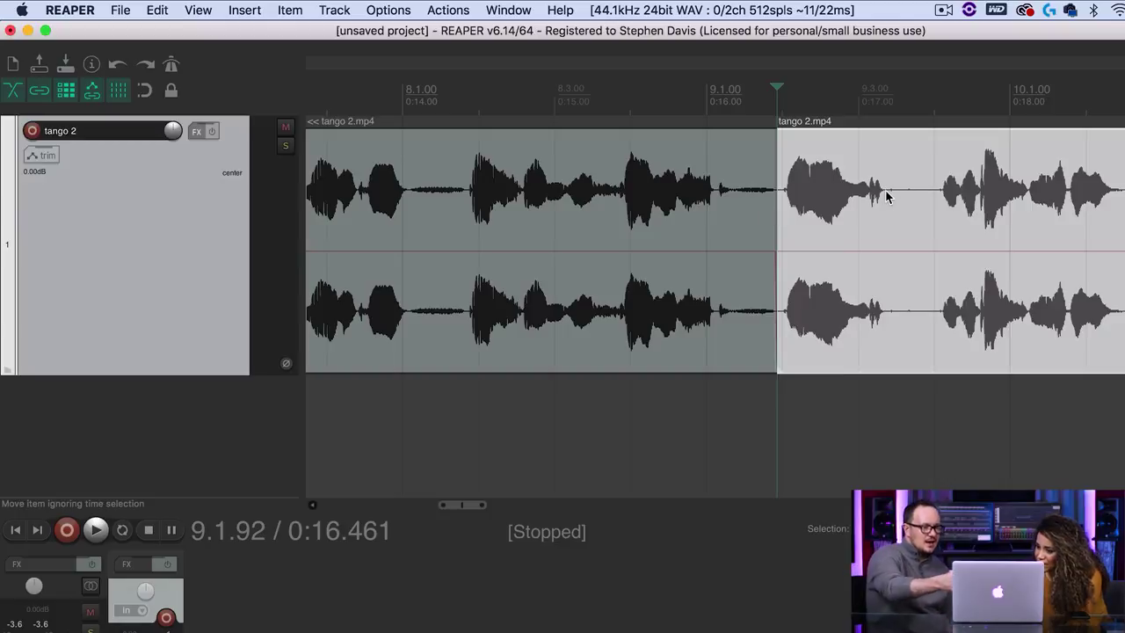
- Split the clip again at 0:17.461, just after the unwanted word, and delete the isolated piece with ripple editing closing the gap
left_click(940, 194)
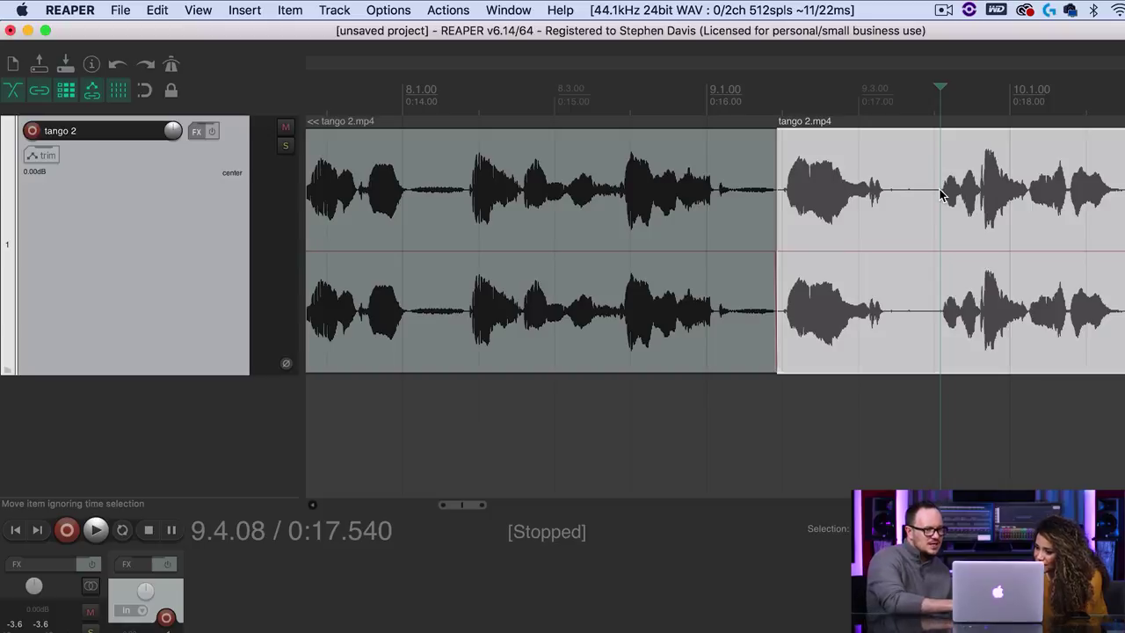
left_click(916, 97)
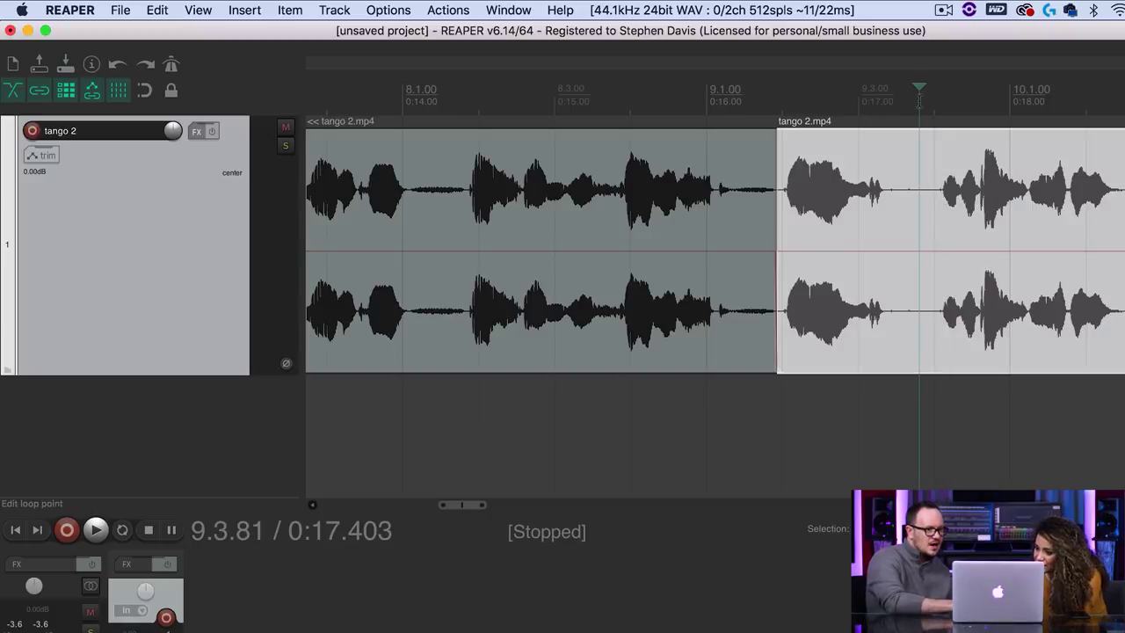
left_click(927, 99)
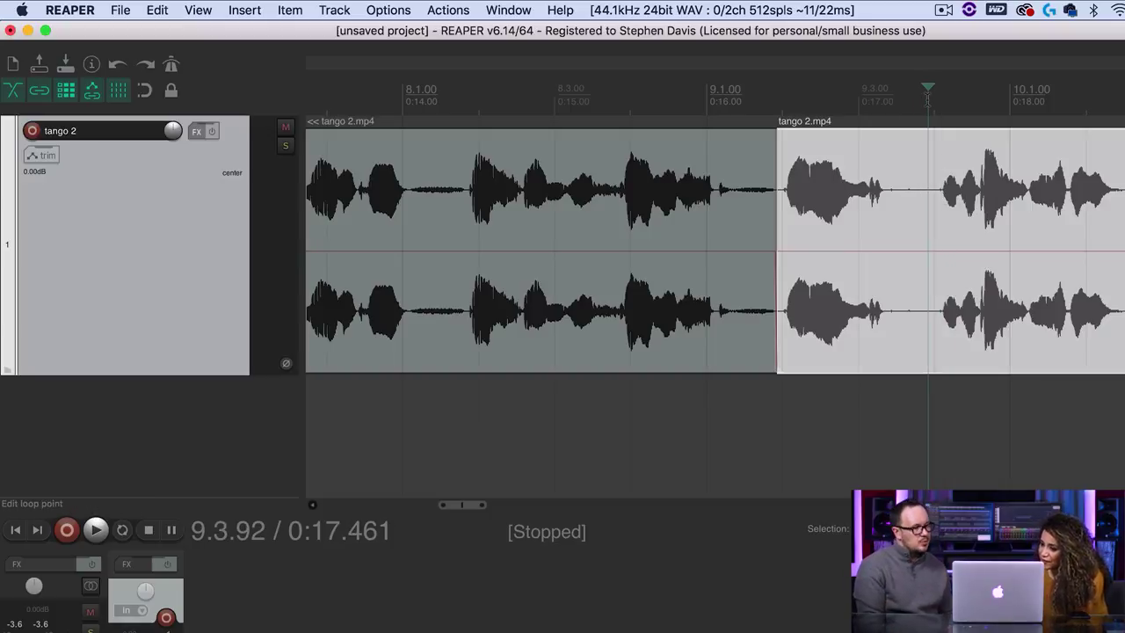
key("s")
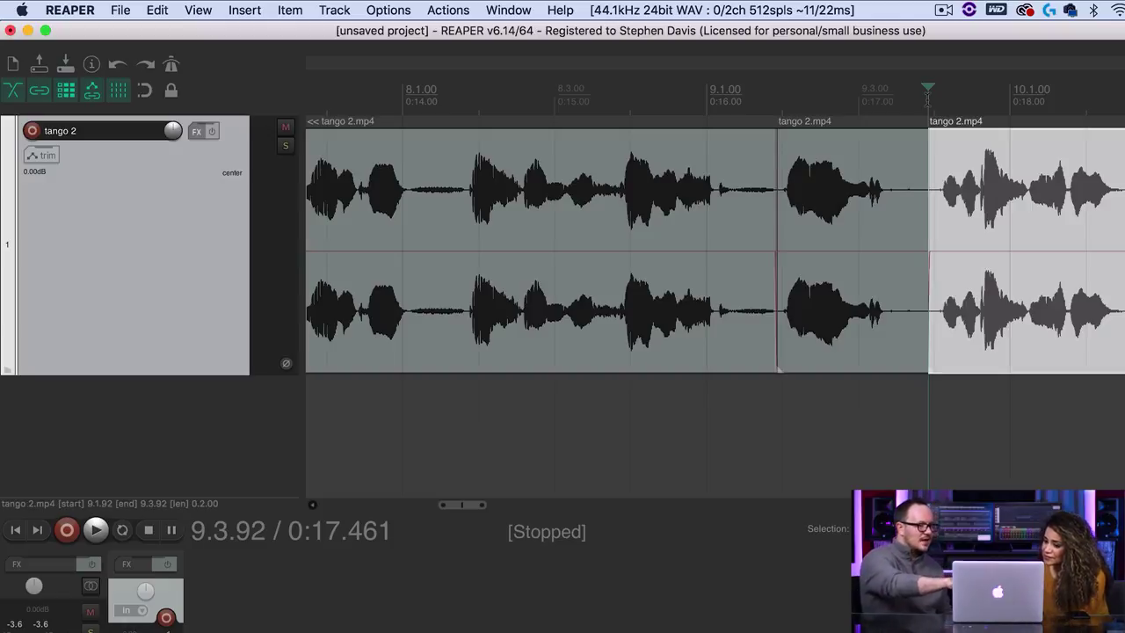
left_click(862, 215)
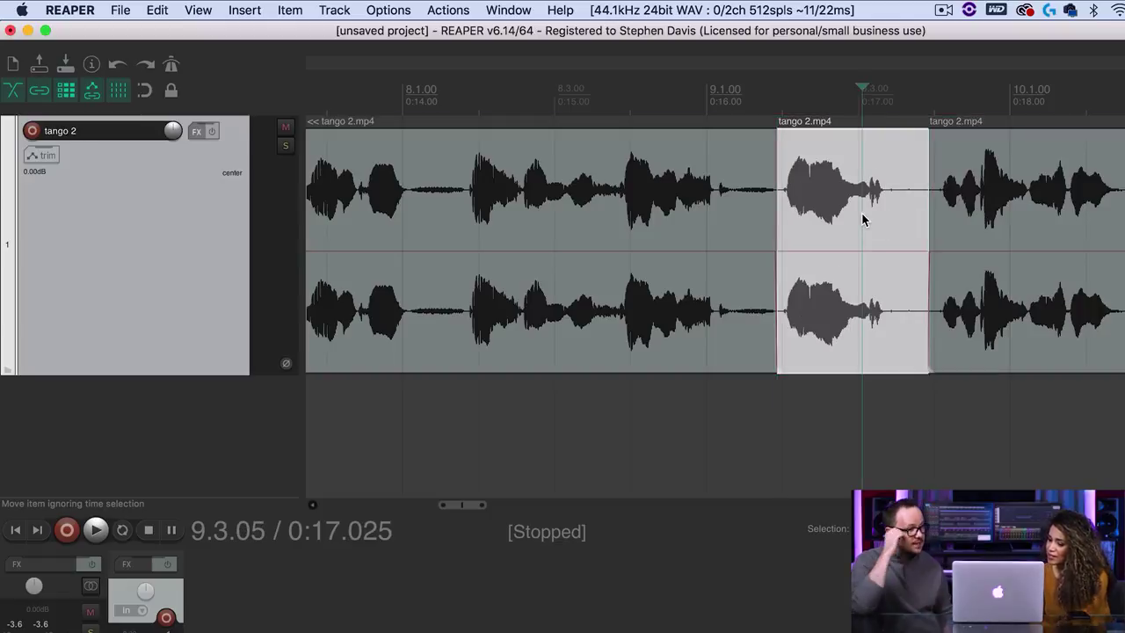
key("Delete")
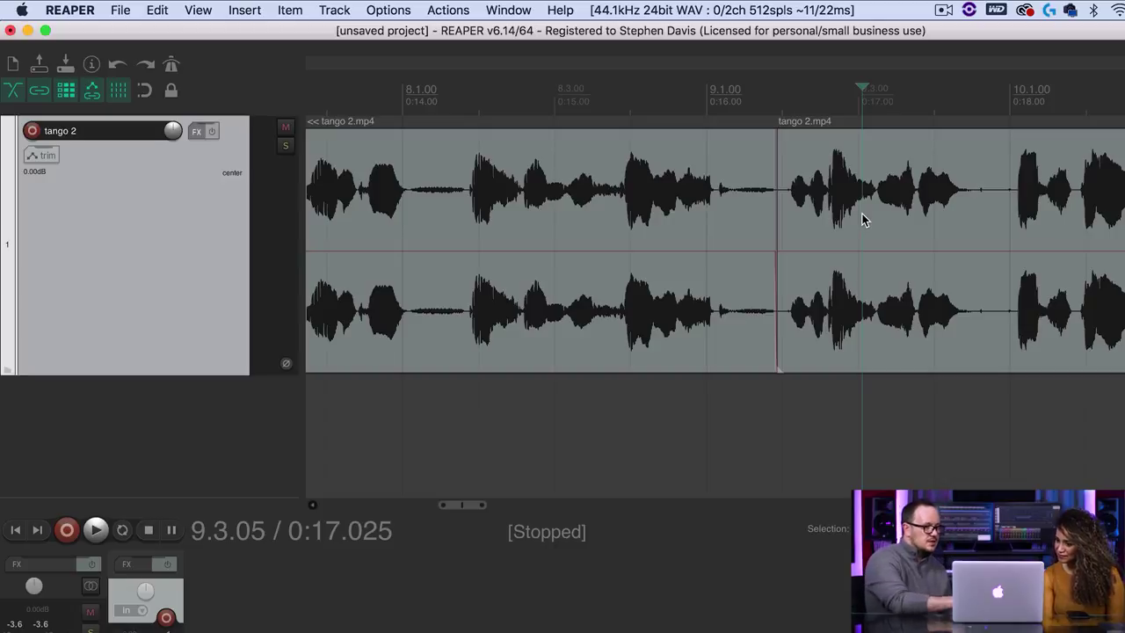
- Play the recording from 0:12.574 across the edit point and on to beyond 0:54
left_click(862, 220)
scroll(862, 219, "down", 5)
left_click(584, 90)
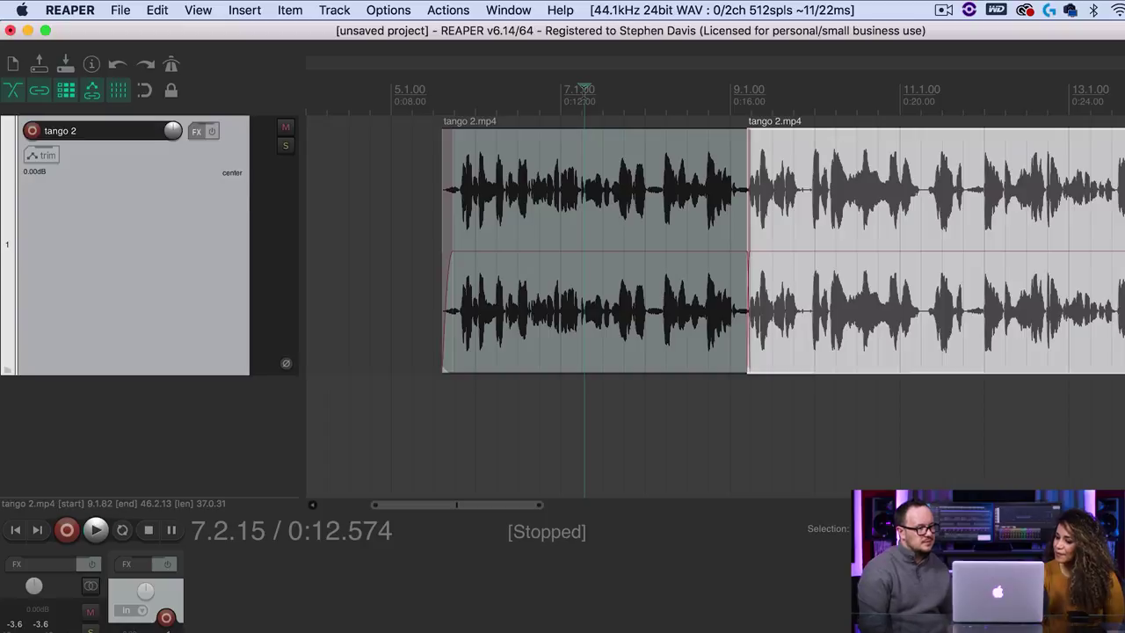
key("space")
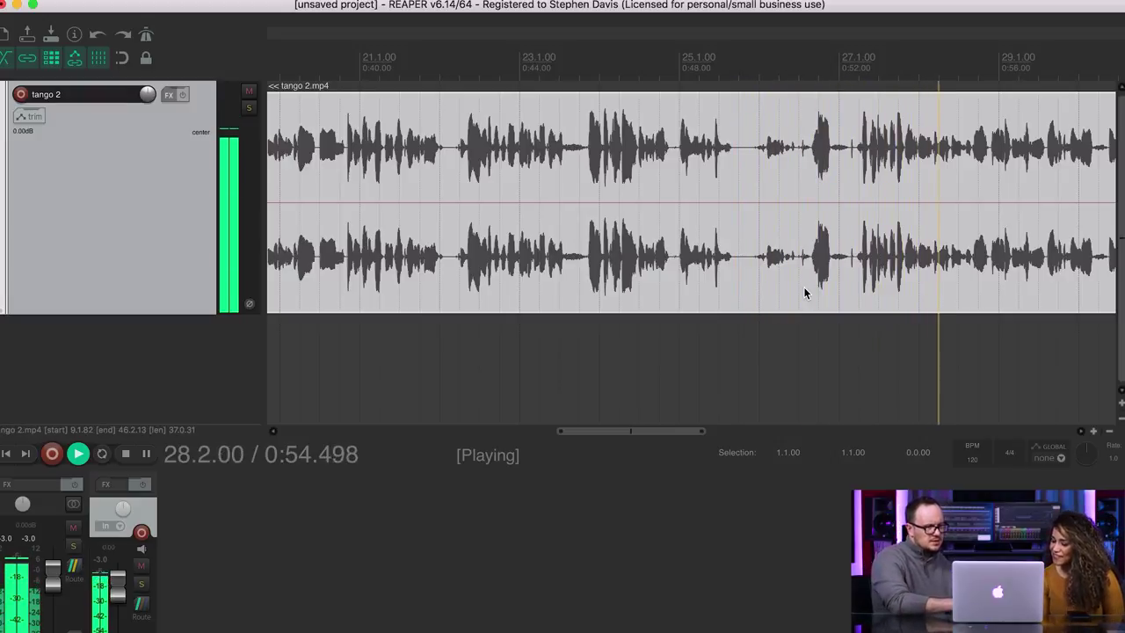
key("space")
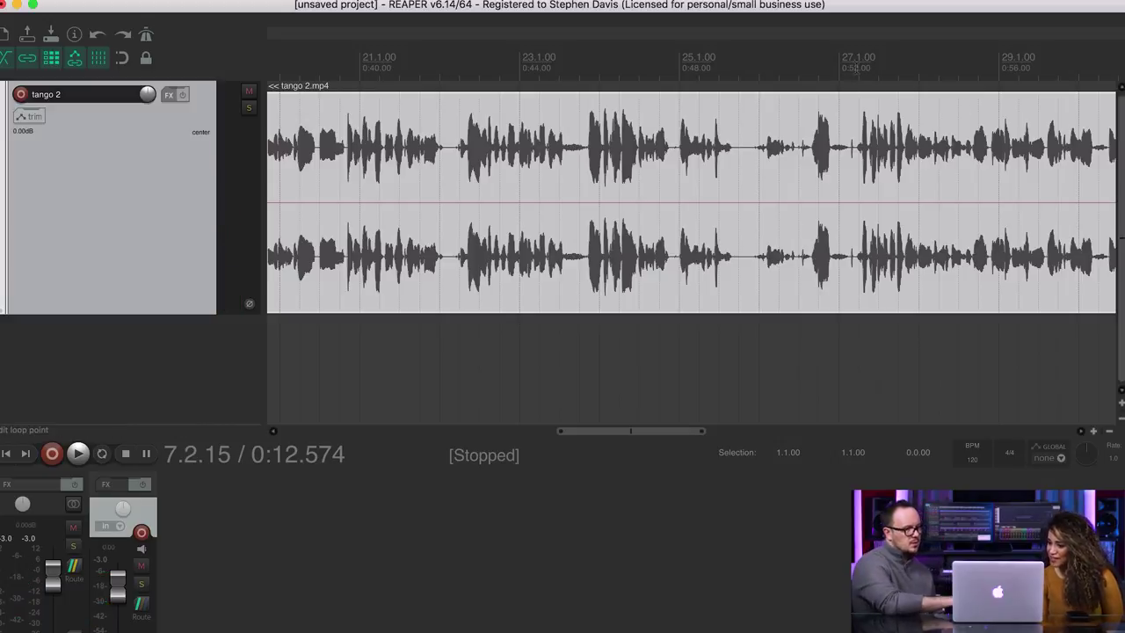
- Split the longer tango 2 clip at 0:52.470, in the pause before the next phrase
left_click(857, 69)
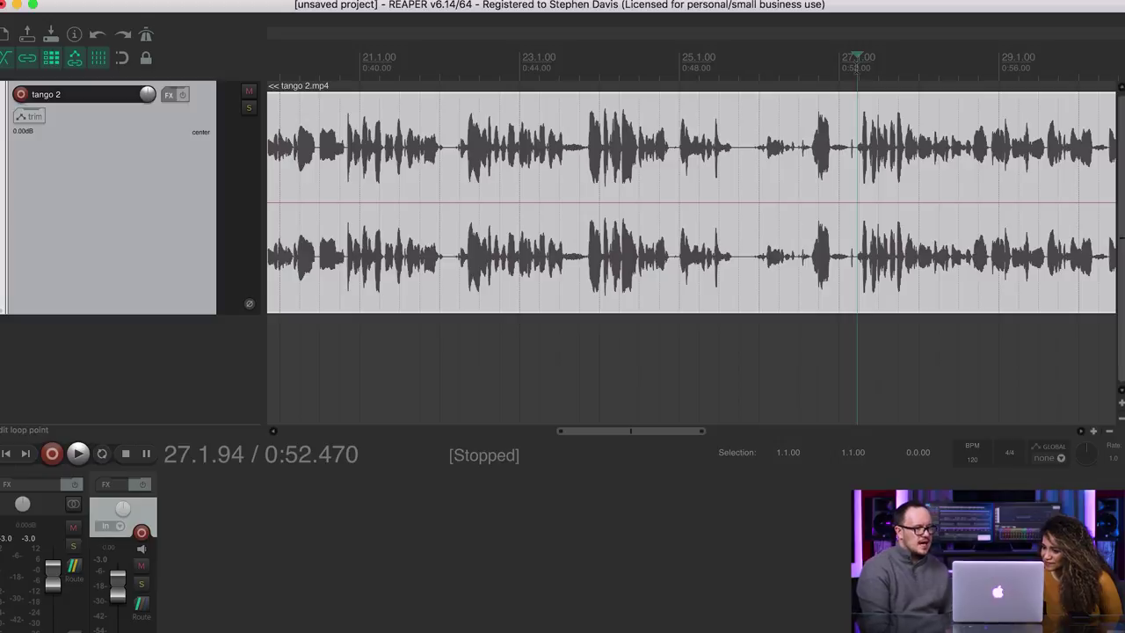
key("s")
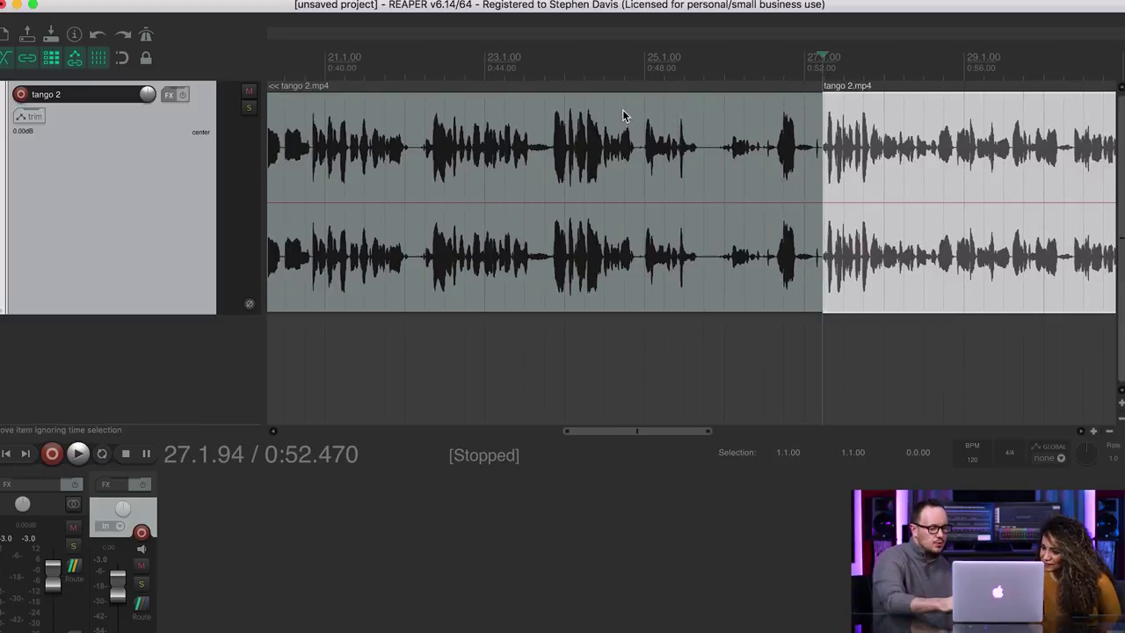
- Play the middle clip from 0:34.387 to about 0:40 to find the next edit point
scroll(622, 115, "down", 5)
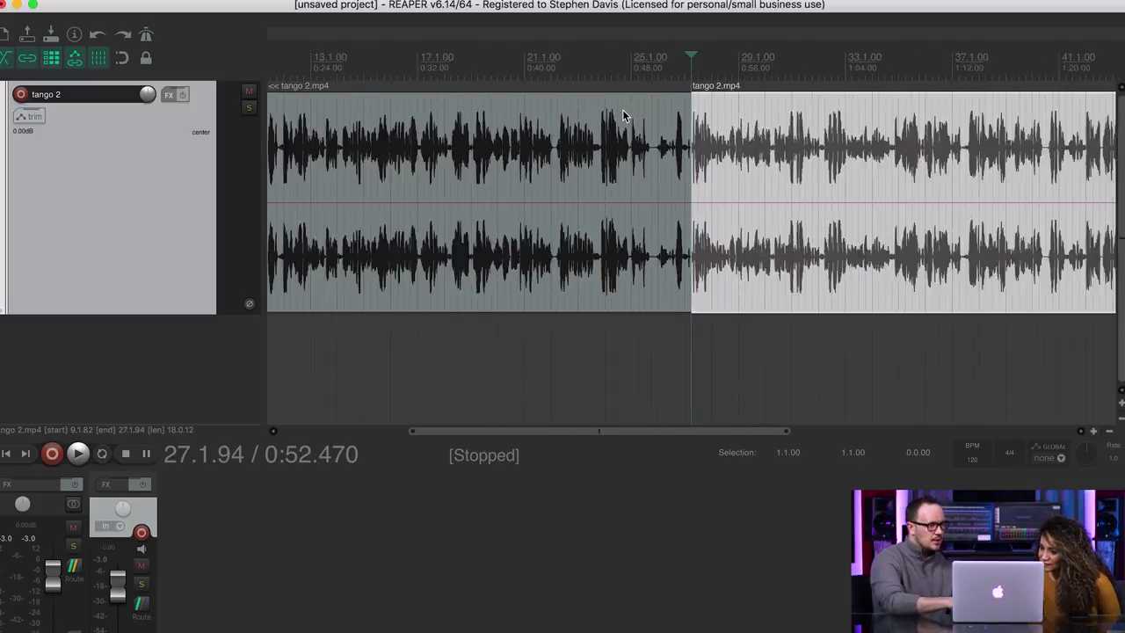
left_click(489, 63)
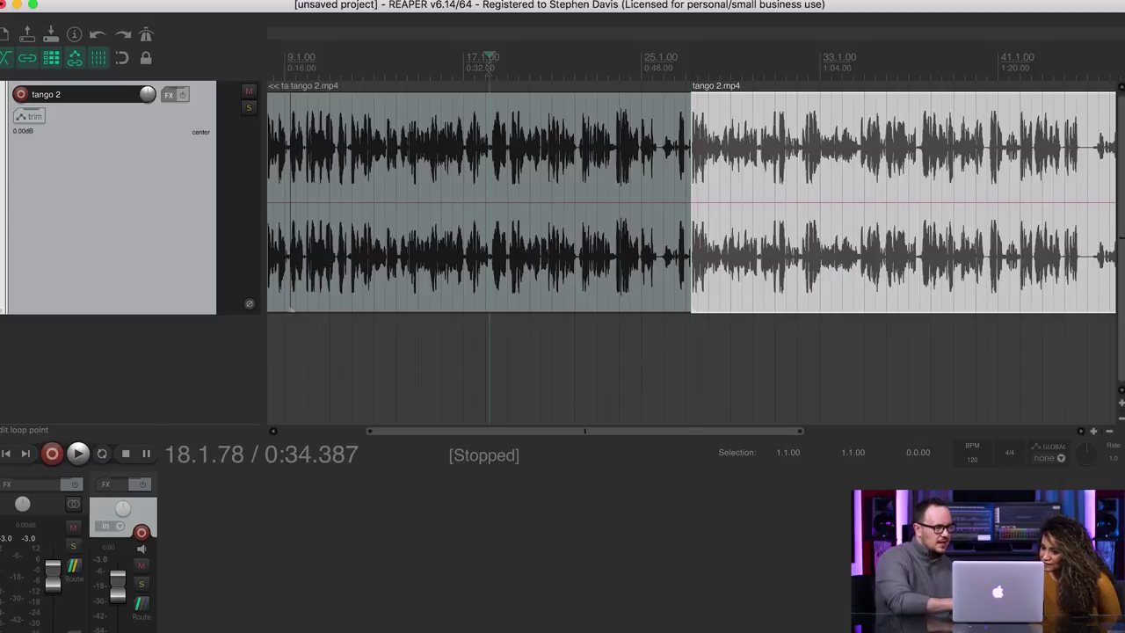
key("space")
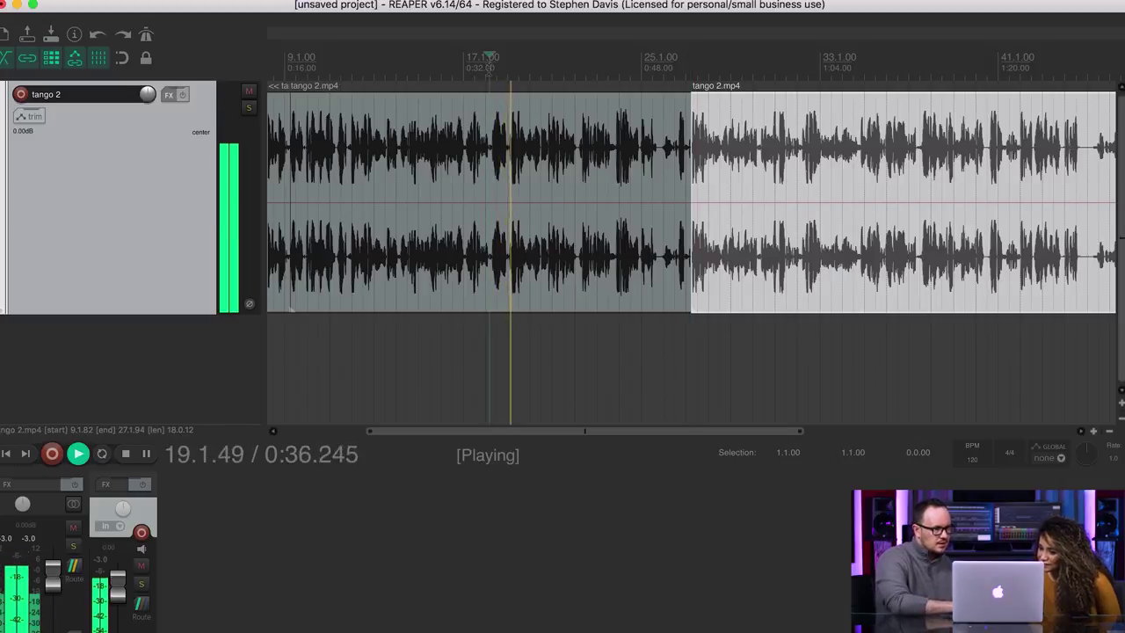
scroll(488, 67, "up", 1)
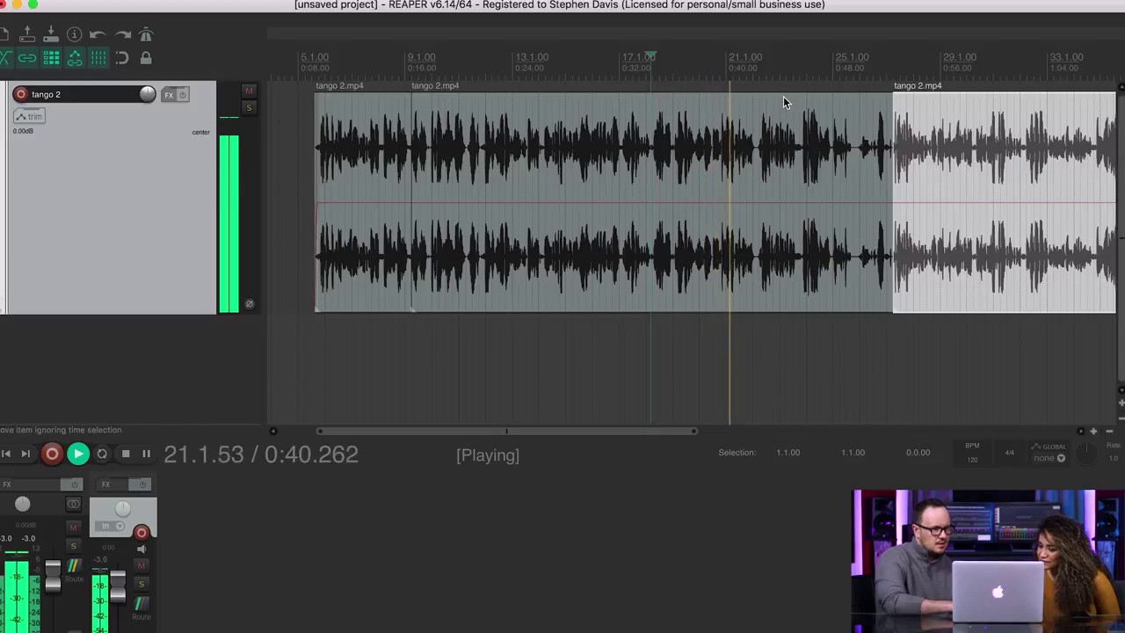
key("space")
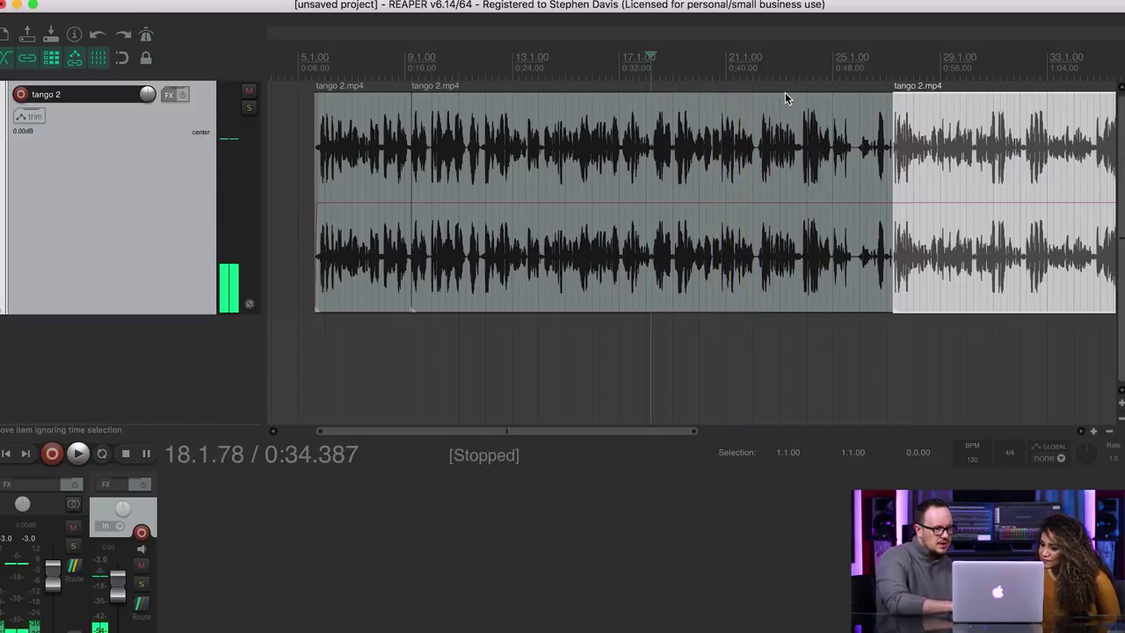
- Split the middle tango 2 clip at 0:39.630, in the short pause just before the unwanted phrase
left_click(717, 67)
scroll(717, 67, "up", 6)
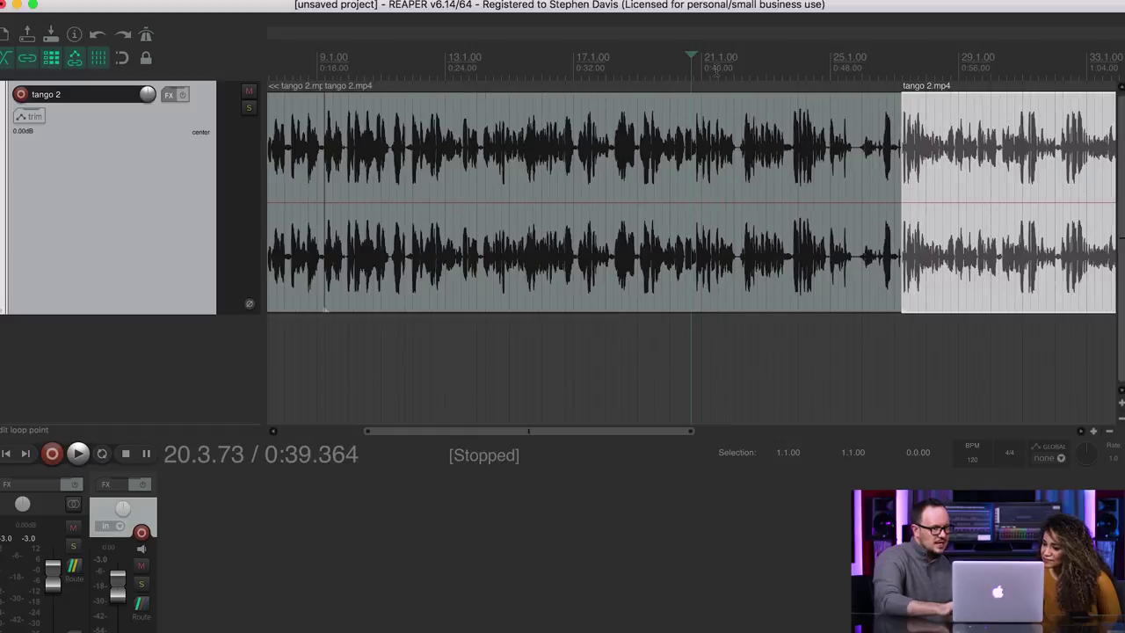
scroll(717, 69, "up", 2)
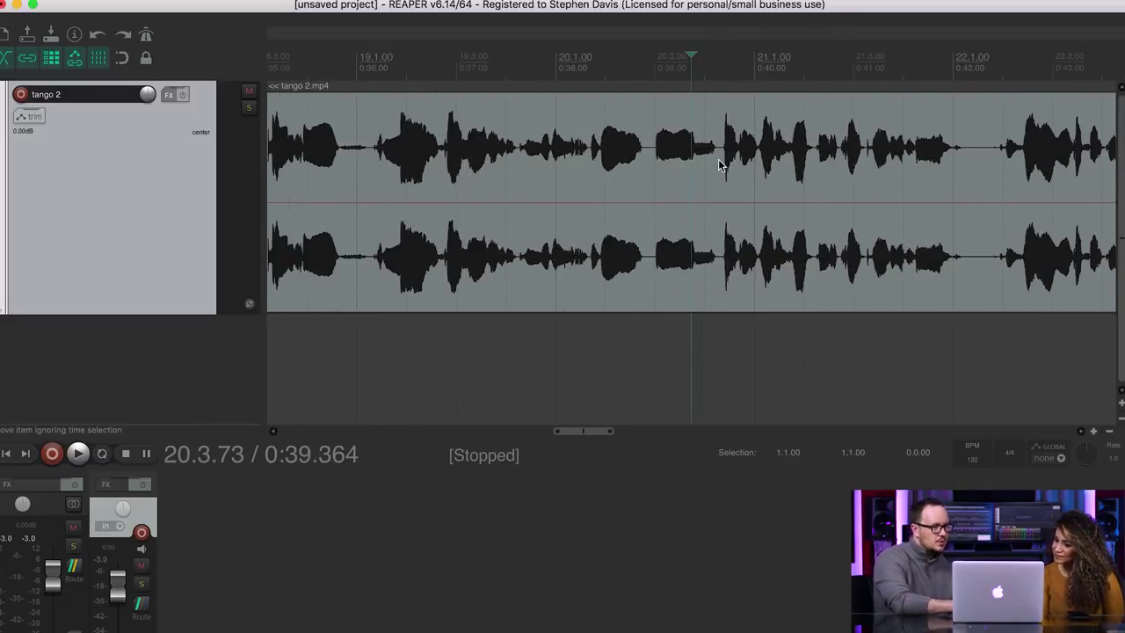
left_click(717, 59)
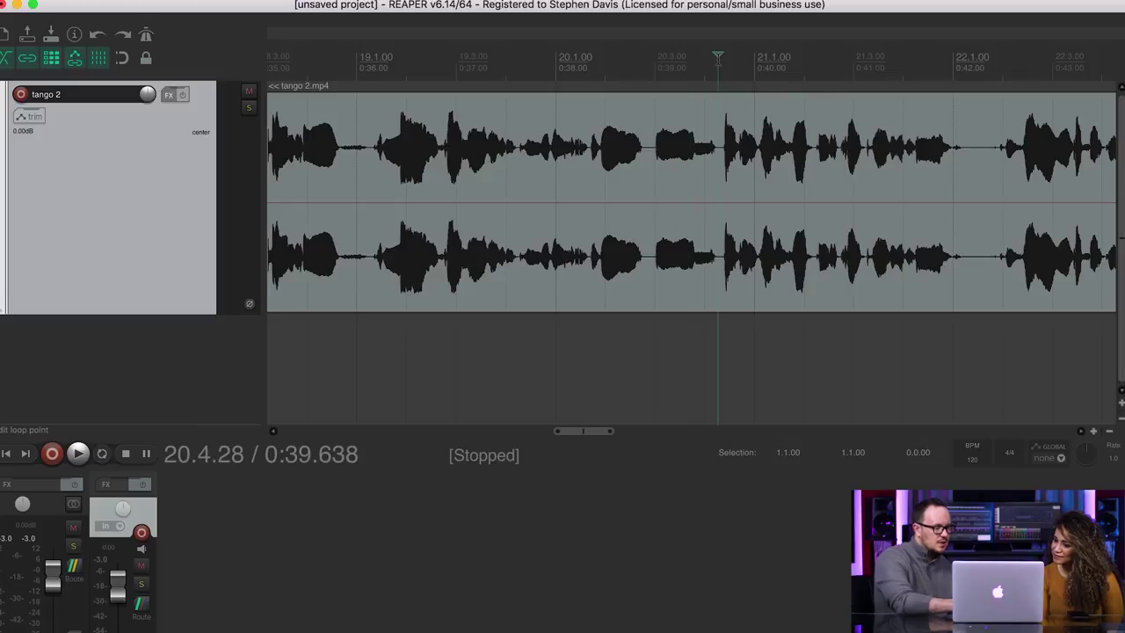
key("space")
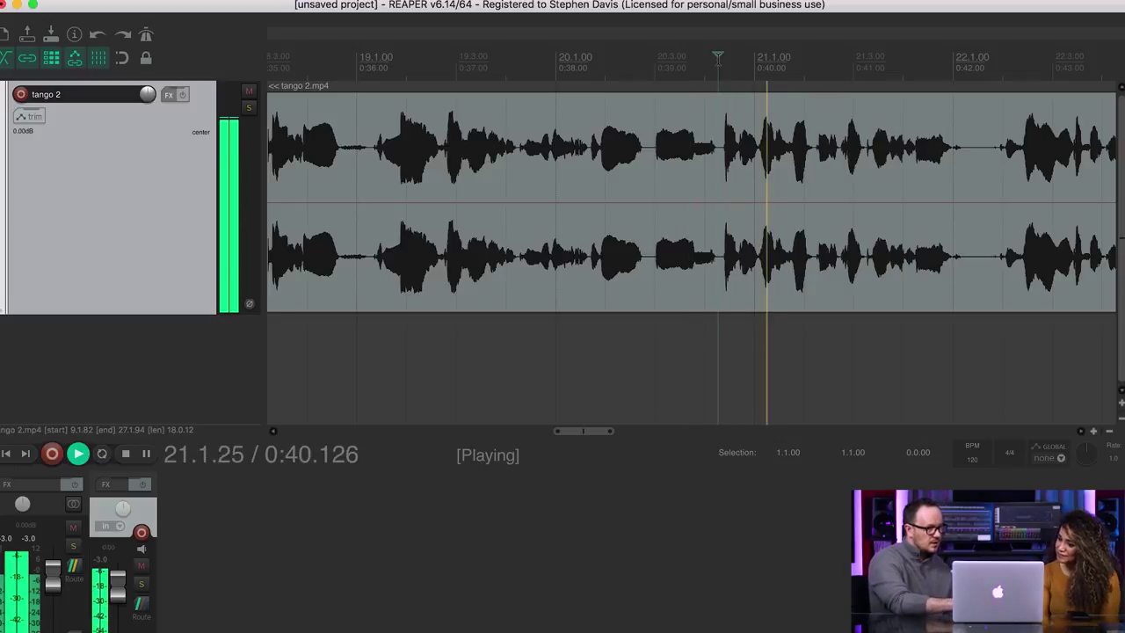
key("space")
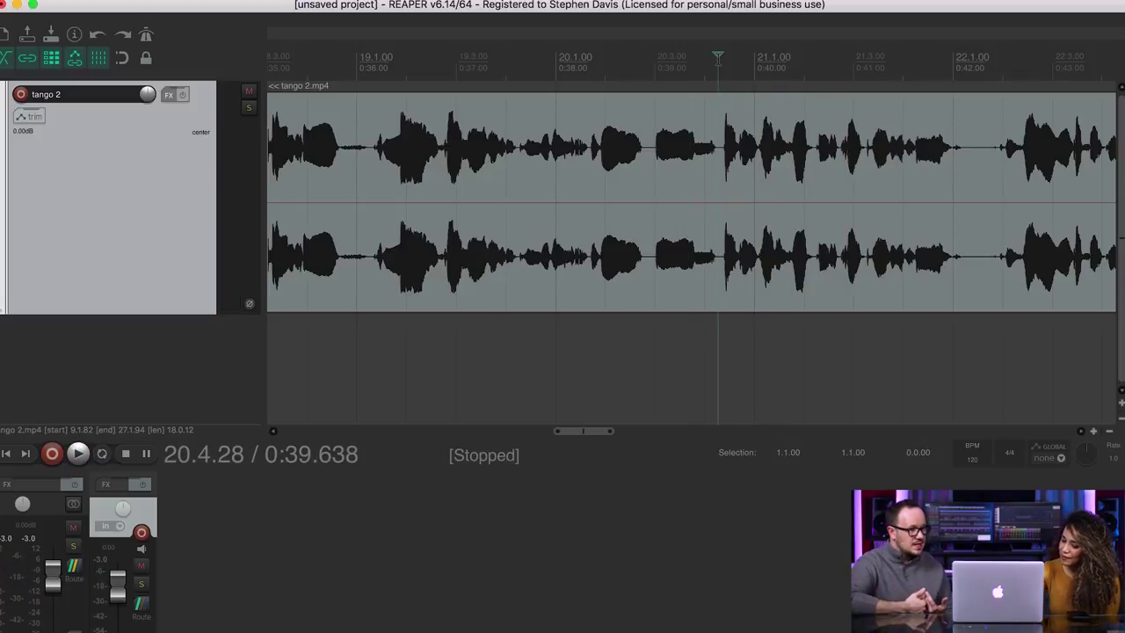
key("s")
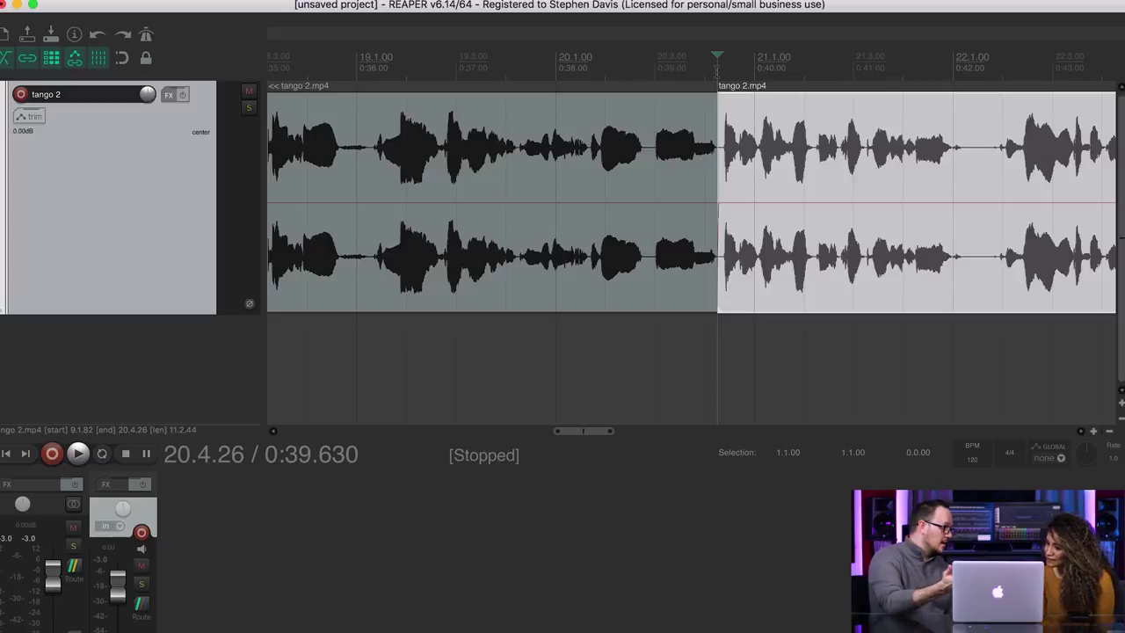
- Ripple-delete the section from 0:39.630 to the next split and play across the new join from about 0:38
scroll(716, 69, "down", 5)
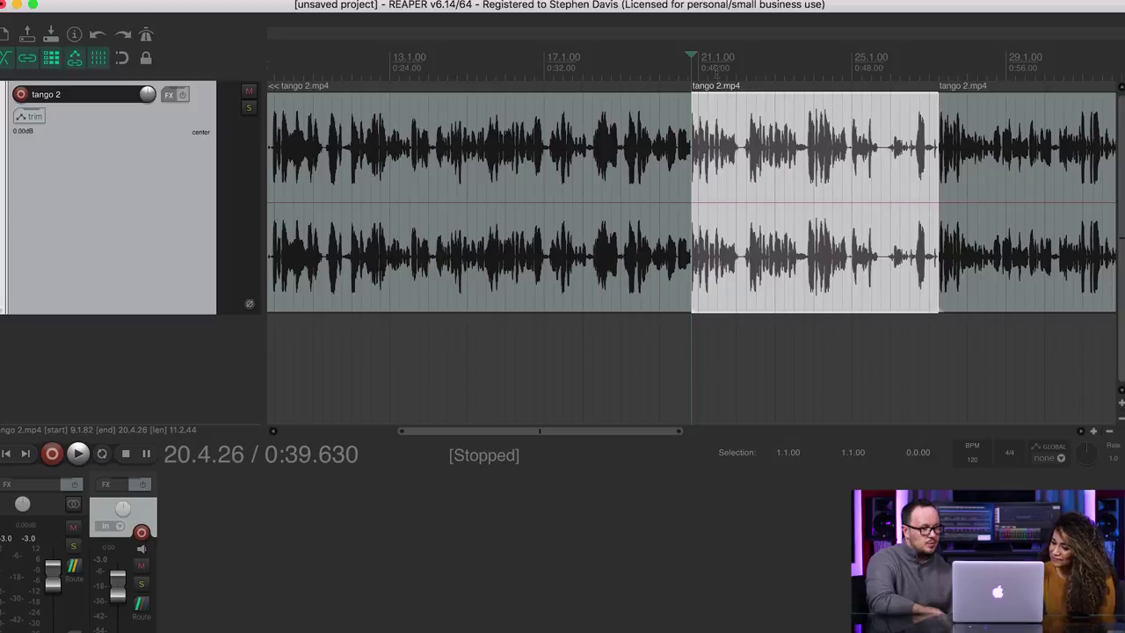
key("Delete")
left_click(661, 69)
key("space")
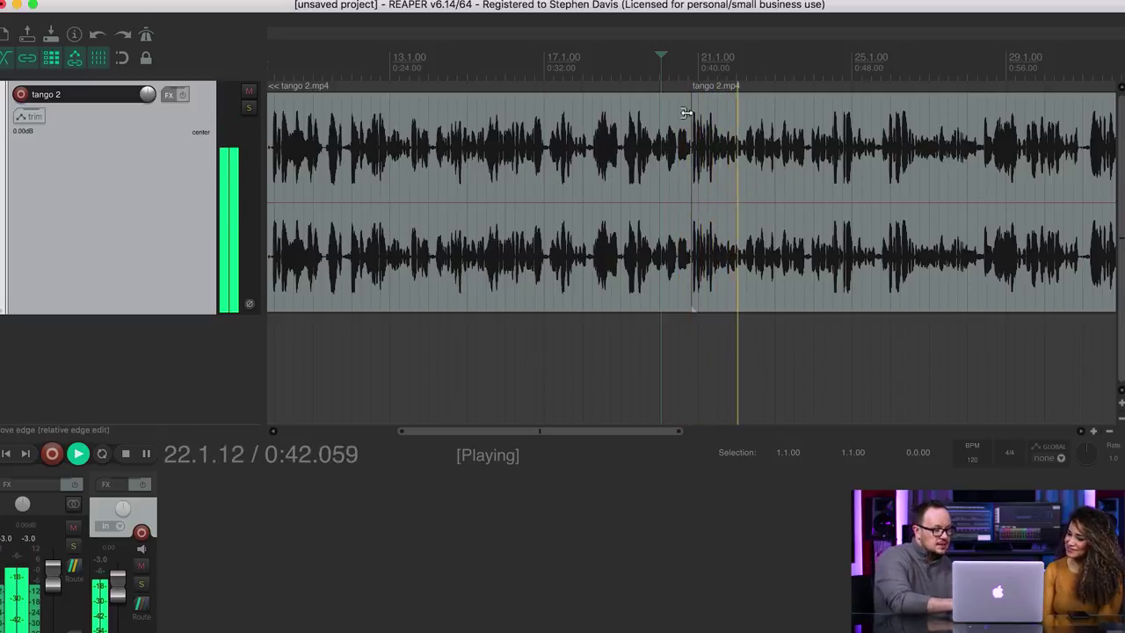
key("space")
- Tighten the join near 0:39.6 by sliding the following clip slightly earlier so that it starts at 20.4.24
left_click(688, 64)
scroll(692, 309, "up", 8)
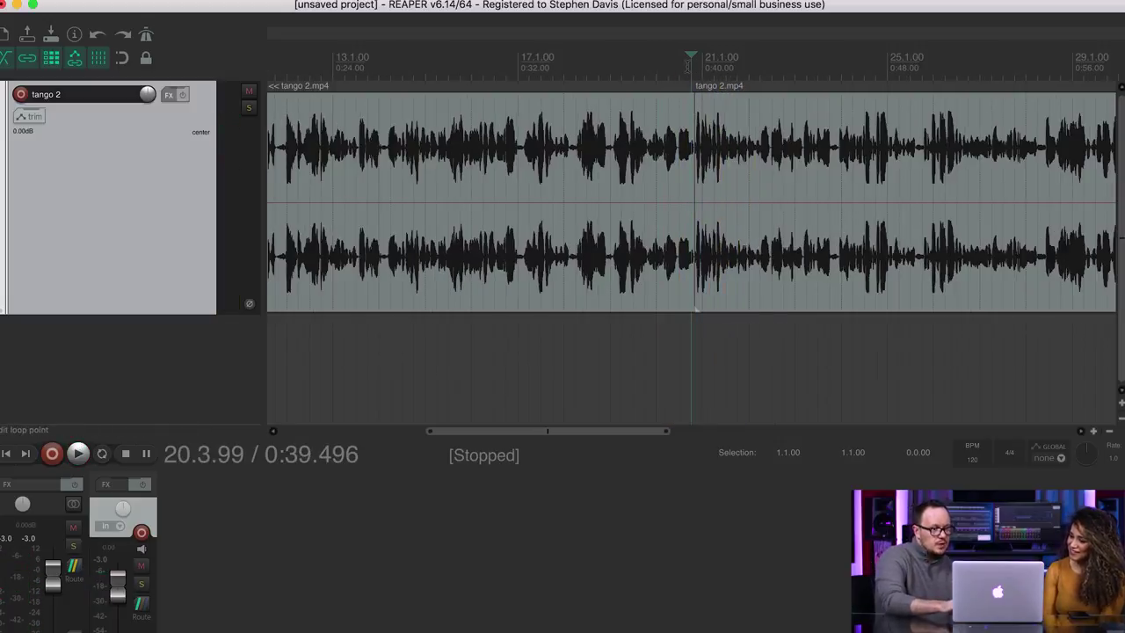
scroll(688, 63, "up", 6)
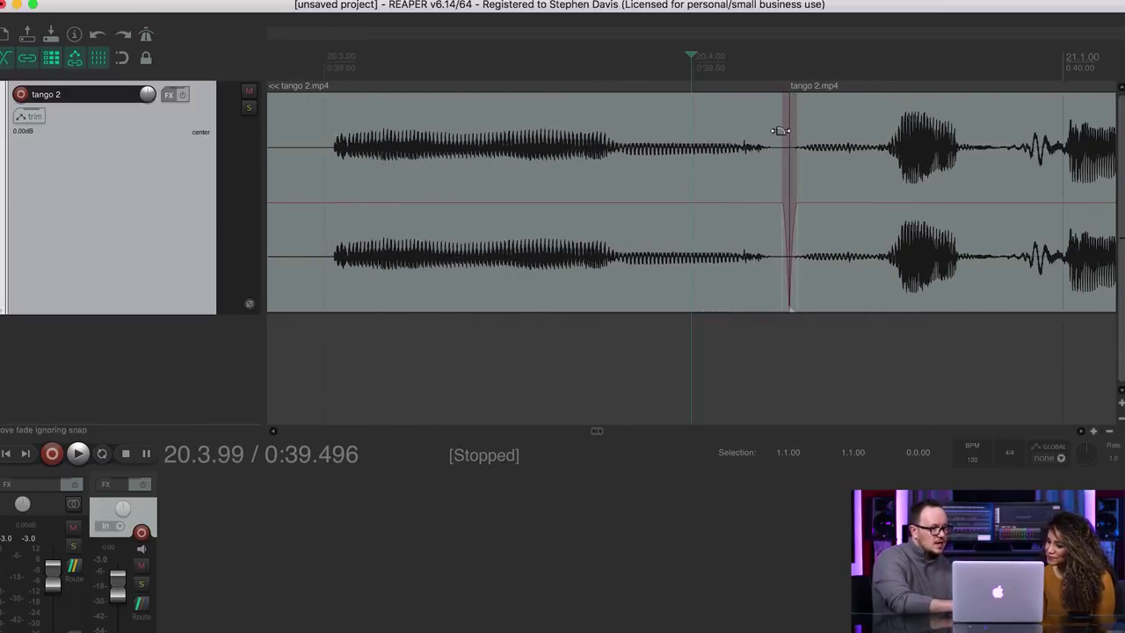
left_click_drag(784, 181, 811, 162)
scroll(812, 162, "down", 5)
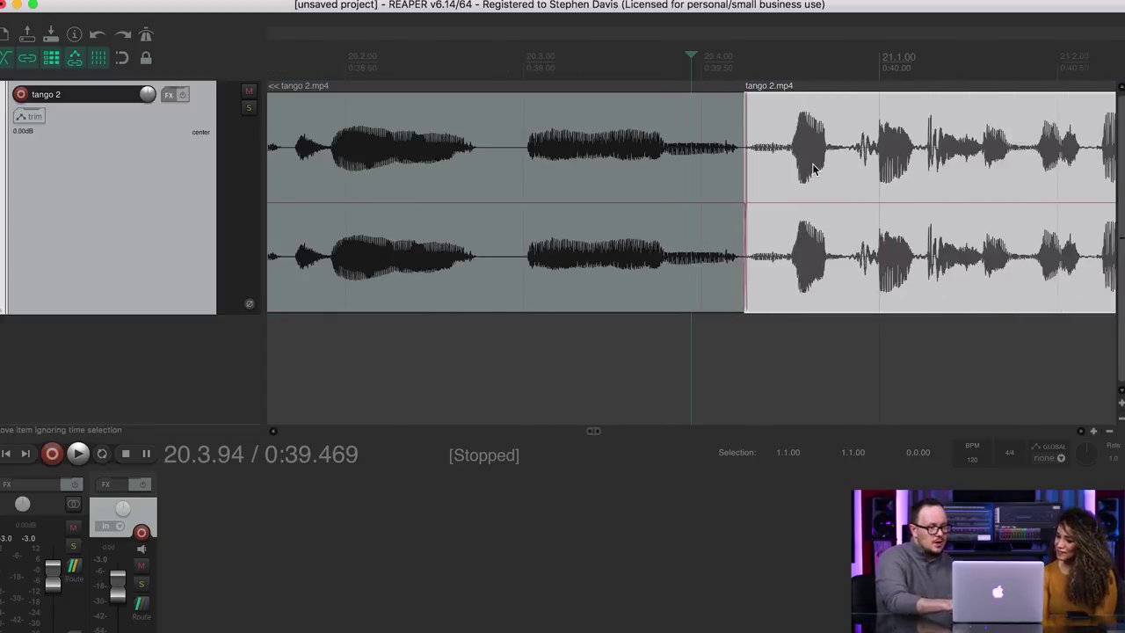
scroll(813, 168, "down", 10)
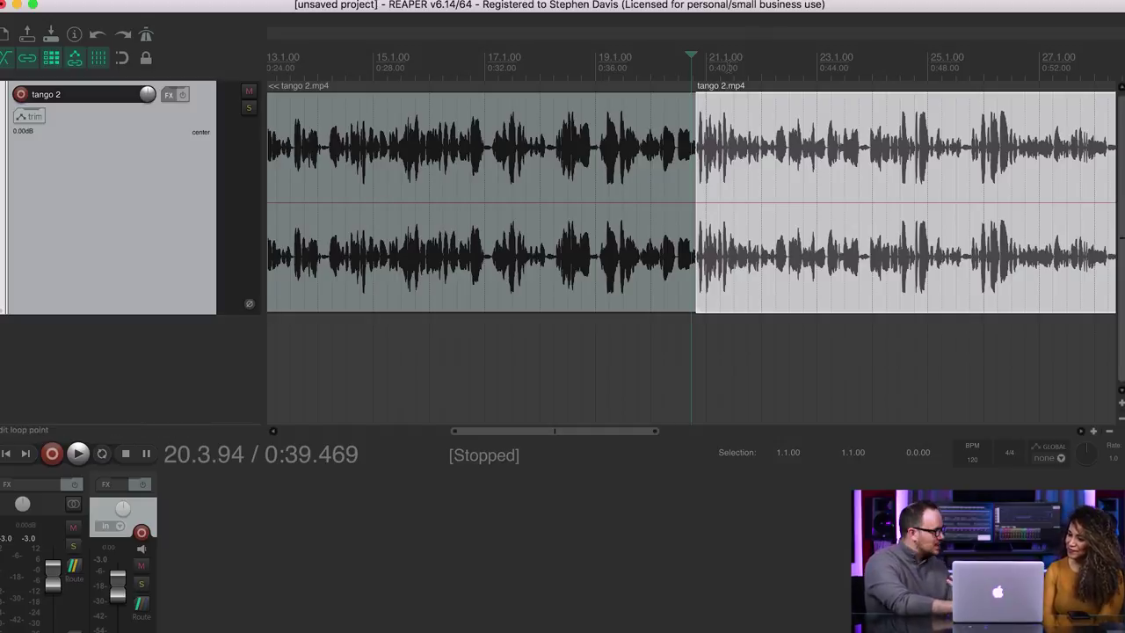
- Play the following clip from 0:40.808 to about 0:48 to find the next unwanted words
left_click(727, 62)
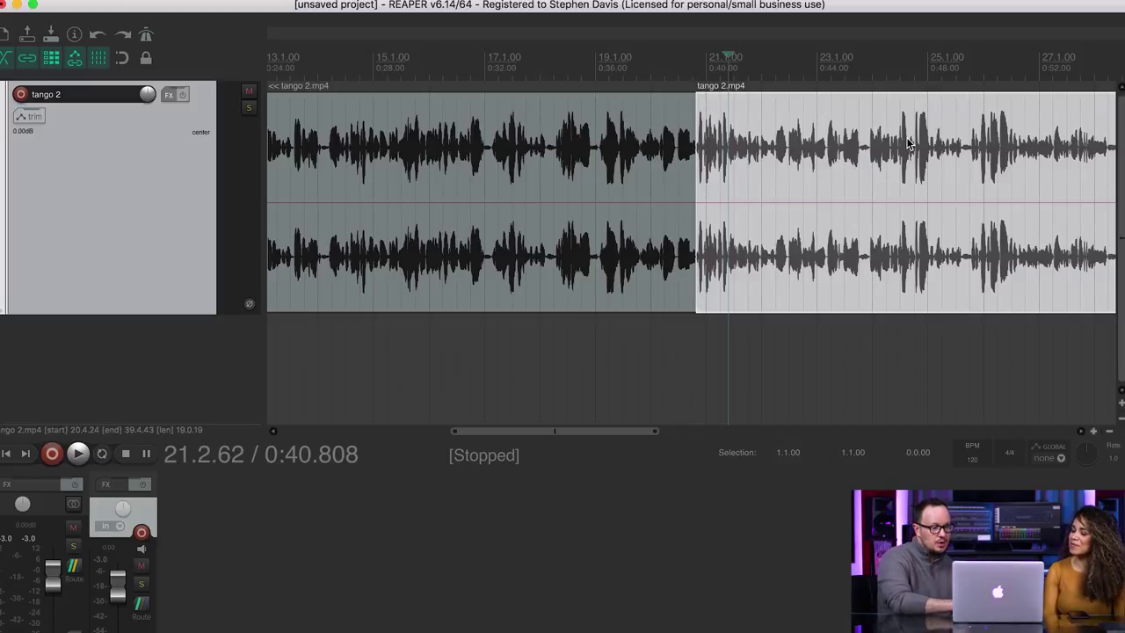
key("space")
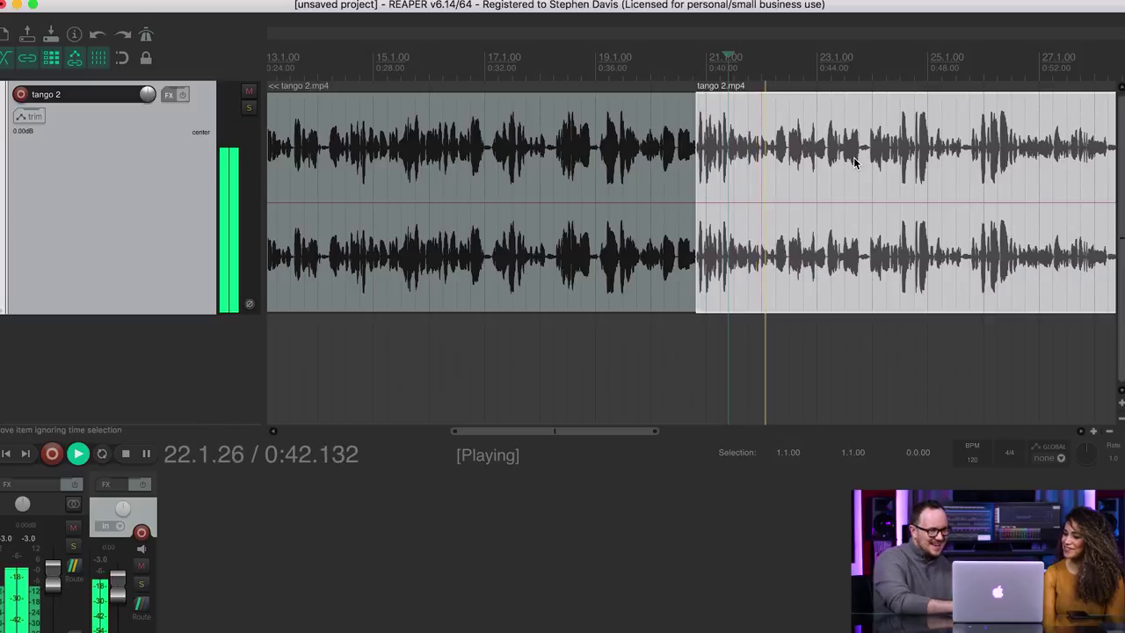
scroll(852, 161, "down", 1)
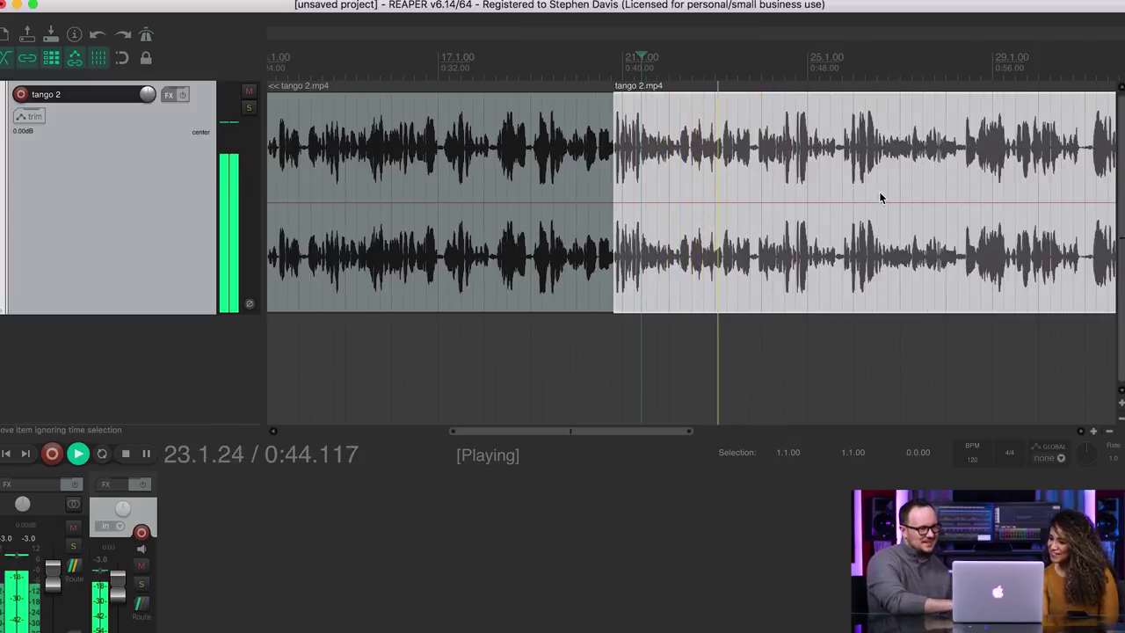
scroll(883, 204, "down", 1)
scroll(884, 203, "right", 5)
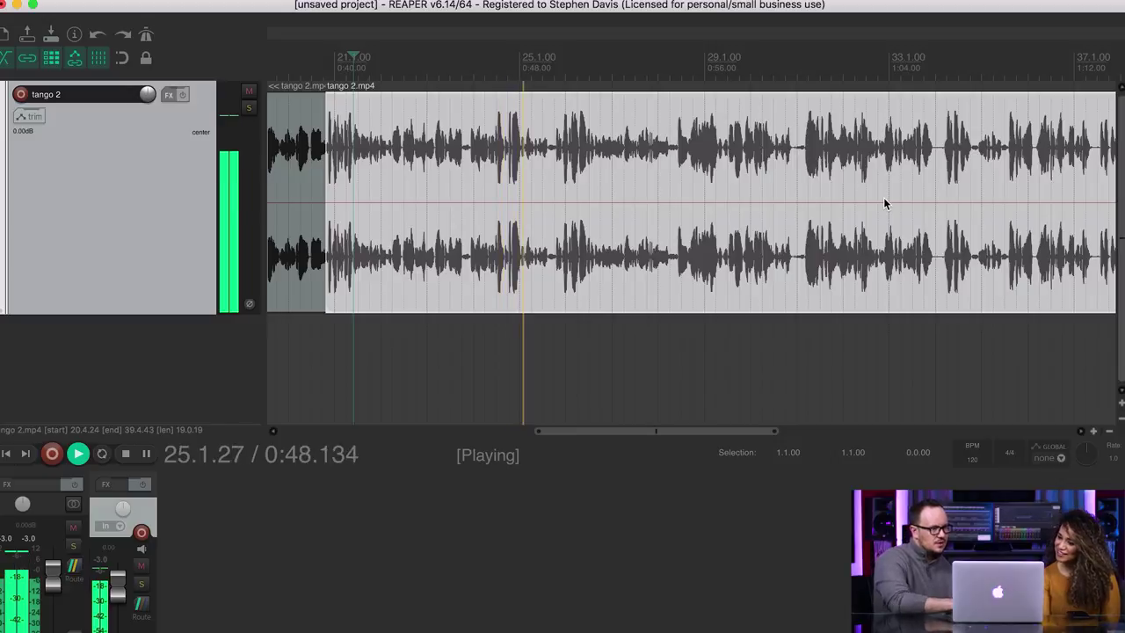
key("space")
- Audition the passage from about 0:43 and split the clip at 0:44.340, just after the unwanted words
left_click(435, 66)
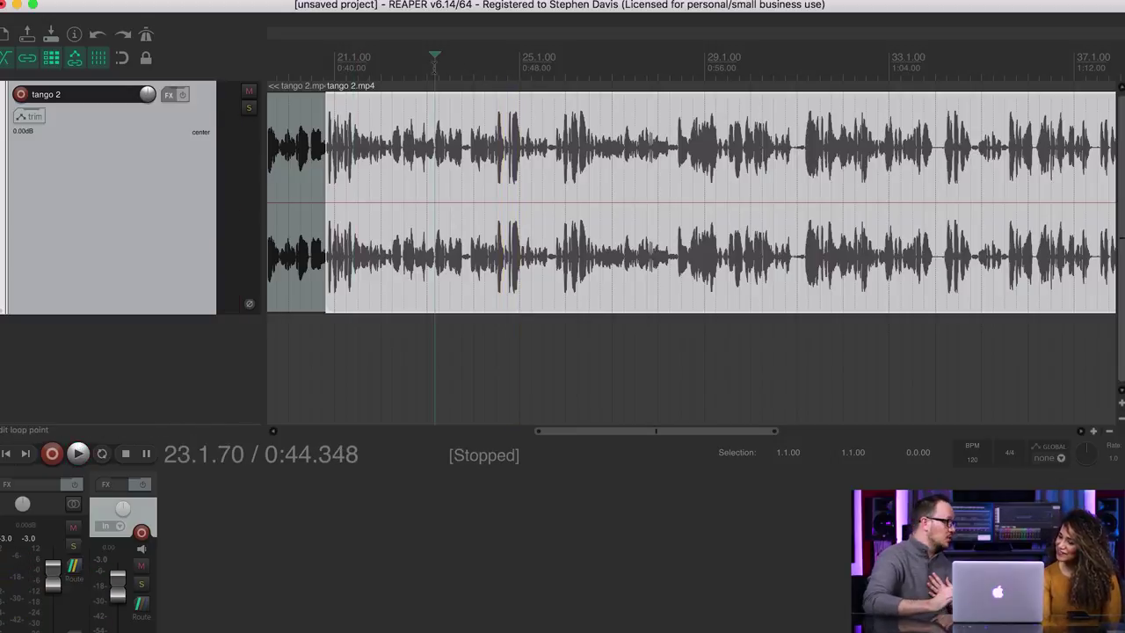
scroll(434, 67, "up", 2)
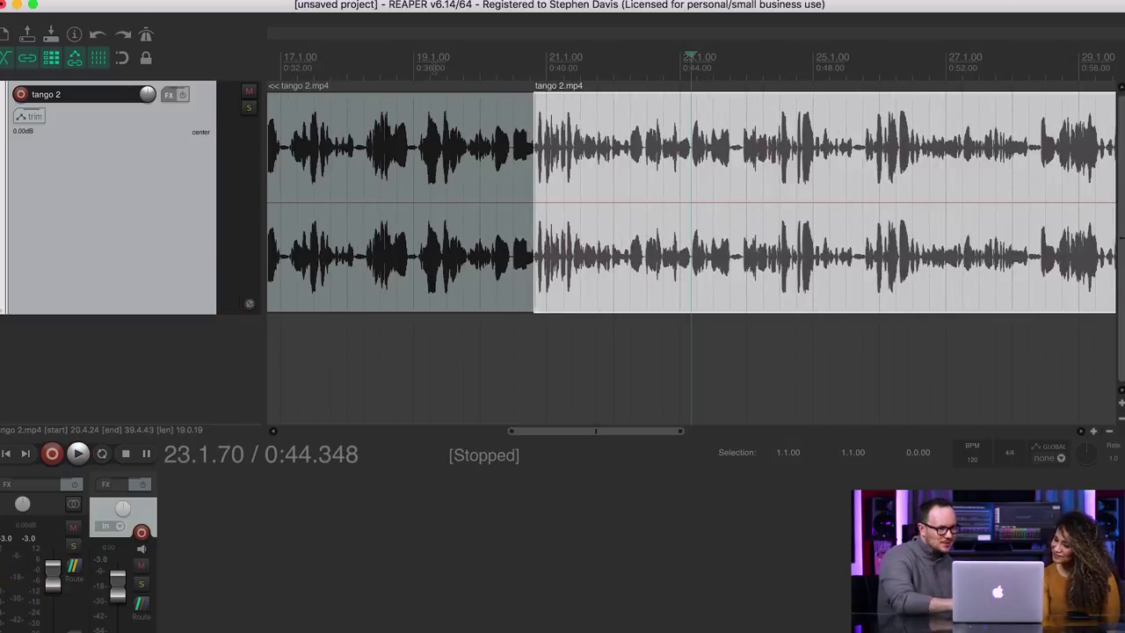
key("space")
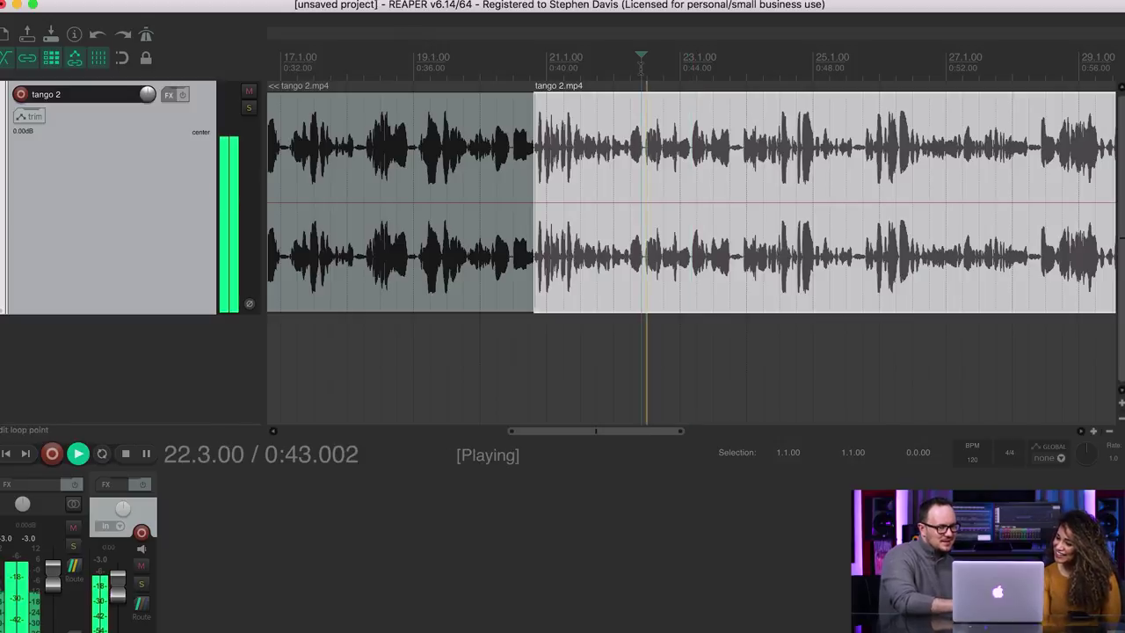
key("space")
scroll(692, 65, "up", 2)
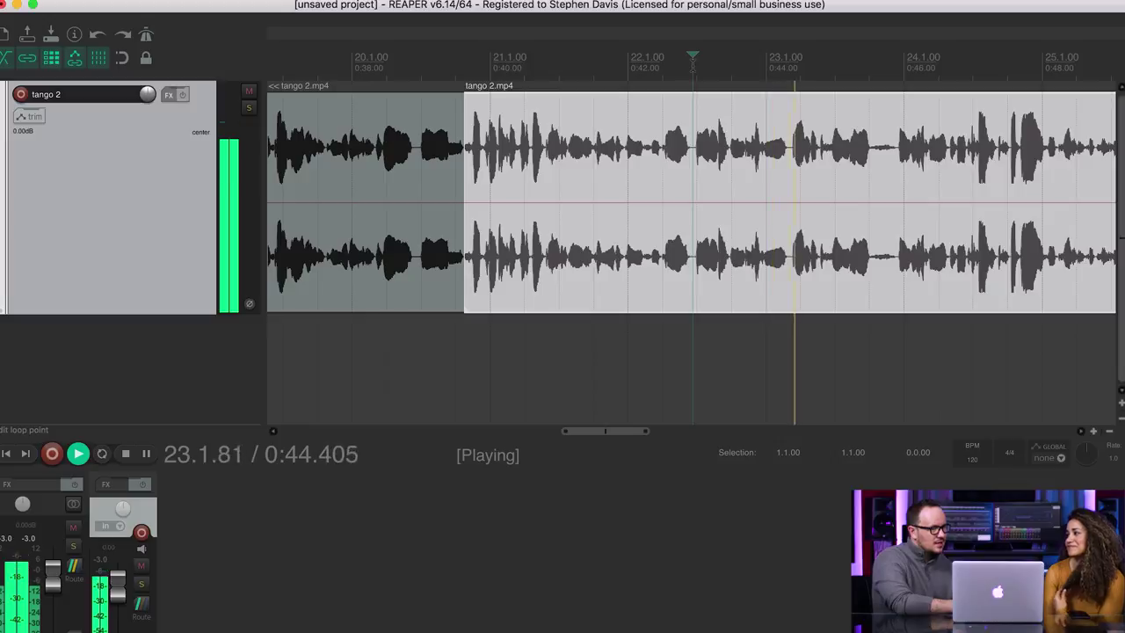
key("space")
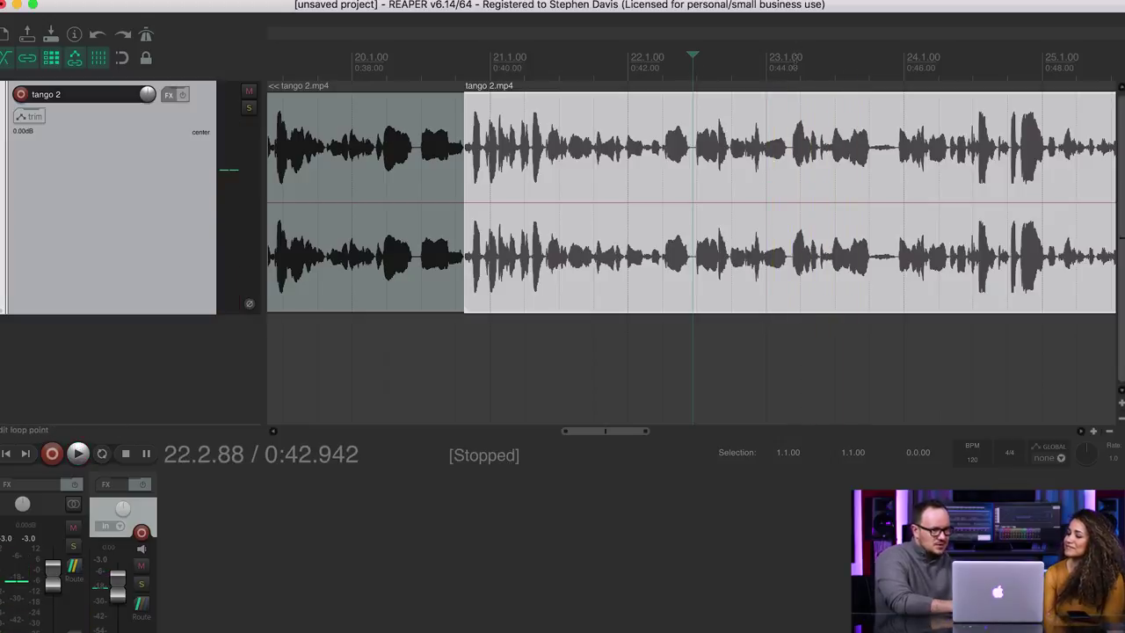
key("space")
key("space")
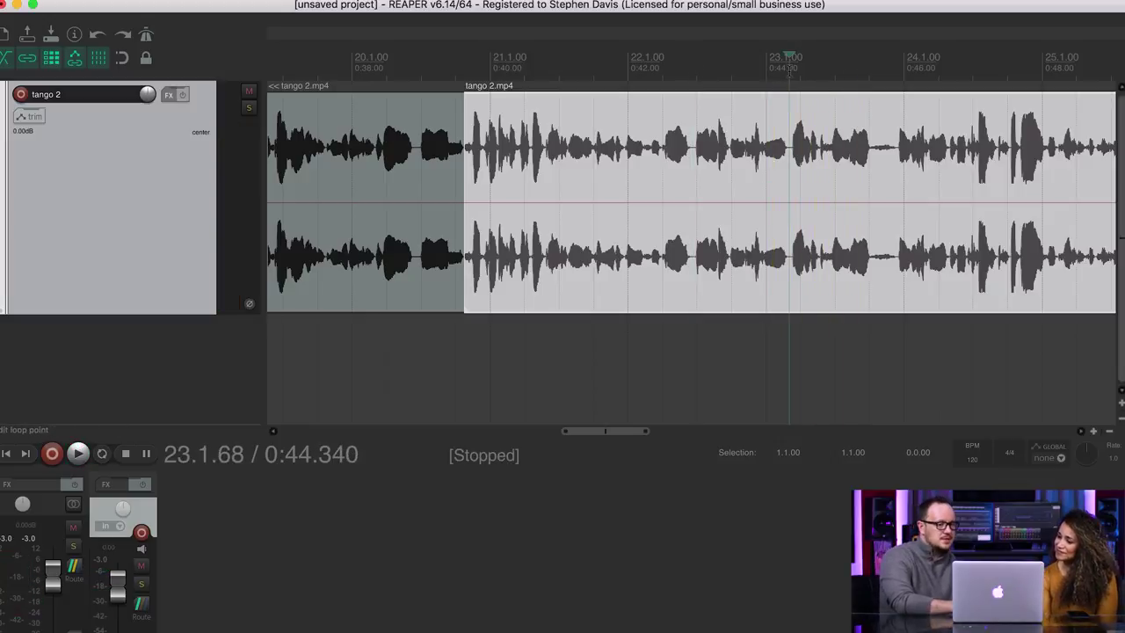
key("s")
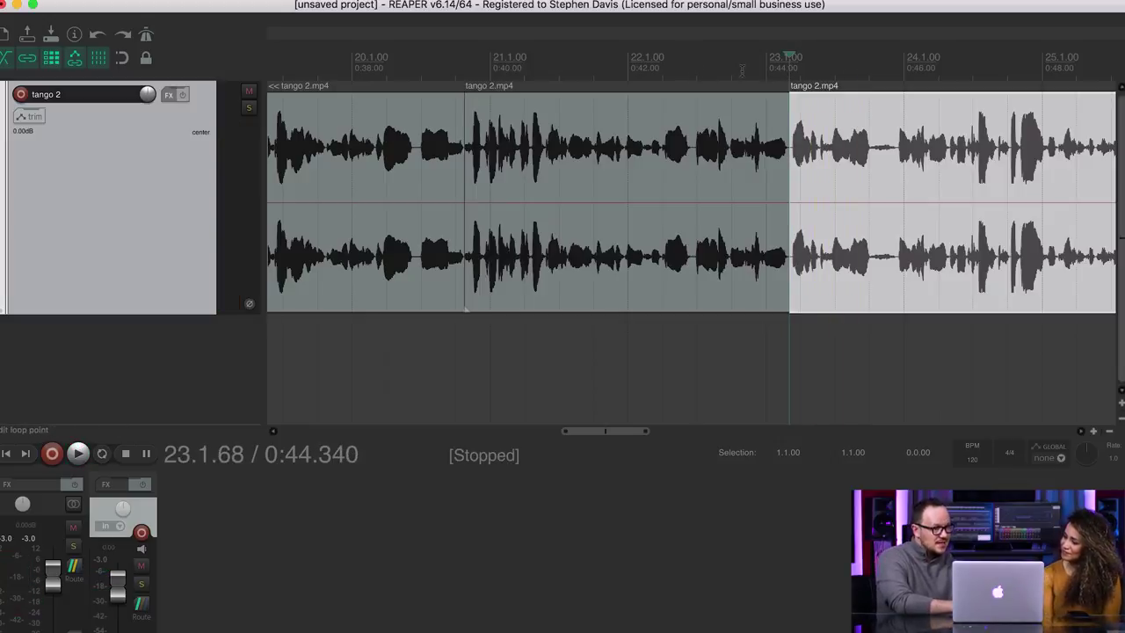
- Split the clip at 0:42.930 and ripple-delete the piece between that point and 0:44.340
left_click(693, 149)
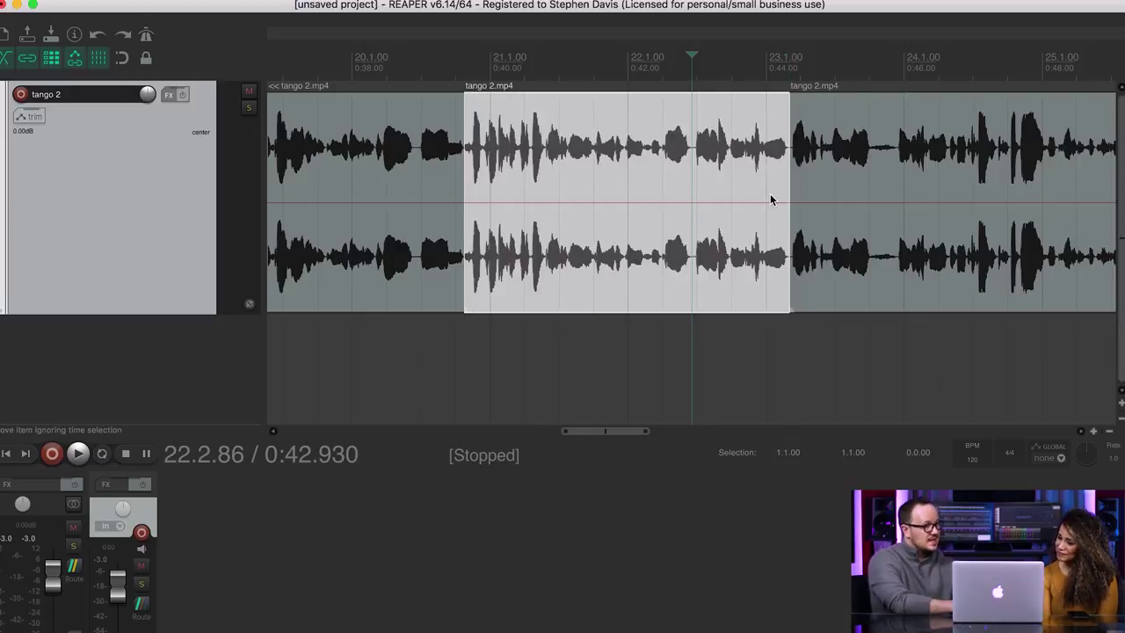
key("s")
left_click(746, 179)
key("Delete")
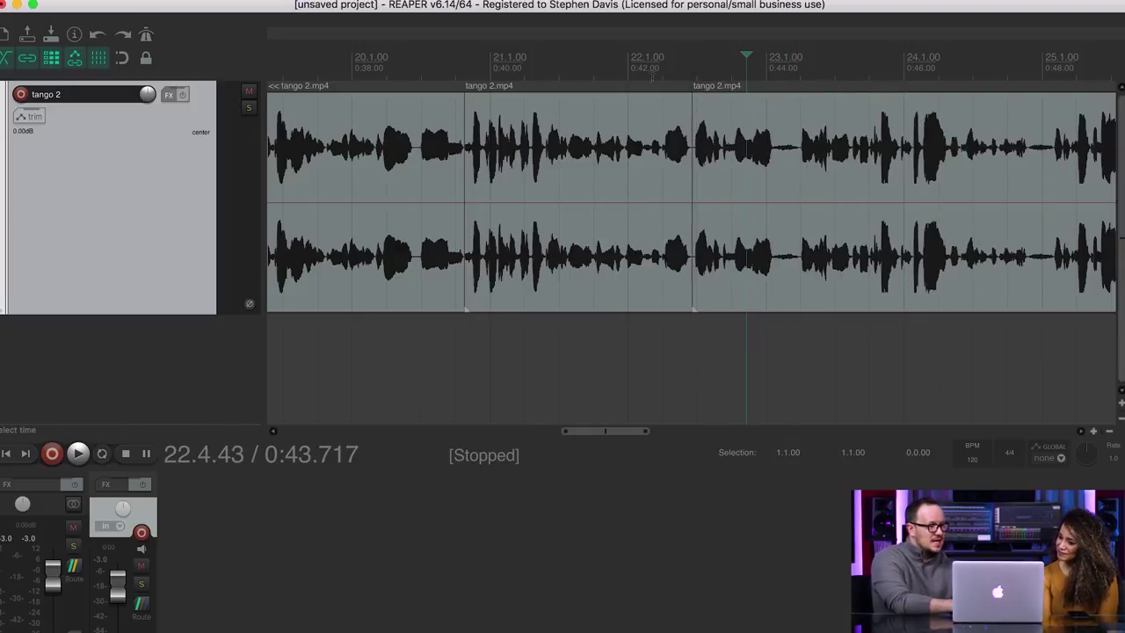
- Play from about 0:41.4, and again from 0:39.697 to past 0:44, to check the new join
left_click(587, 58)
key("space")
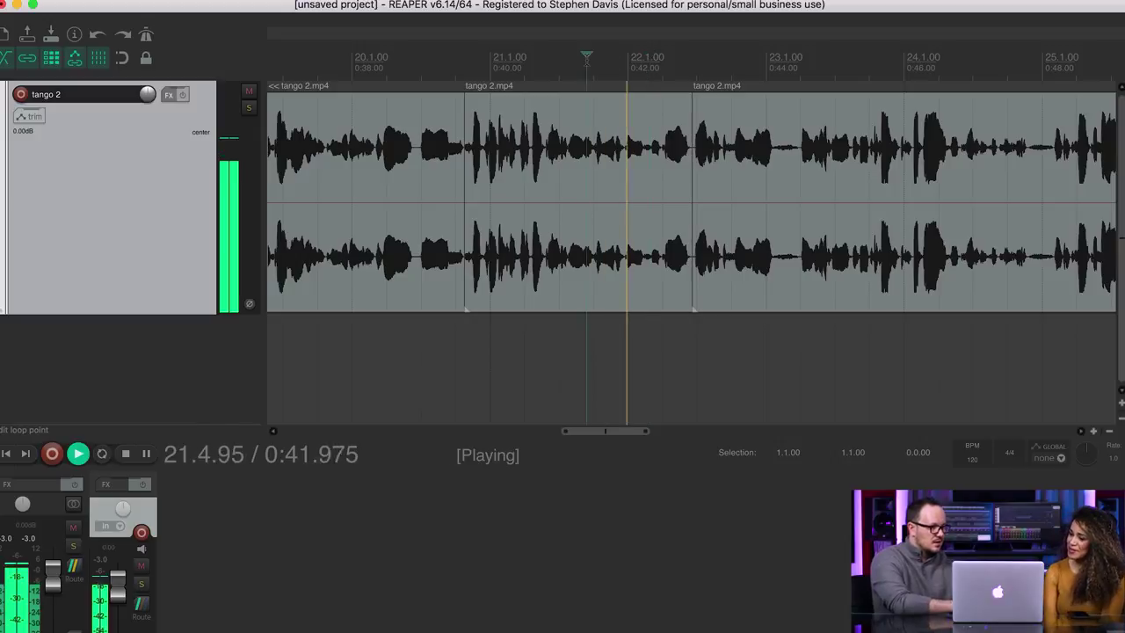
key("space")
left_click(468, 58)
key("space")
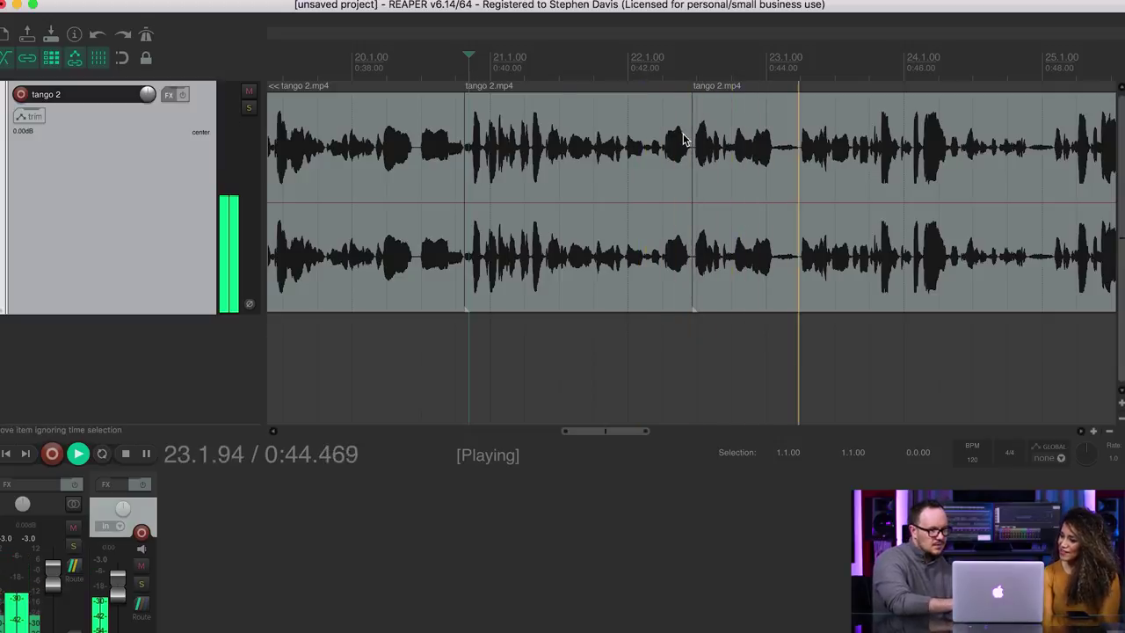
key("space")
left_click_drag(777, 68, 799, 69)
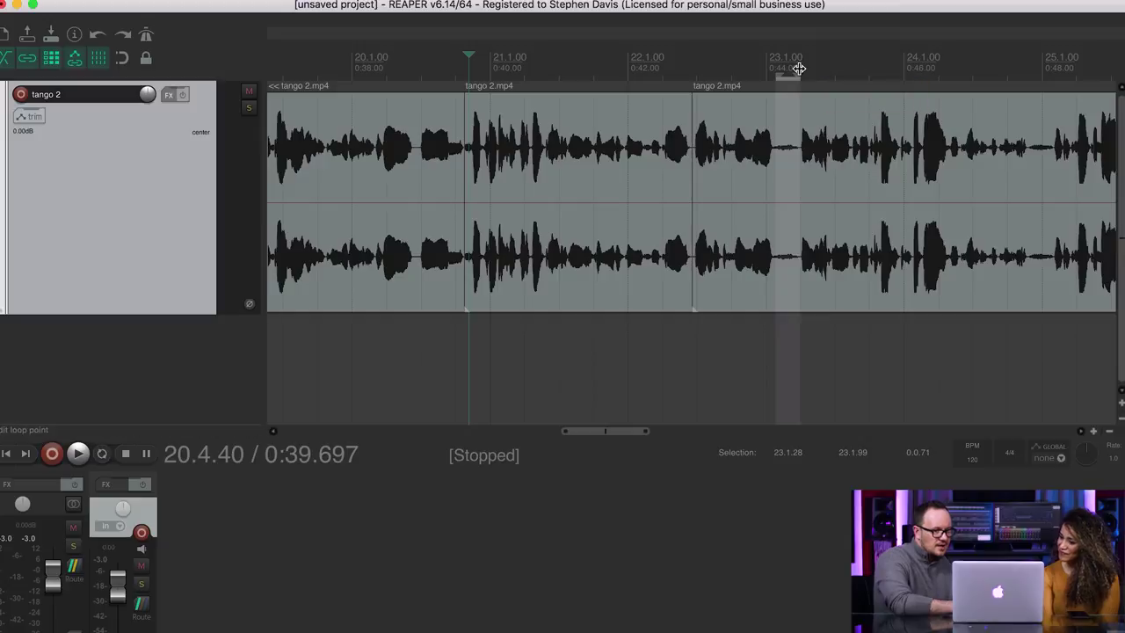
left_click(796, 126)
mouse_move(777, 72)
left_mouse_down()
mouse_move(830, 73)
mouse_move(799, 72)
left_mouse_up()
- Split the clip at 0:44.157 and 0:44.473 around the quiet pause and ripple-delete the isolated piece
left_click(776, 58)
key("s")
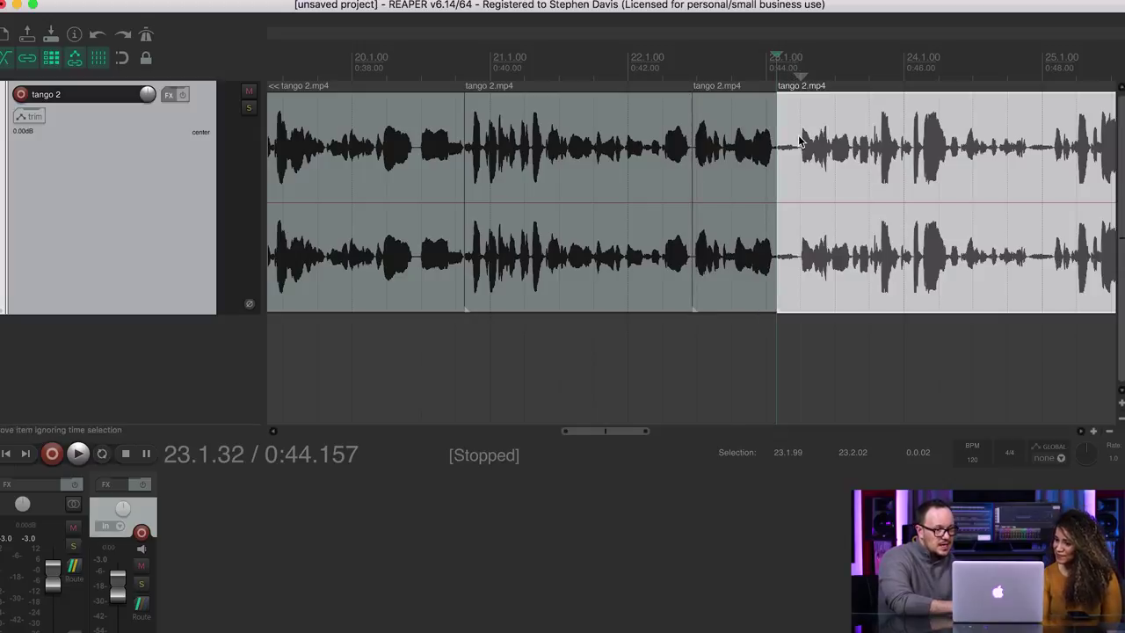
left_click(799, 338)
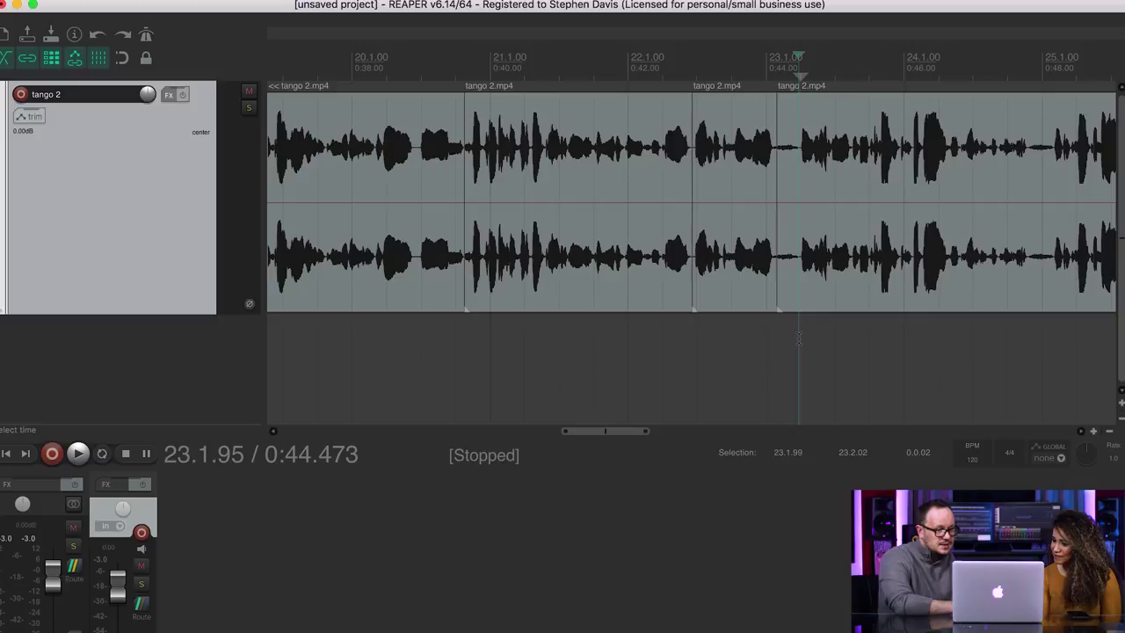
key("s")
left_click(787, 285)
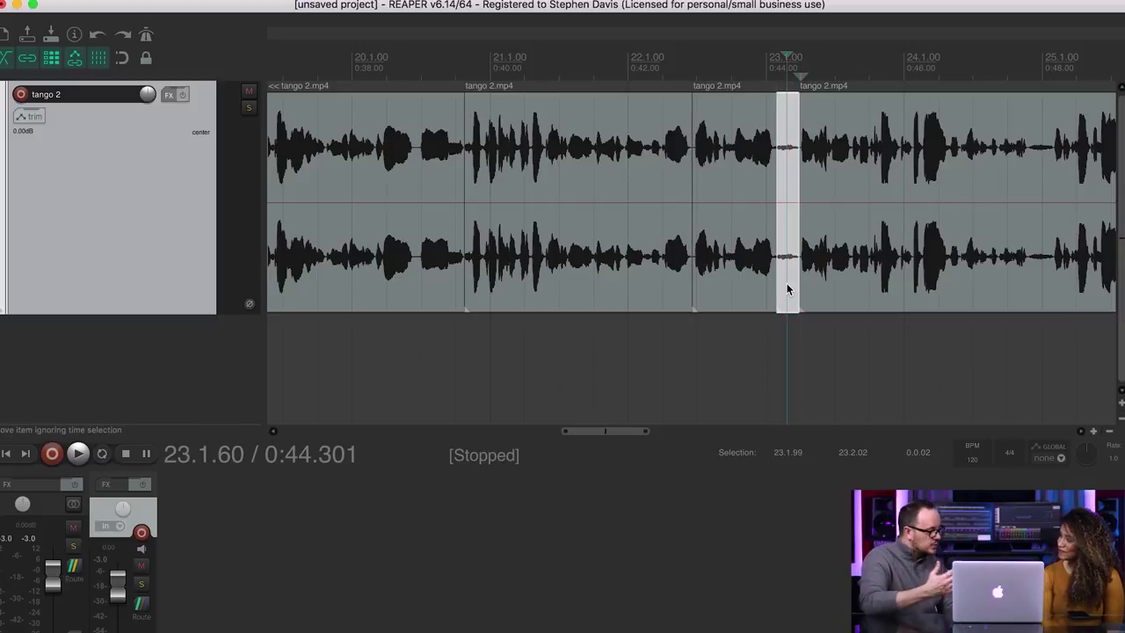
key("Delete")
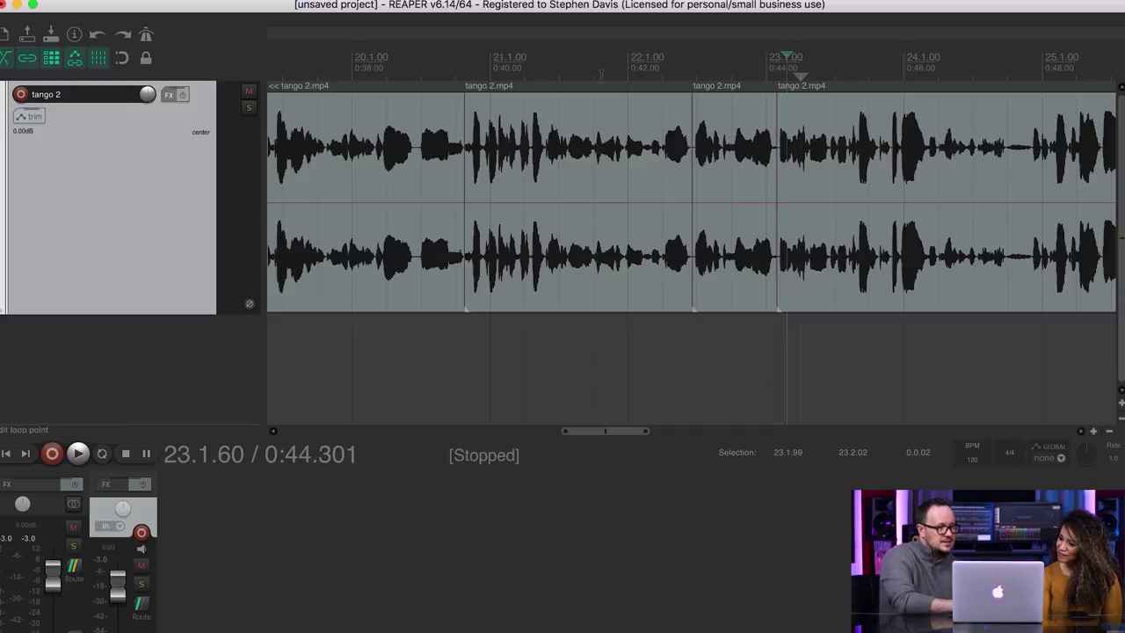
- Play from about 0:41 to beyond 0:45 to check how the shortened pause sounds
left_click(562, 66)
key("space")
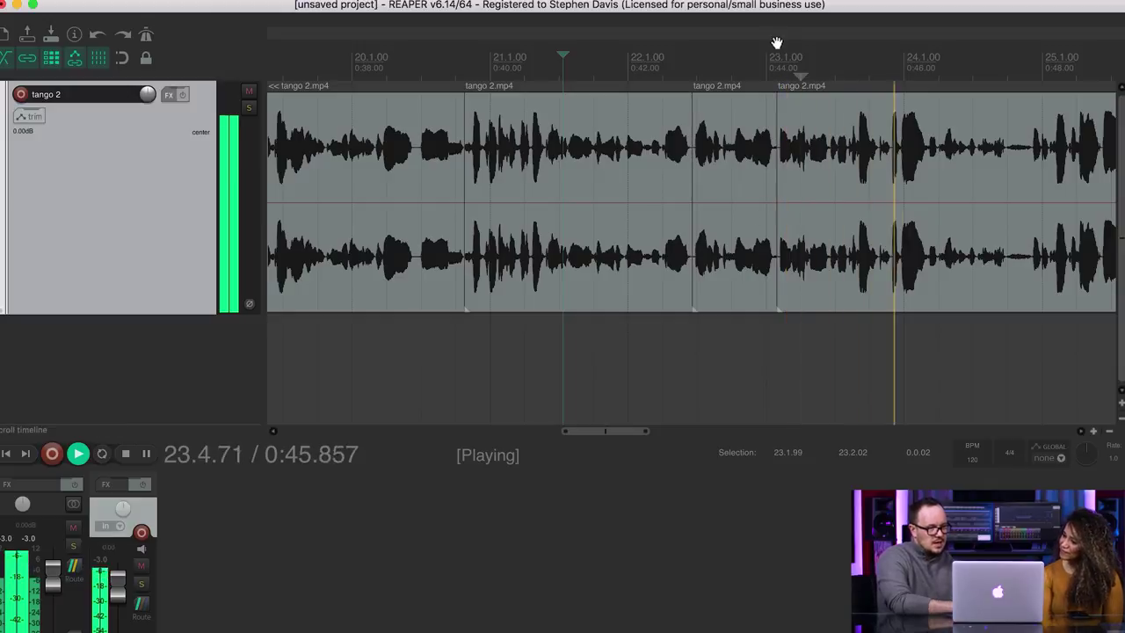
key("space")
- Trim the silence at the join near 0:44.1, slide the following clip earlier to 23.1.16, and play across it from about 0:41.6
scroll(777, 95, "up", 8)
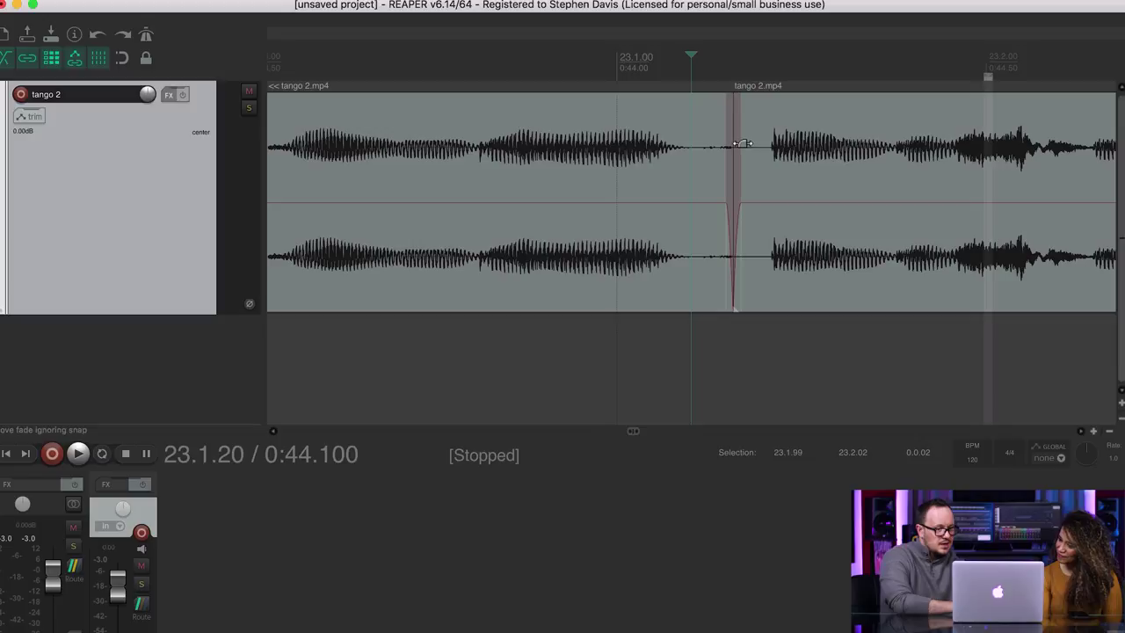
left_click_drag(737, 142, 685, 137)
left_click_drag(866, 170, 778, 183)
scroll(764, 178, "down", 4)
scroll(626, 114, "down", 5)
left_click(398, 60)
key("space")
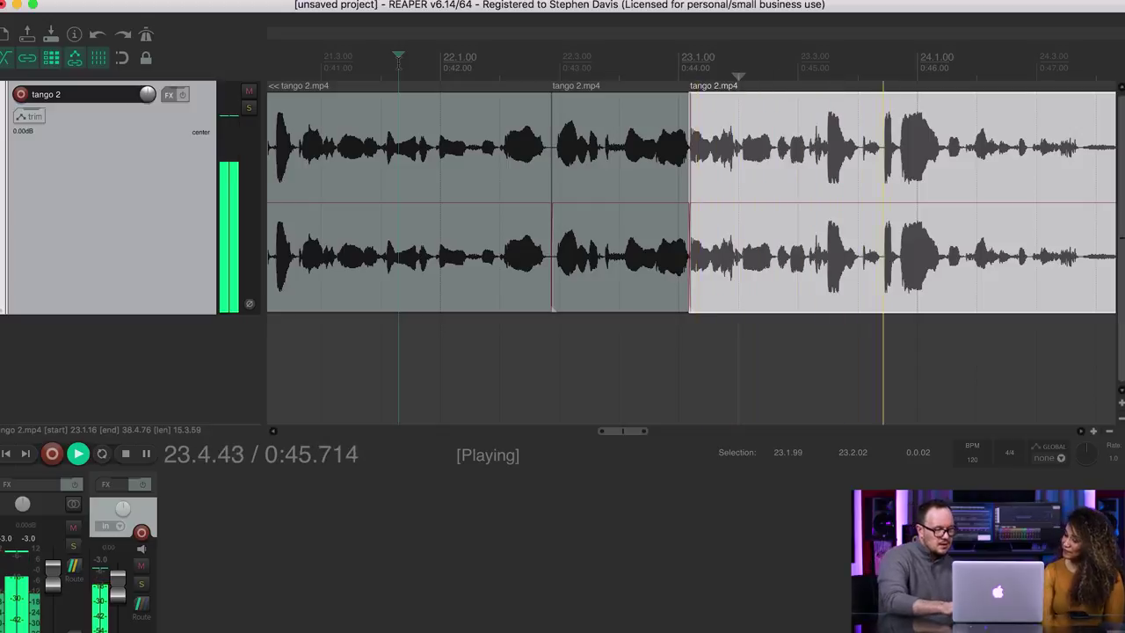
- Listen through the rest of the recording to about 1:07.7, looking for another passage to cut
scroll(398, 63, "down", 5)
scroll(398, 64, "down", 1)
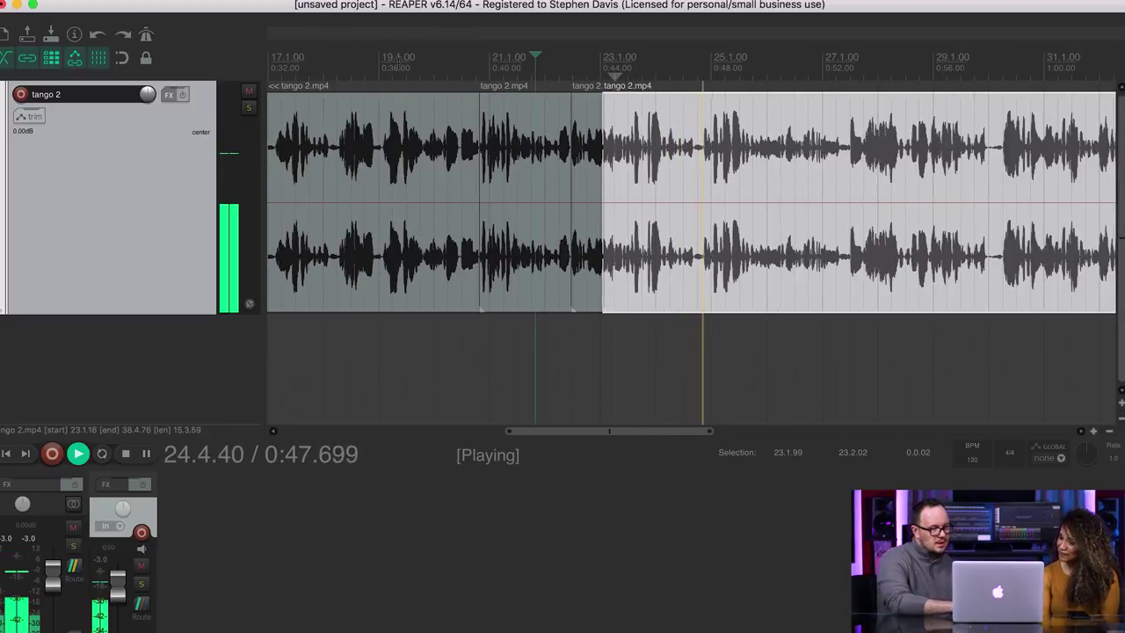
scroll(398, 63, "down", 1)
scroll(398, 64, "down", 2)
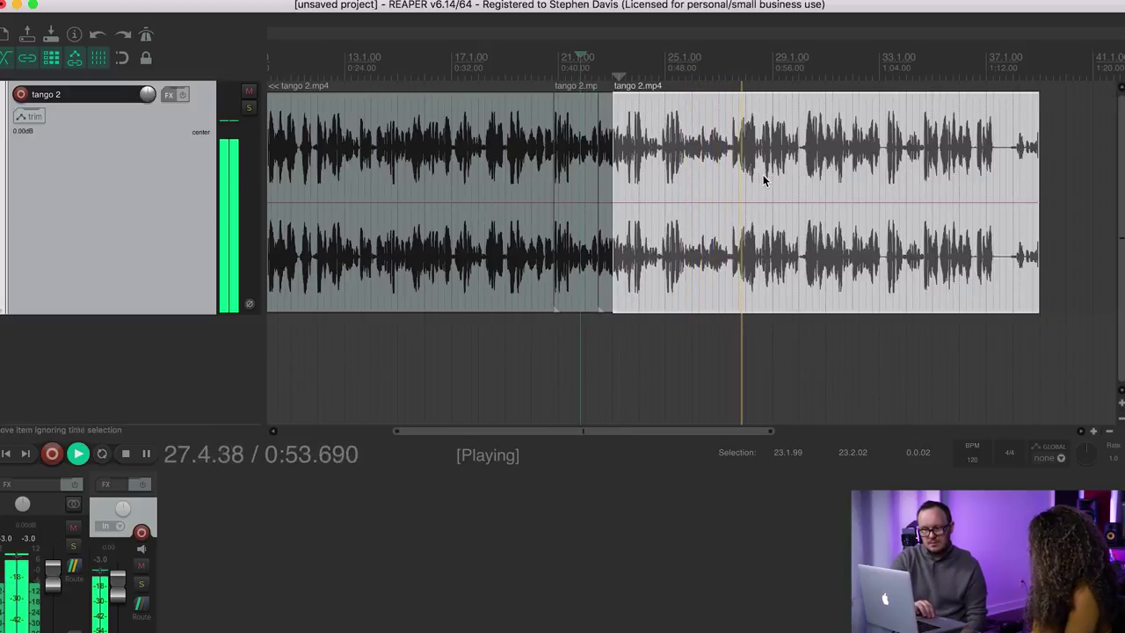
scroll(763, 180, "right", 5)
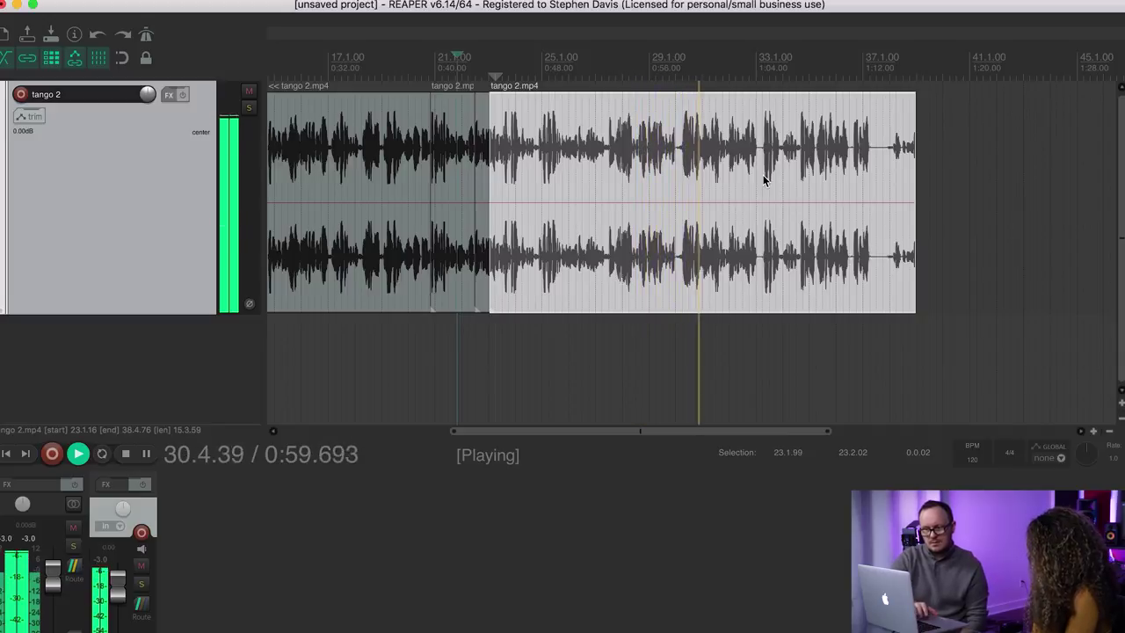
scroll(762, 180, "left", 2)
scroll(763, 180, "right", 5)
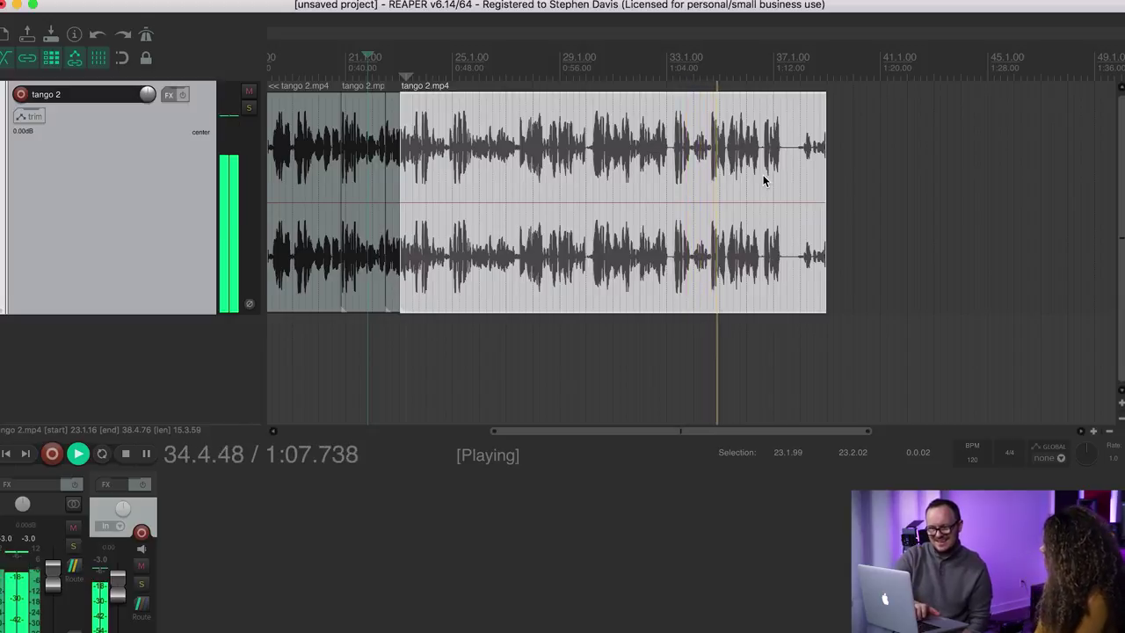
key("space")
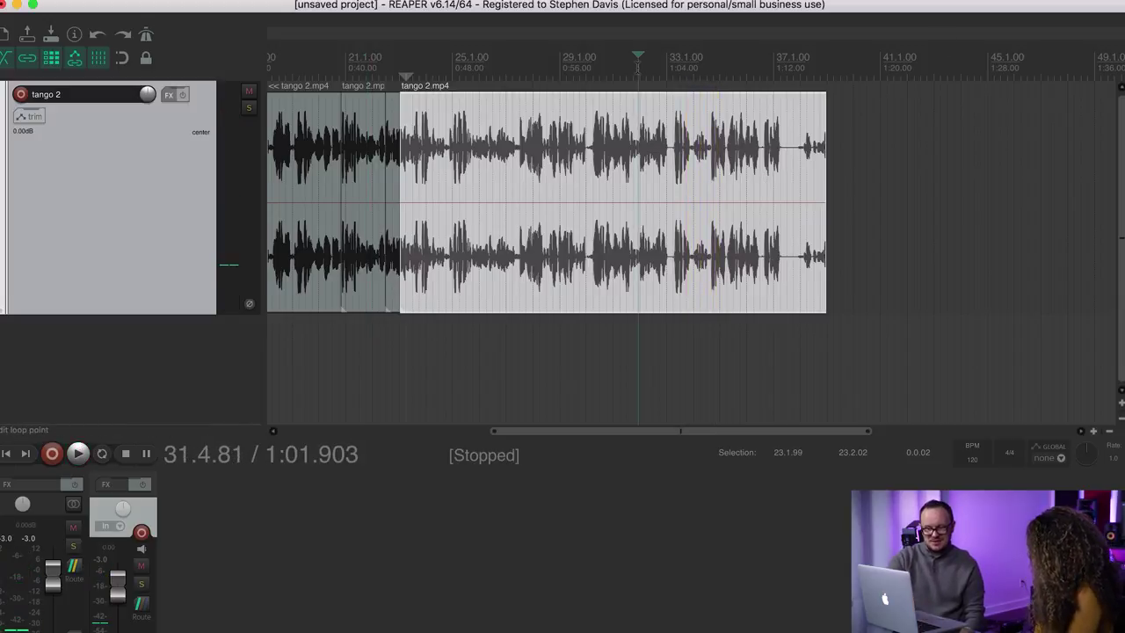
- Replay the recording from 0:56.074 past 1:06, and again from 1:00.235, to find where the unwanted passage begins
scroll(637, 65, "up", 6)
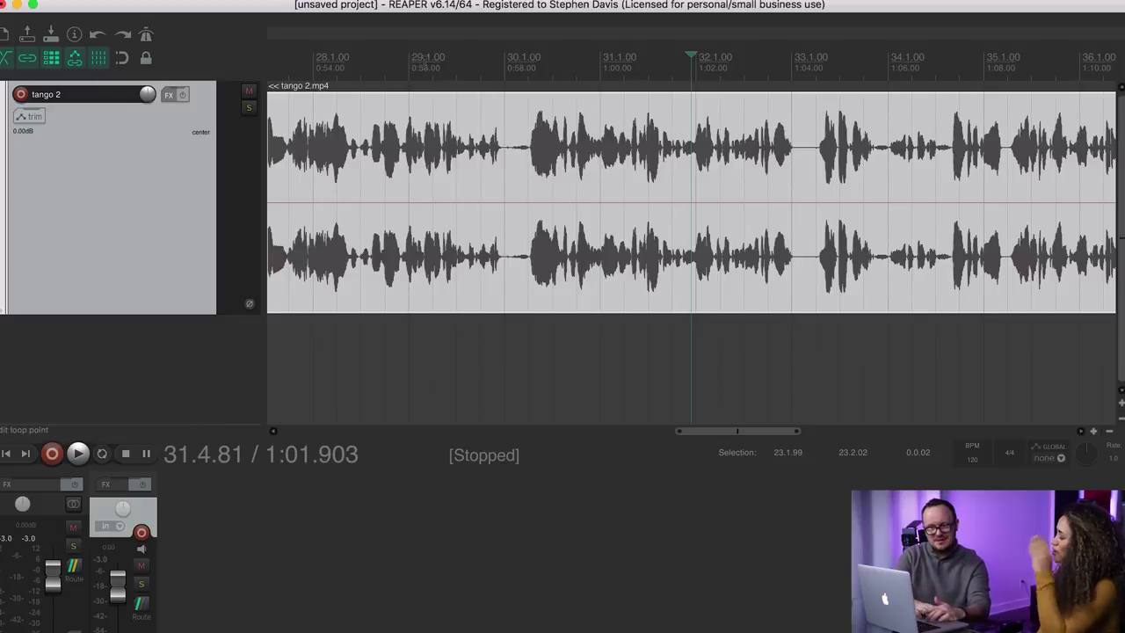
left_click(411, 58)
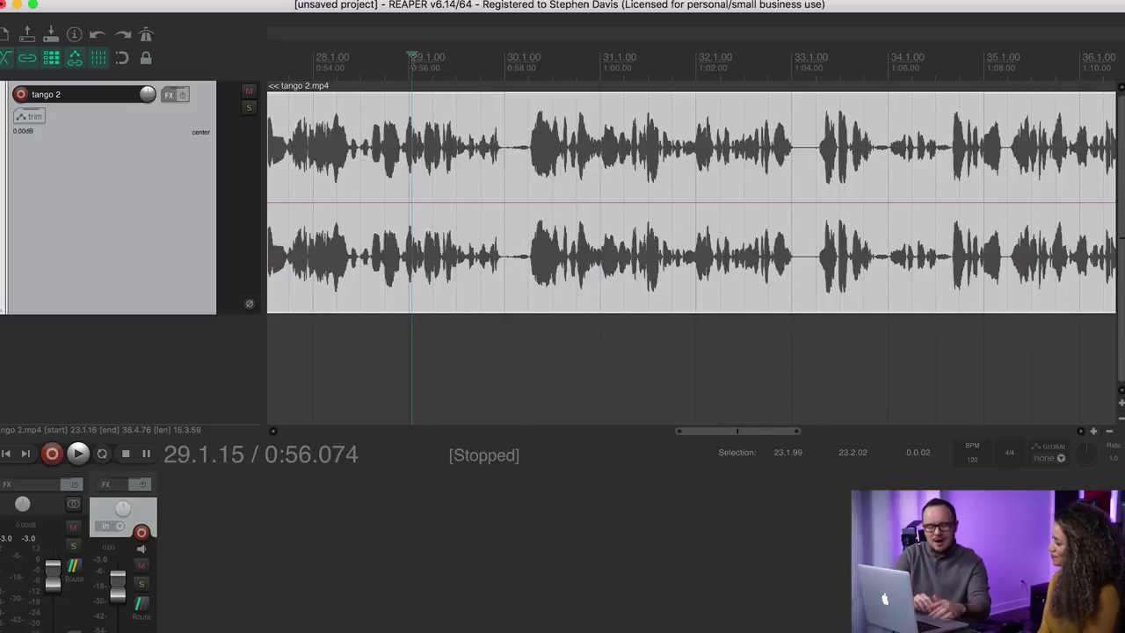
key("space")
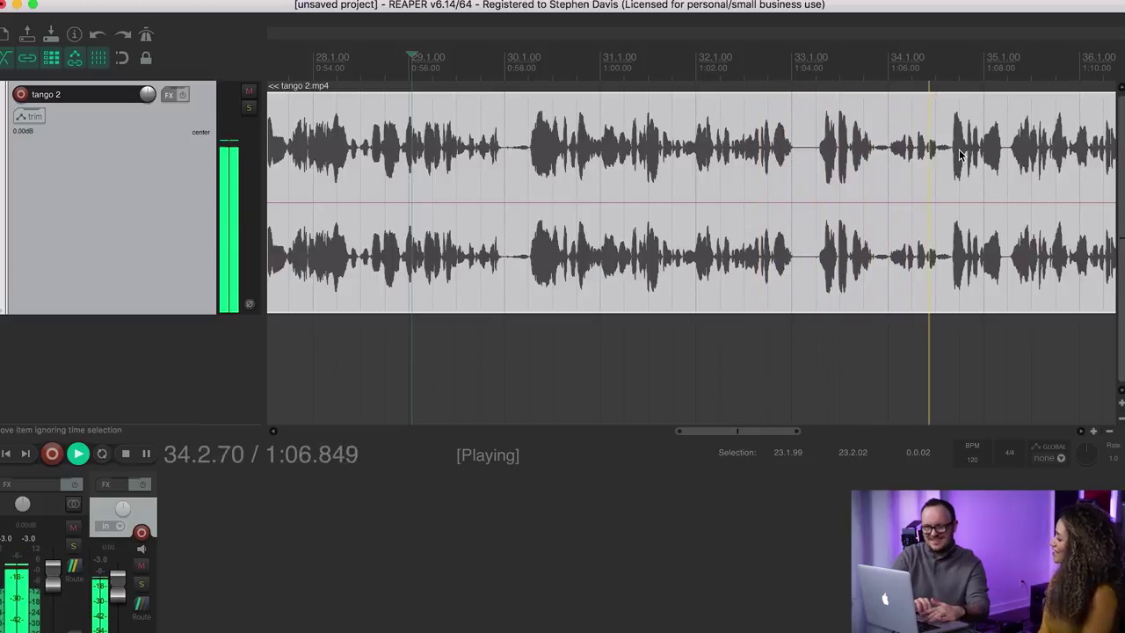
key("space")
left_click(613, 79)
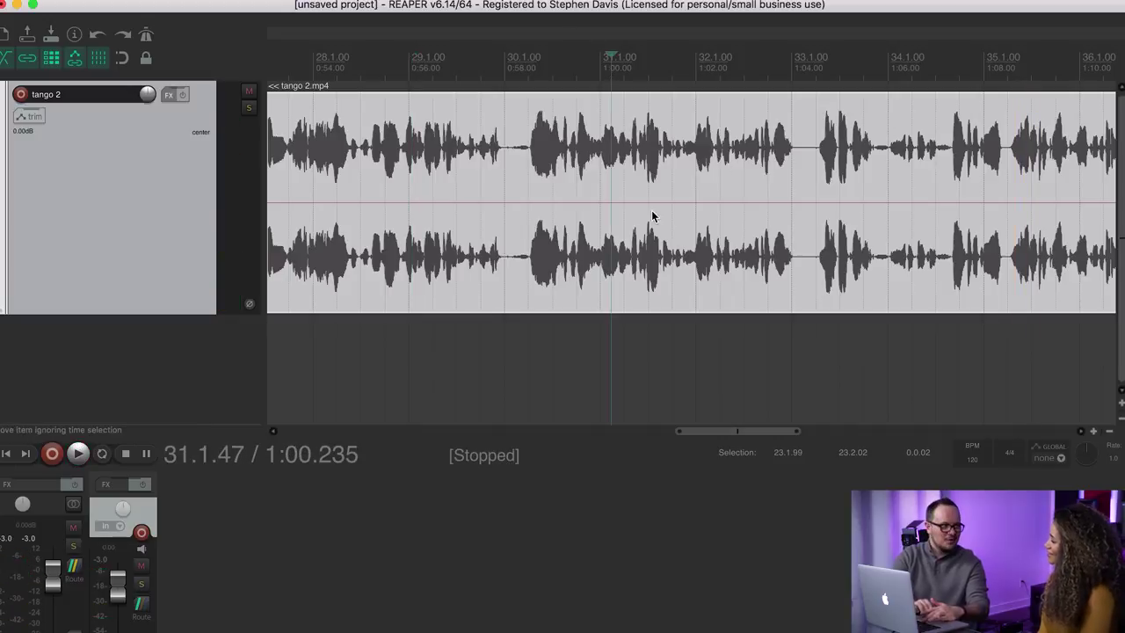
key("space")
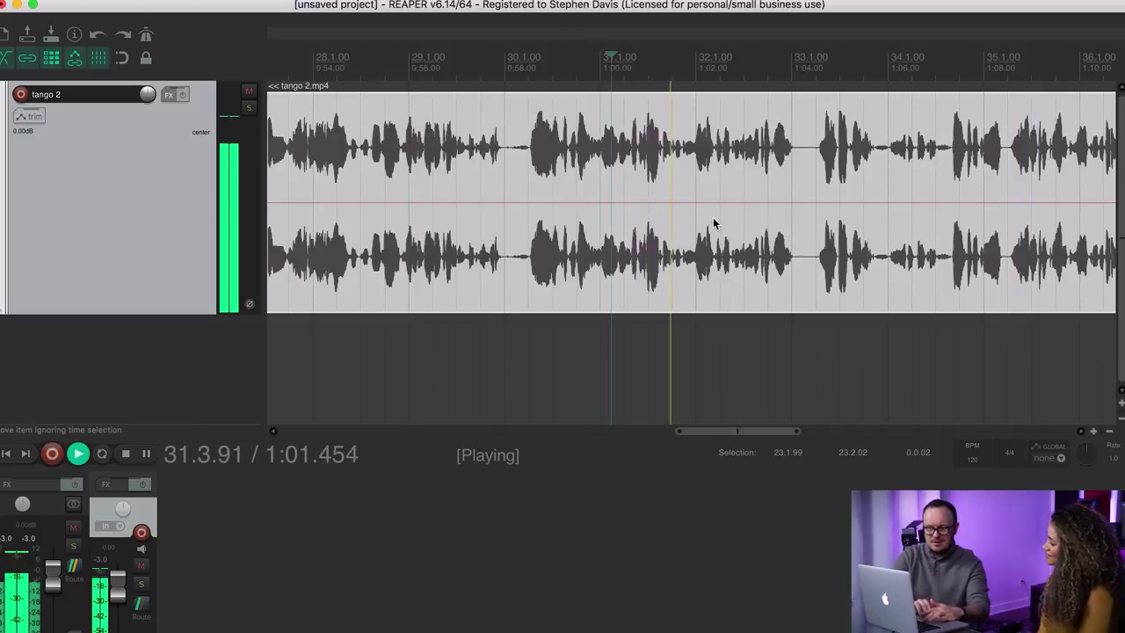
key("space")
left_click(703, 60)
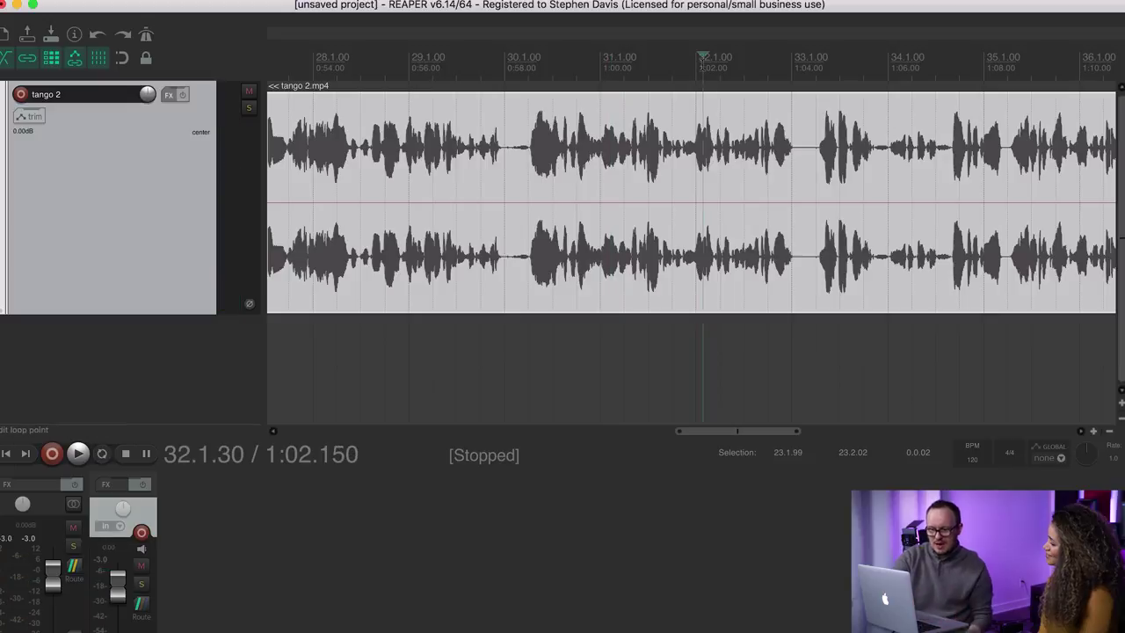
- Play short stretches from 1:00.918 and around 1:02.2 to pinpoint the first cut position
scroll(703, 61, "up", 6)
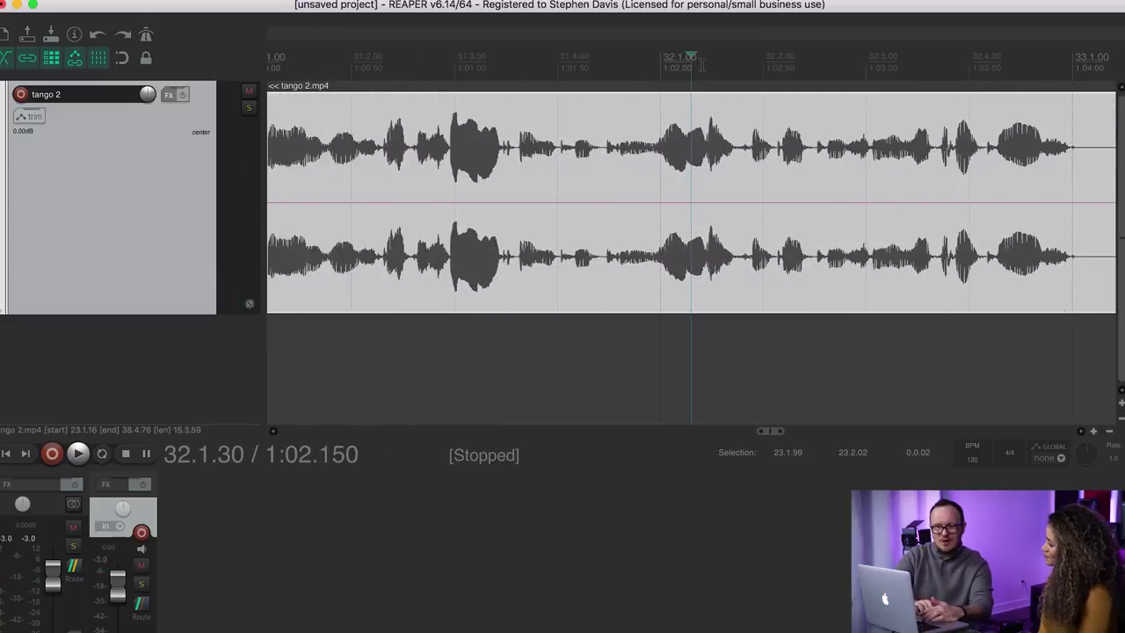
left_click(437, 60)
key("space")
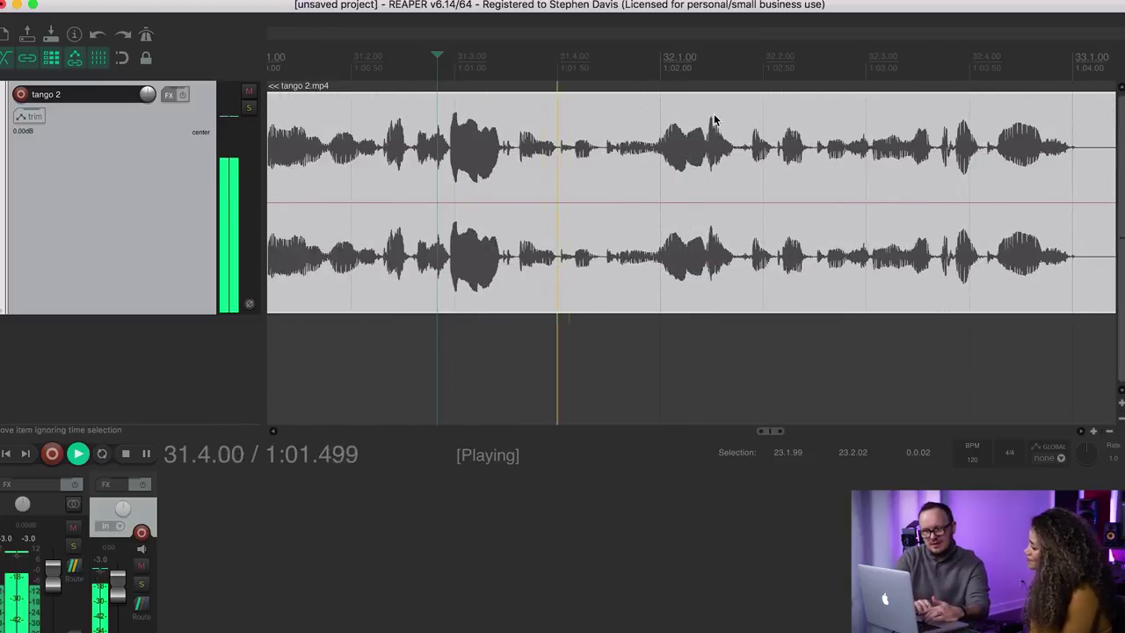
key("space")
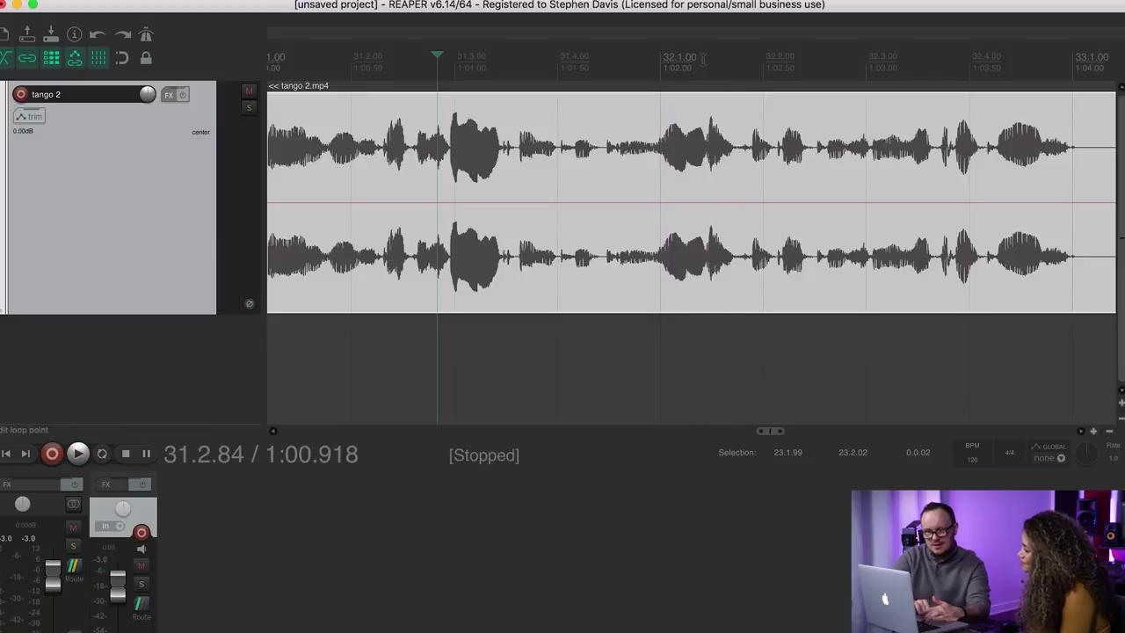
left_click(702, 59)
key("space")
key("space")
key("space")
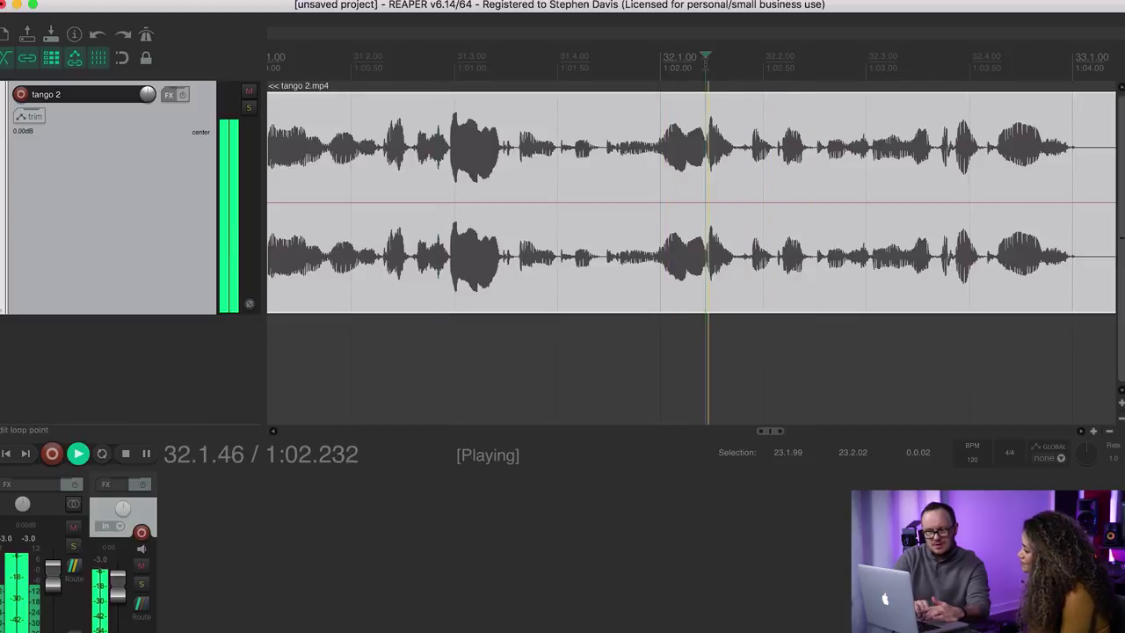
key("space")
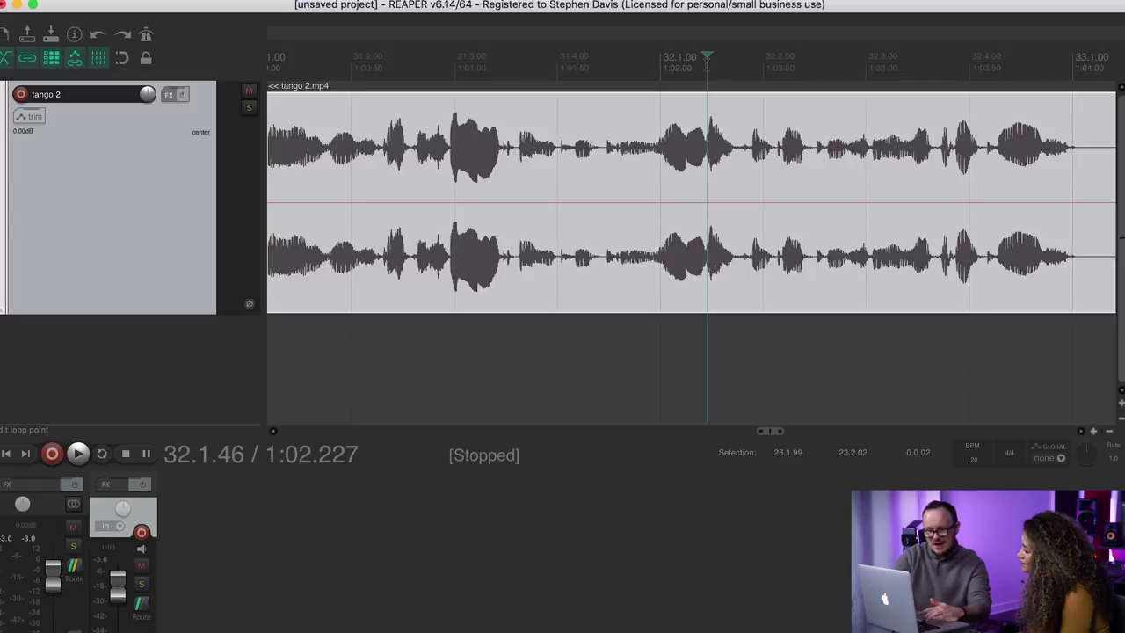
- Split the clip at 1:02.222, in the low point between the two words
scroll(705, 65, "up", 8)
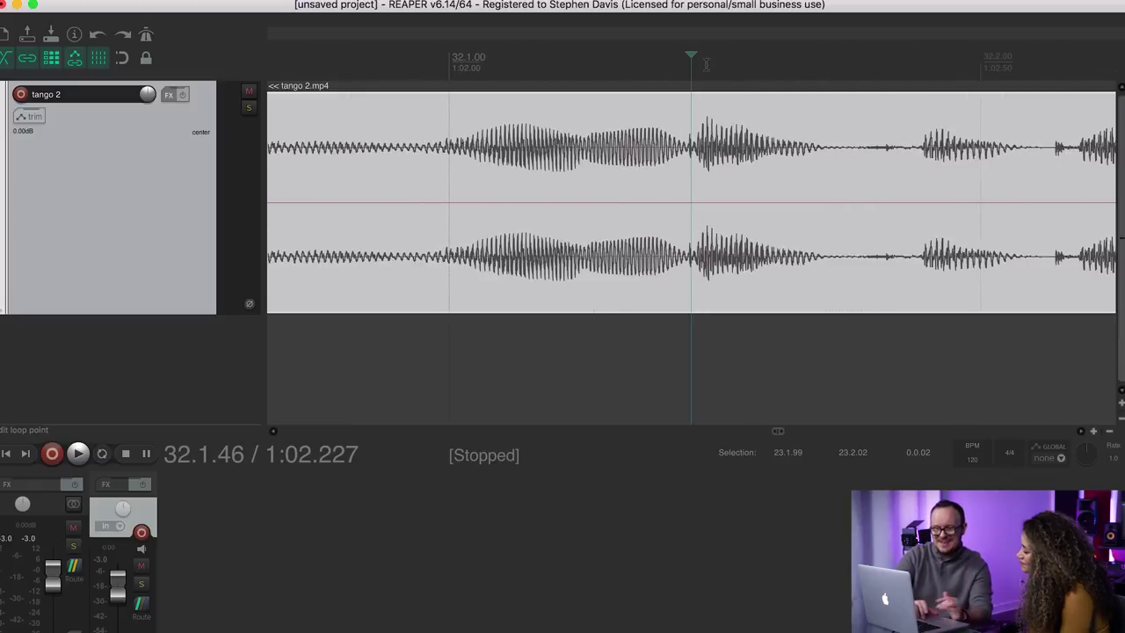
left_click(686, 132)
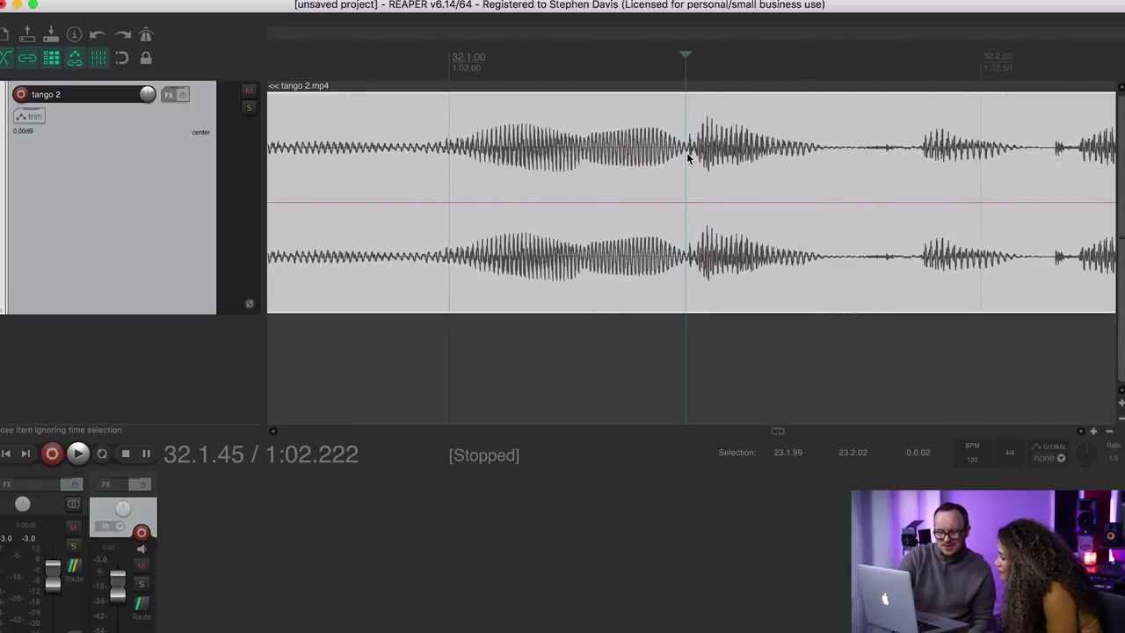
key("s")
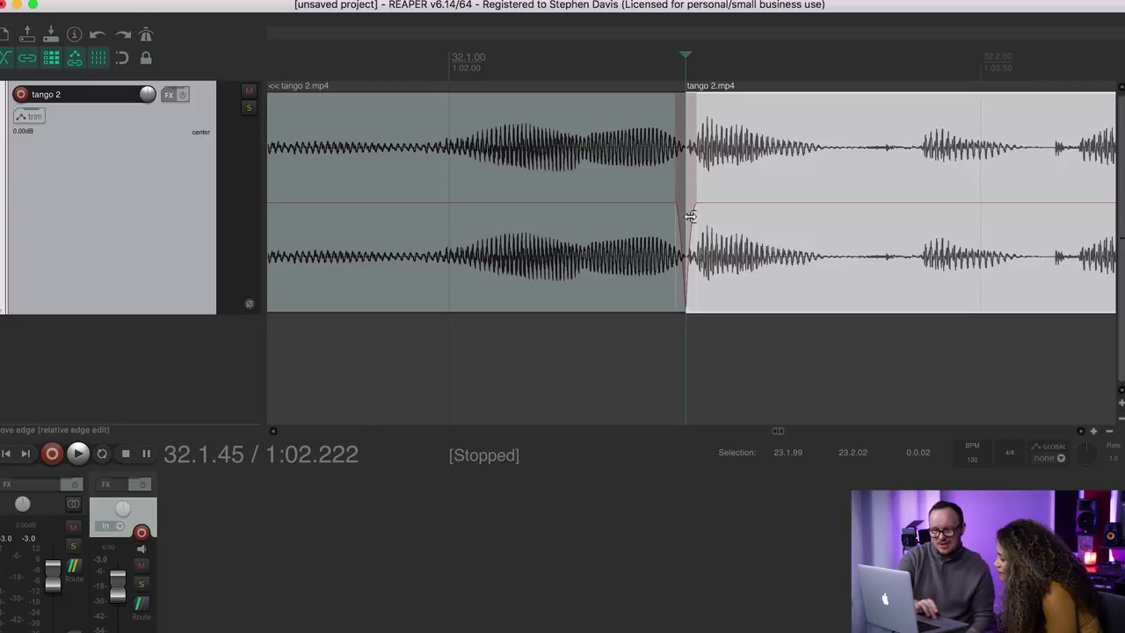
- Play from about 1:04.6 to find the end of the unwanted passage and split the clip at 1:07.367, just before the next word
scroll(711, 220, "down", 8)
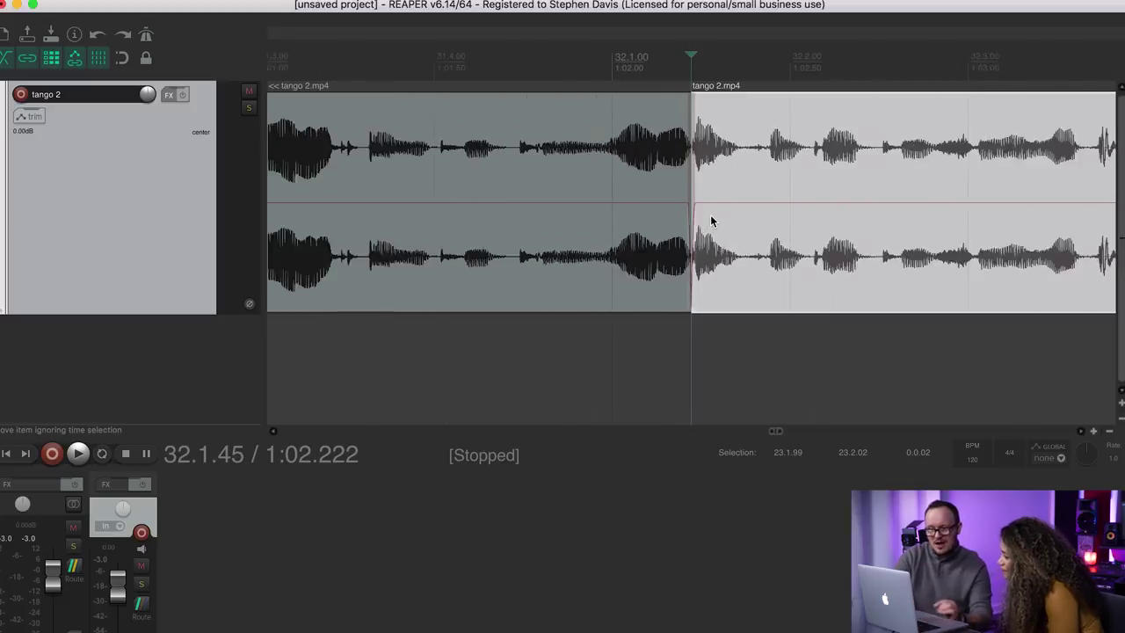
scroll(711, 221, "down", 4)
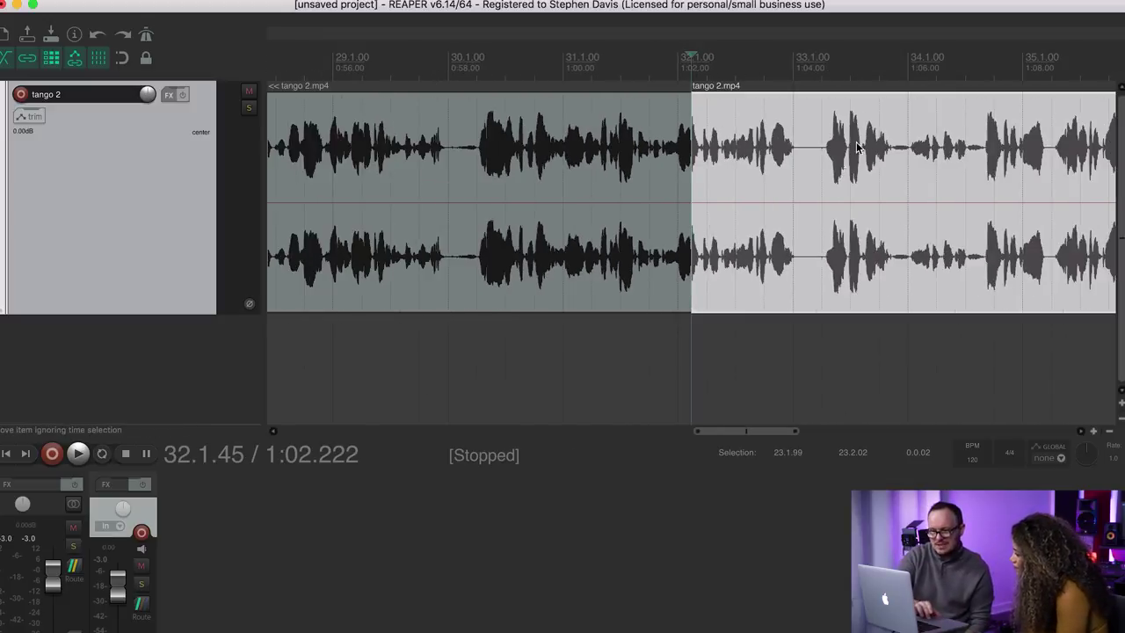
left_click(826, 69)
key("space")
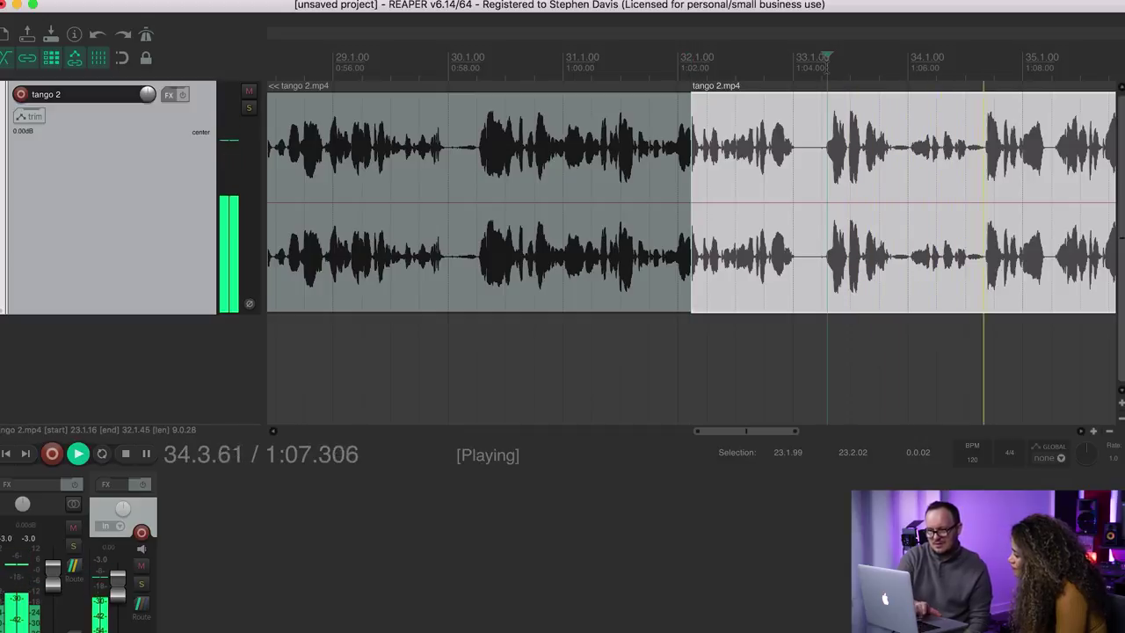
key("space")
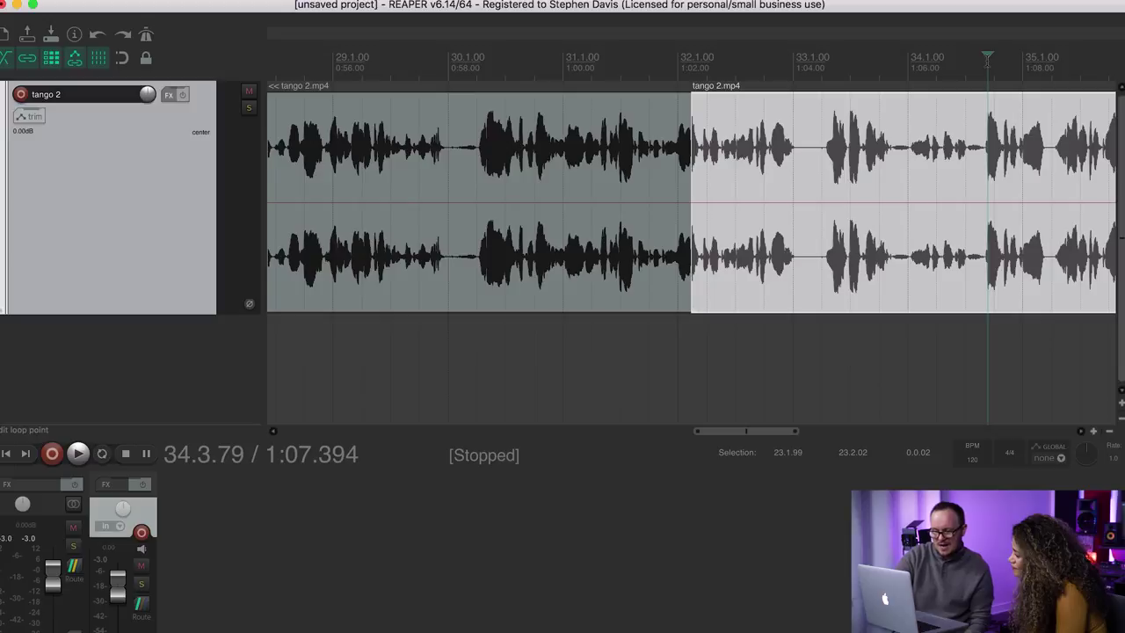
scroll(987, 60, "up", 10)
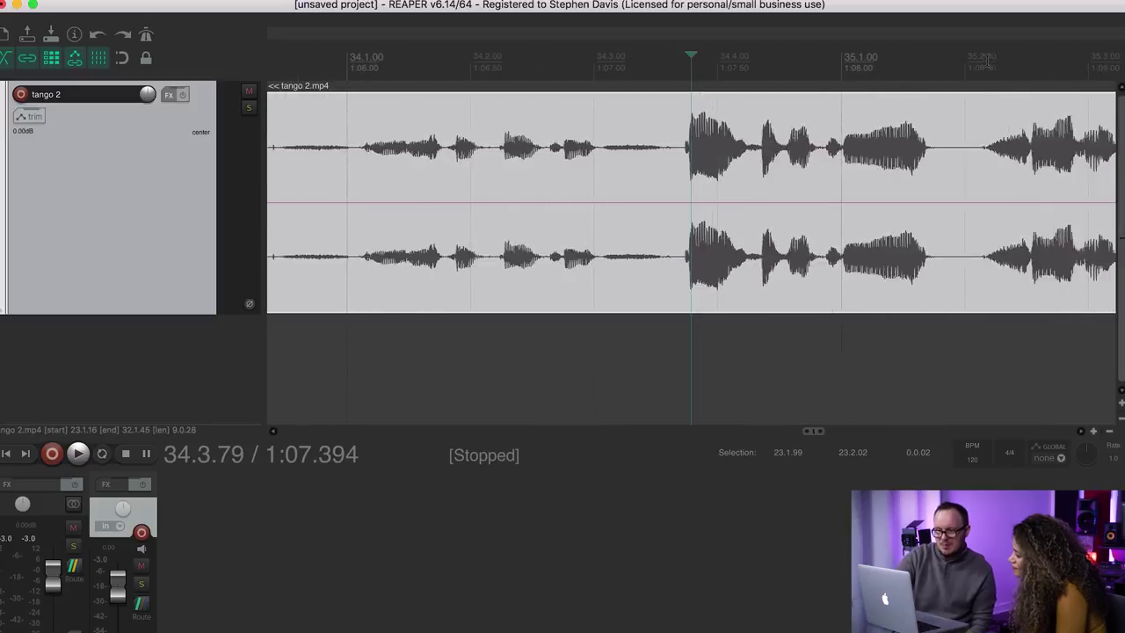
scroll(987, 59, "up", 3)
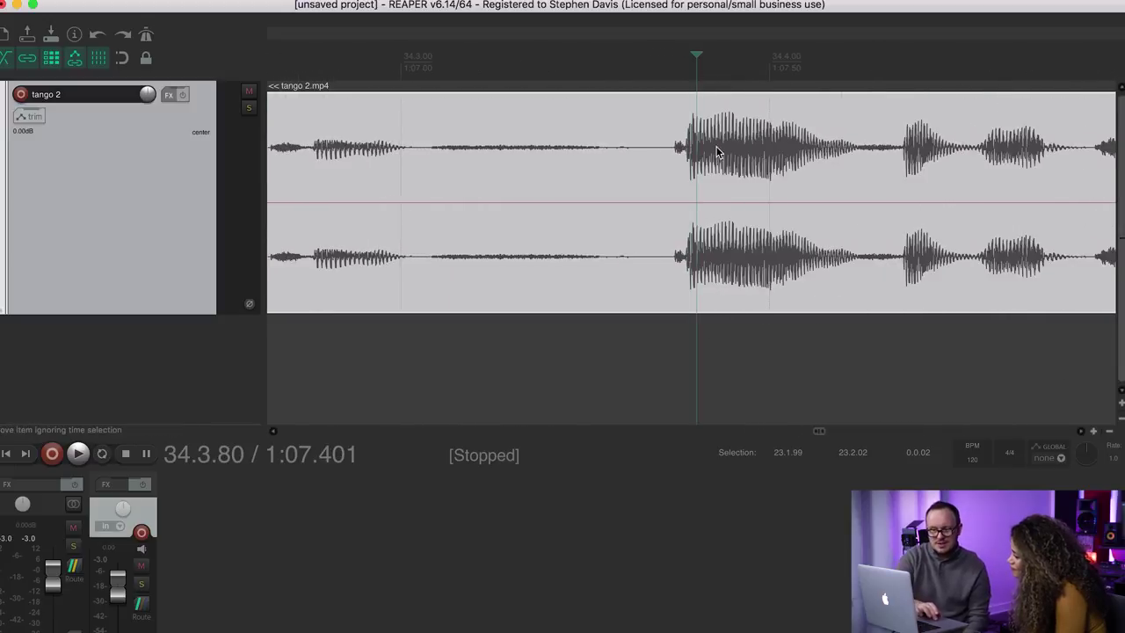
left_click(676, 57)
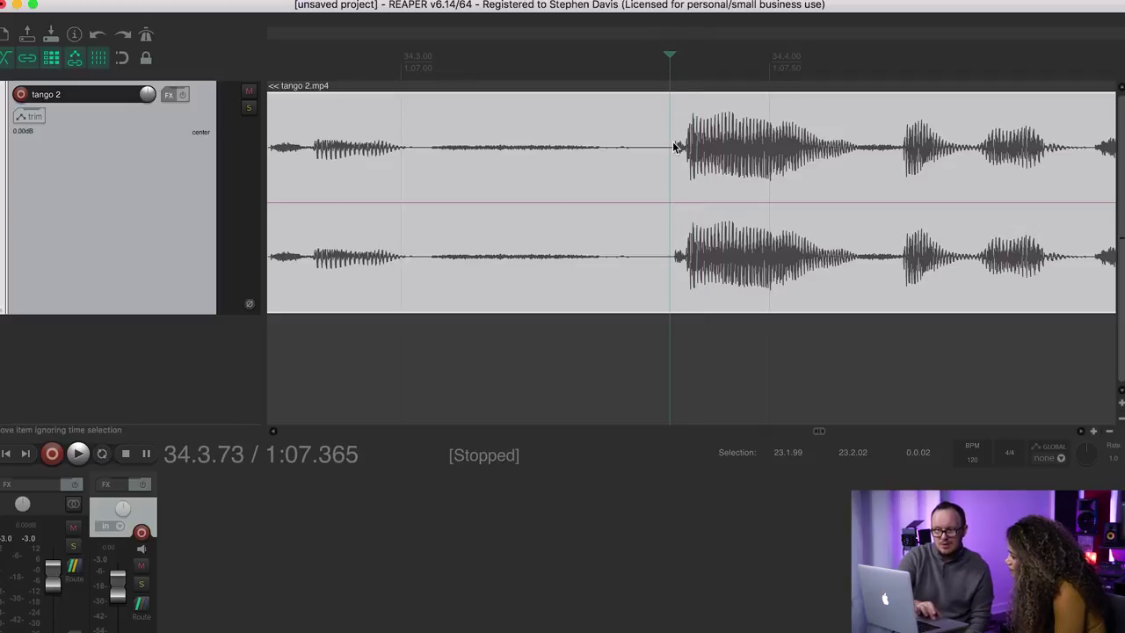
left_click_drag(669, 55, 672, 54)
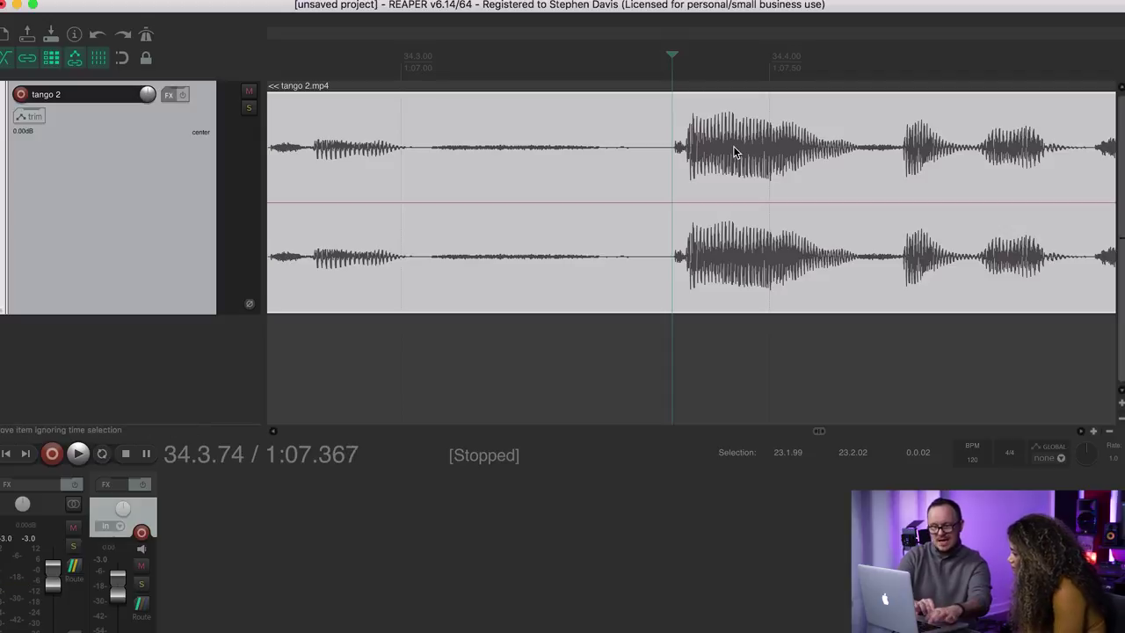
key("s")
- Ripple-delete the isolated piece between 1:02.222 and 1:07.367
scroll(732, 146, "down", 5)
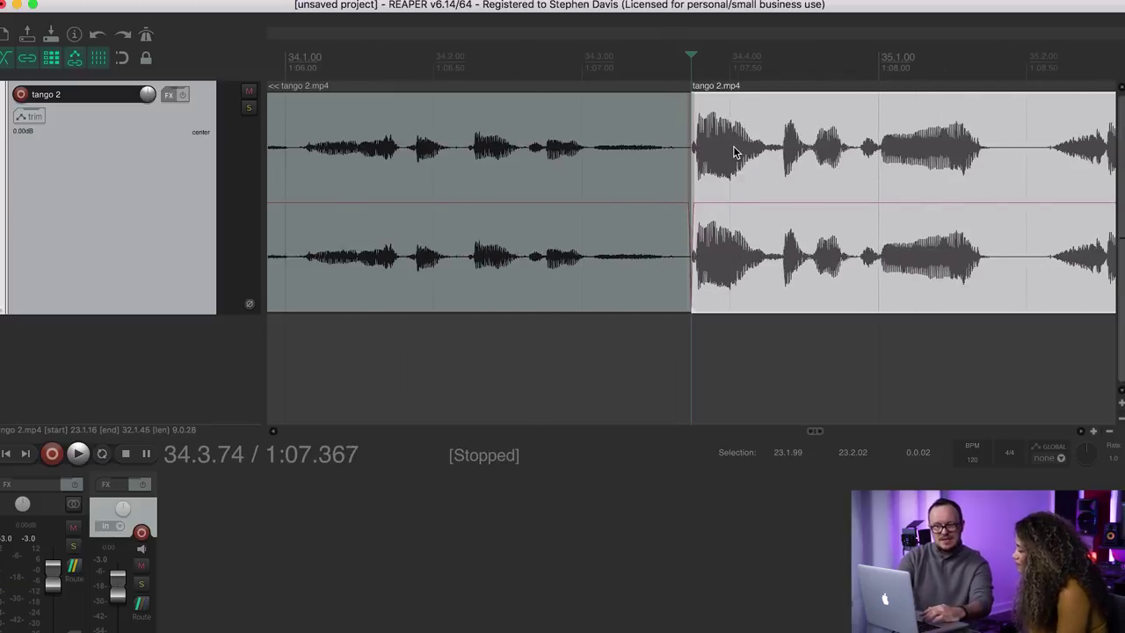
scroll(735, 151, "down", 4)
left_click(528, 228)
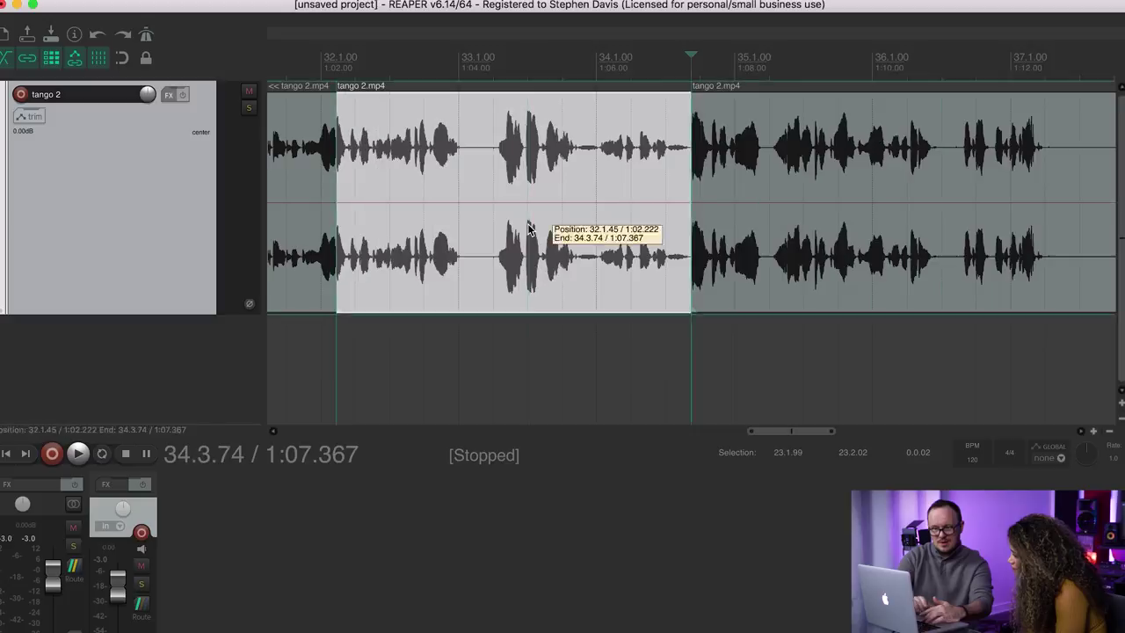
key("Delete")
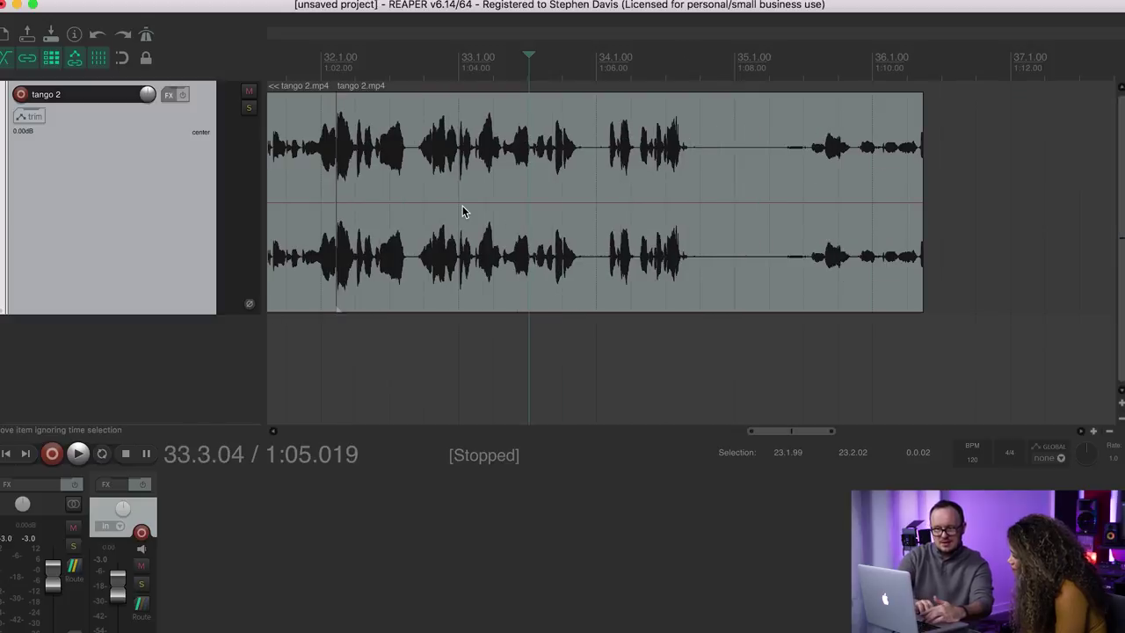
- Play from 1:00.405 to past 1:06 to check the new join at 1:02.222
scroll(462, 205, "left", 5)
scroll(462, 209, "down", 1)
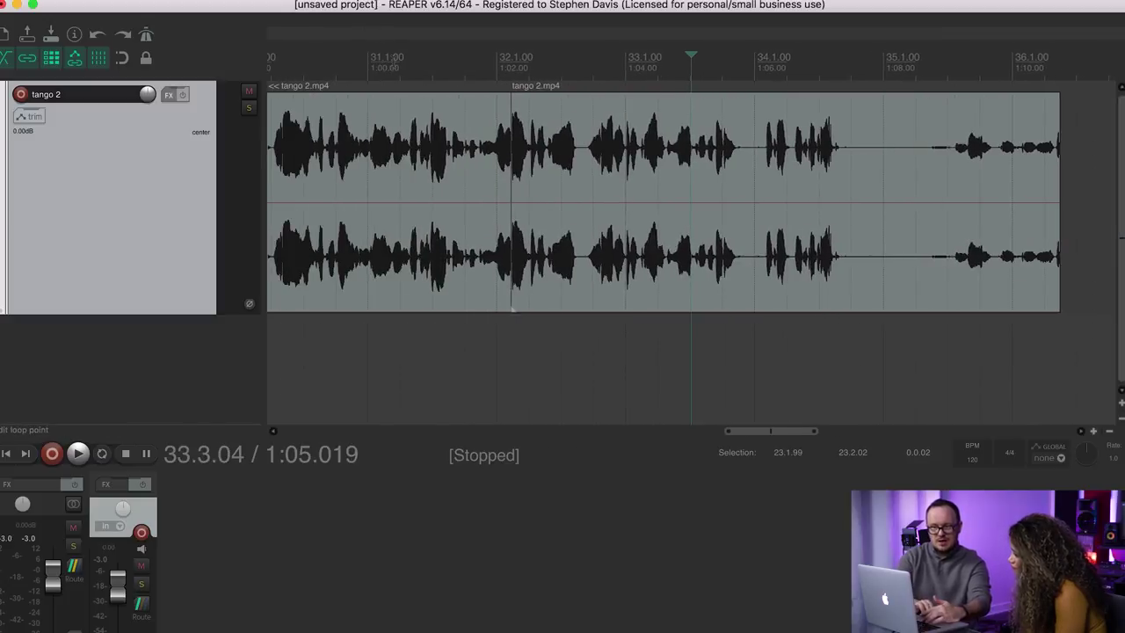
left_click(393, 56)
key("space")
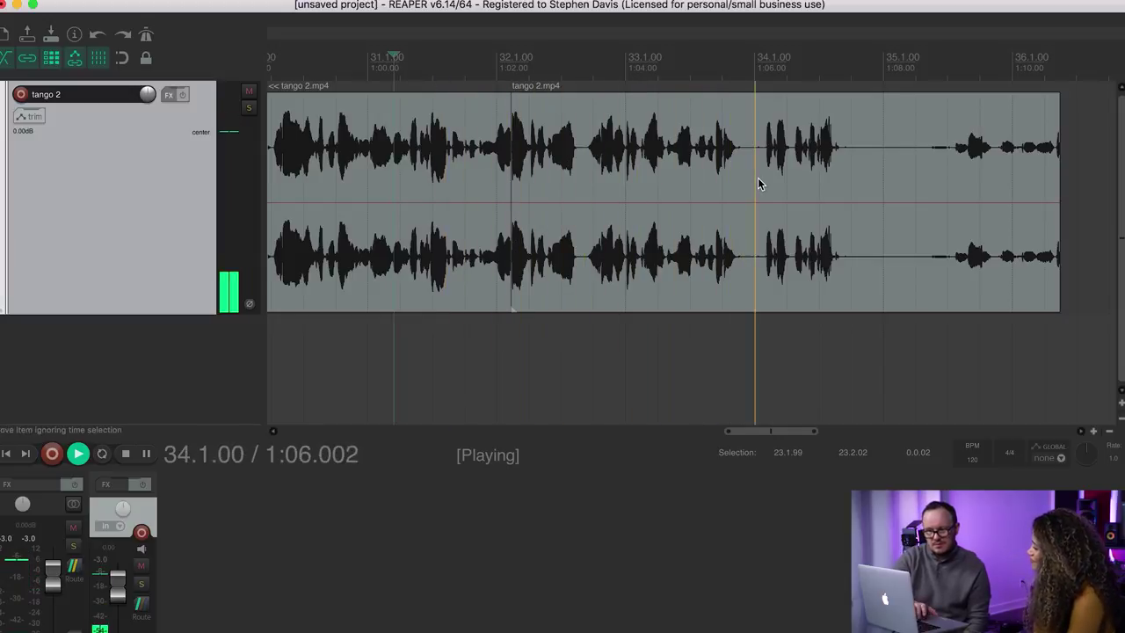
key("space")
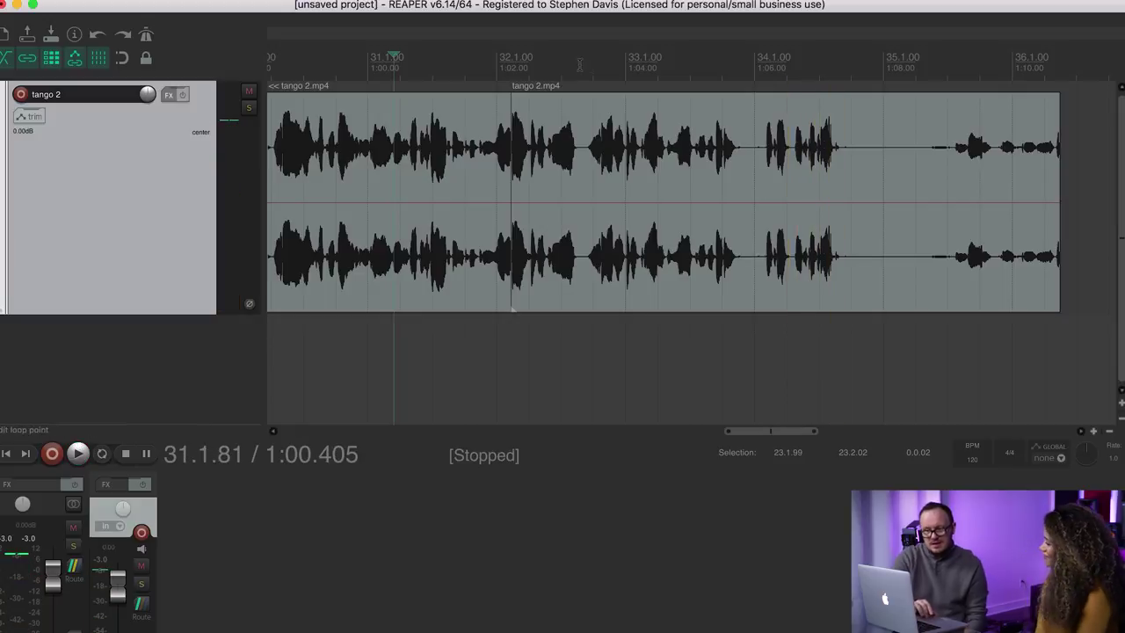
- Trim the end of the last clip back to about 1:07.5, just after the final words, and add a short fade-out
left_click_drag(1055, 167, 853, 172)
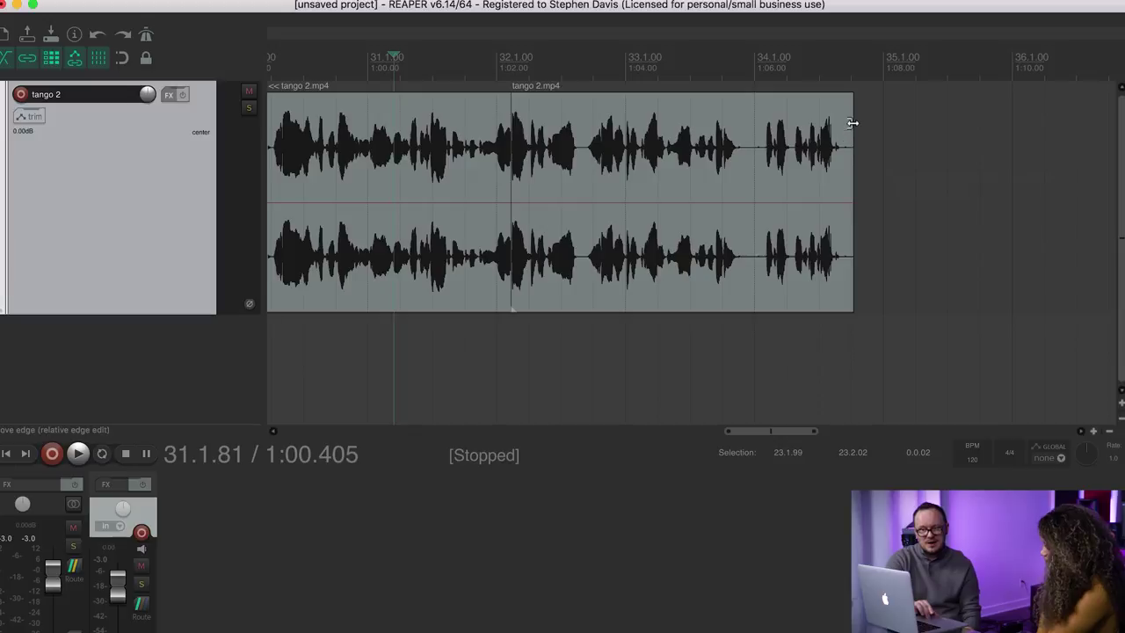
left_click_drag(846, 101, 836, 100)
scroll(839, 106, "down", 6)
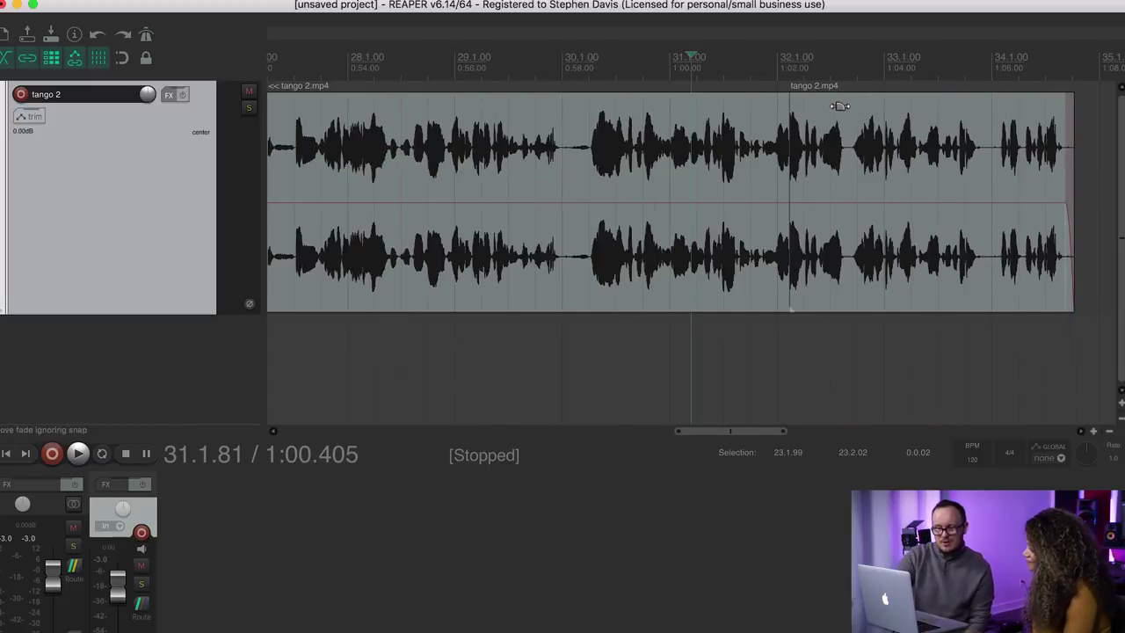
- Move the imported music clip to the very start of the project, on its own track below the podcast
scroll(839, 106, "down", 3)
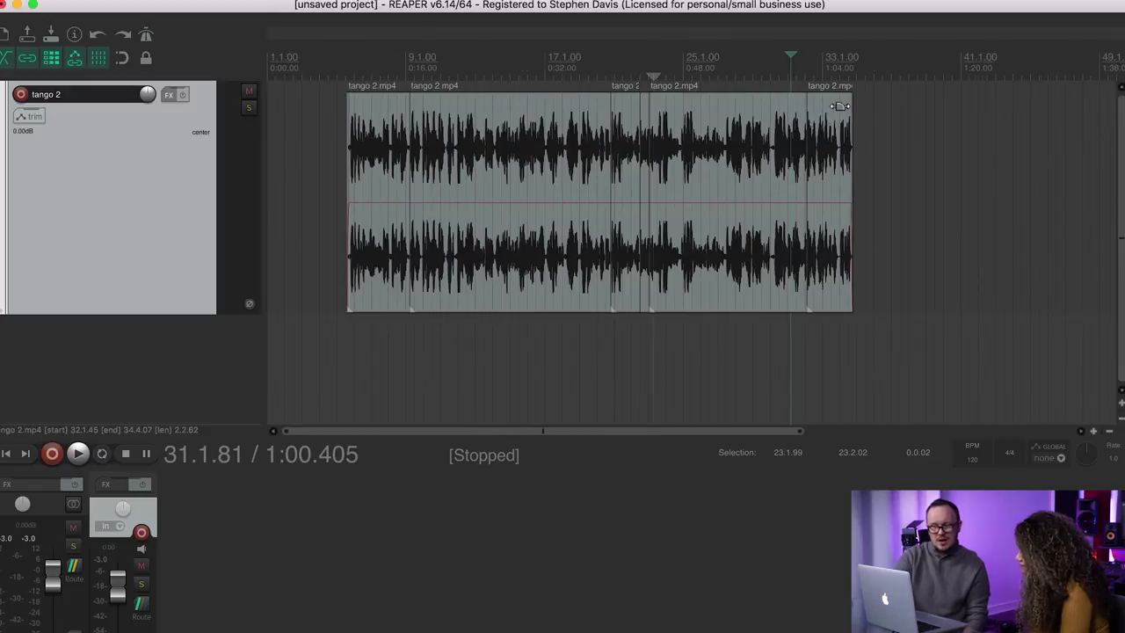
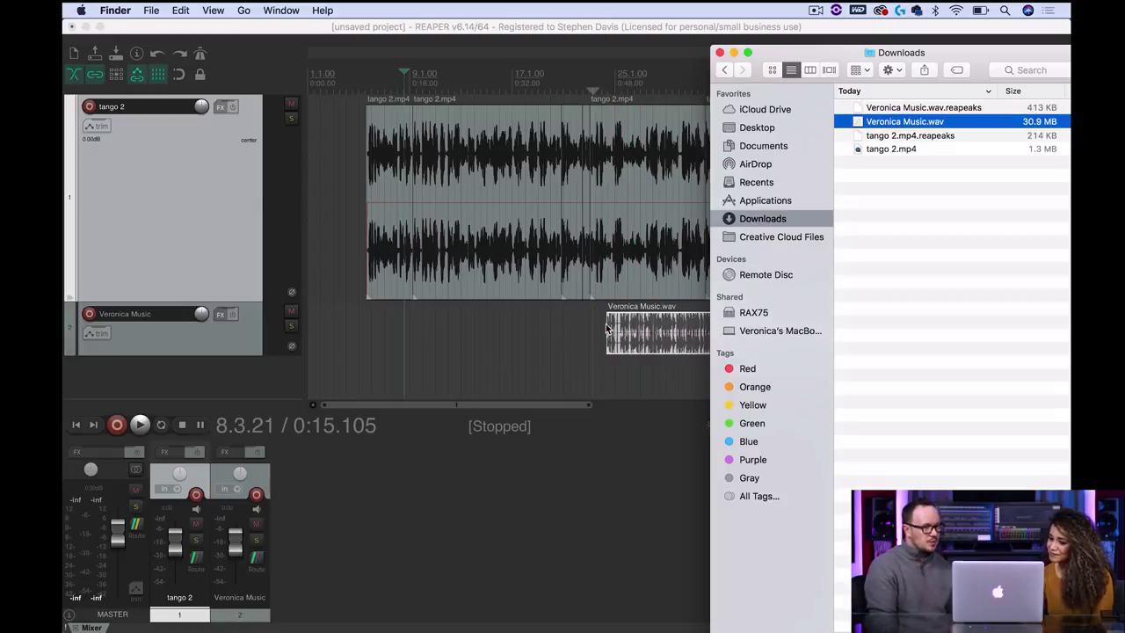
left_click(567, 329)
left_click(567, 328)
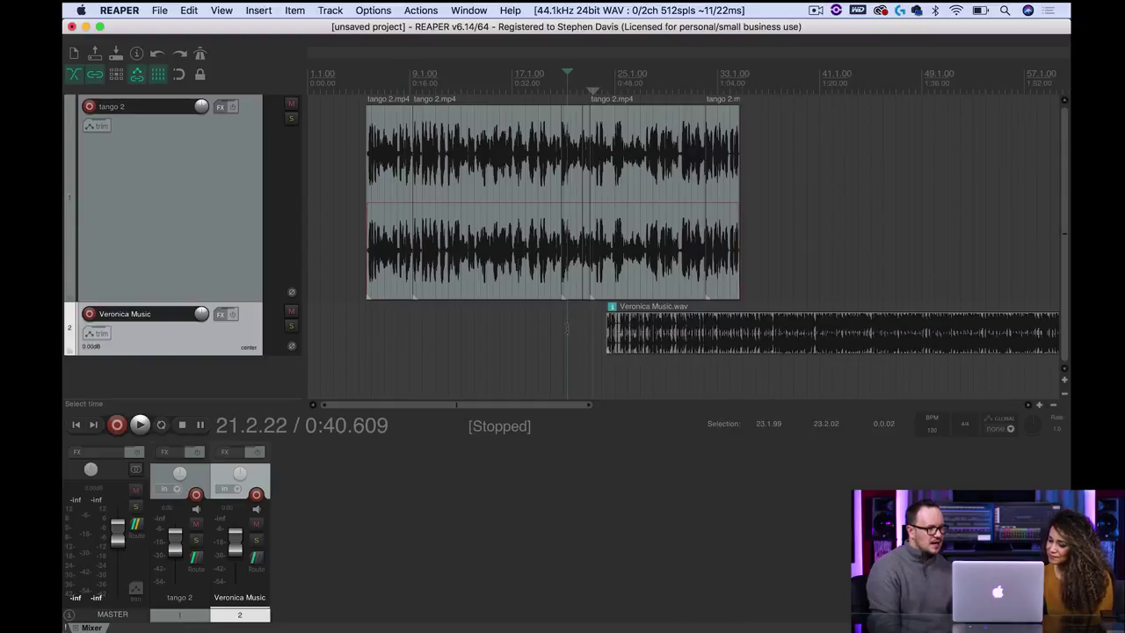
scroll(636, 336, "down", 1)
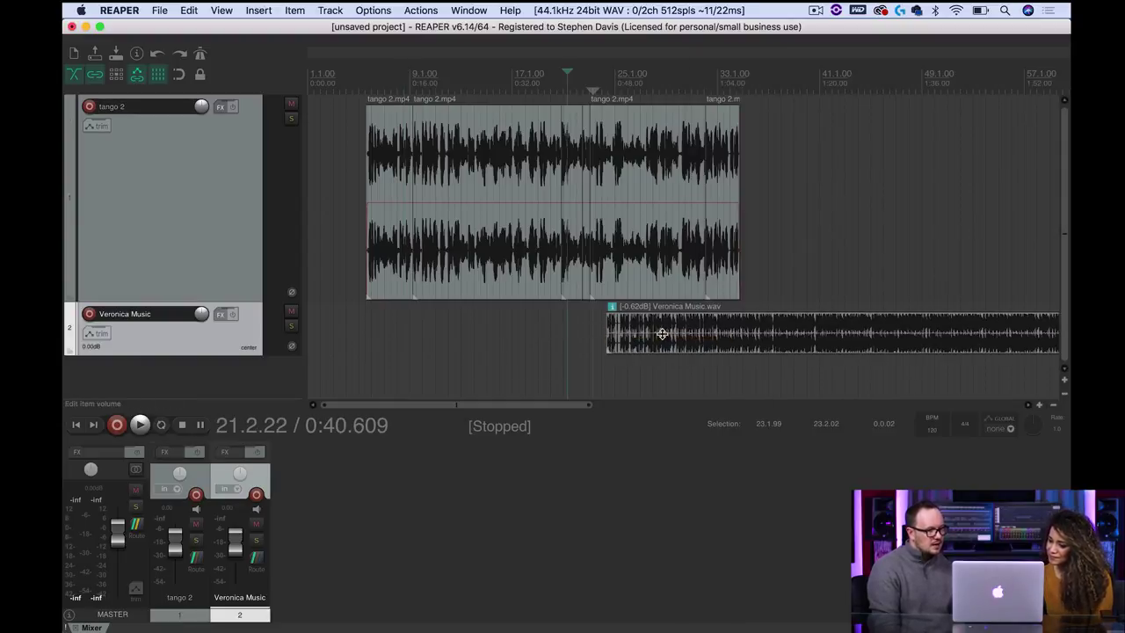
left_click_drag(670, 332, 355, 324)
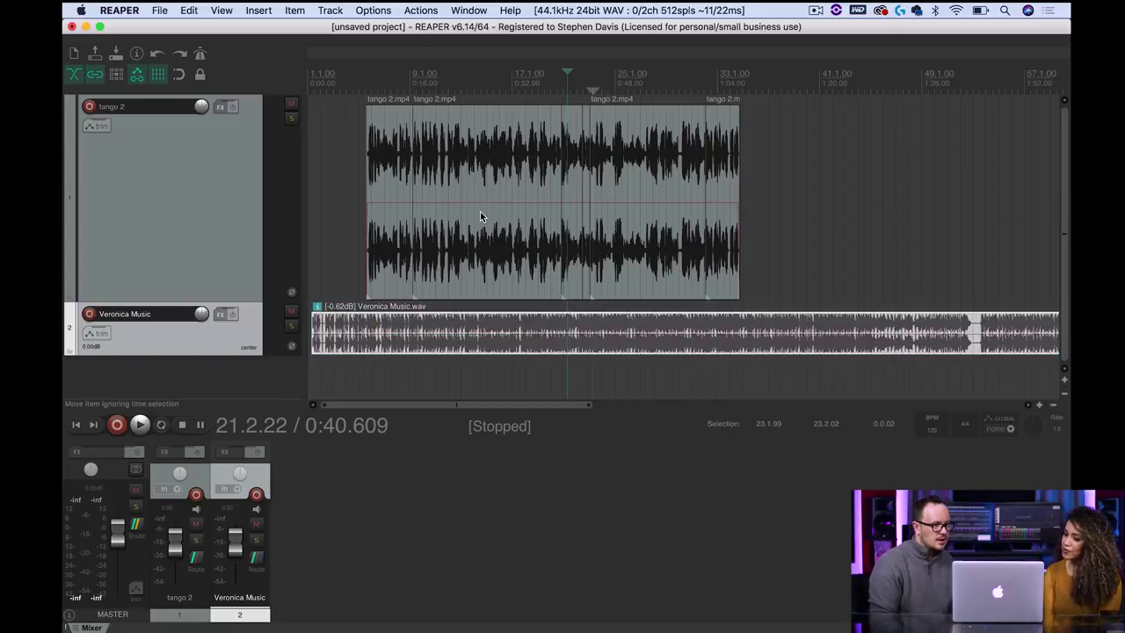
left_click_drag(344, 334, 339, 334)
- Reduce the height of the tango 2 track and make the music track taller, keeping the music clip on its own track
left_click_drag(159, 344, 178, 93)
left_click_drag(210, 143, 204, 178)
left_click_drag(449, 205, 532, 130)
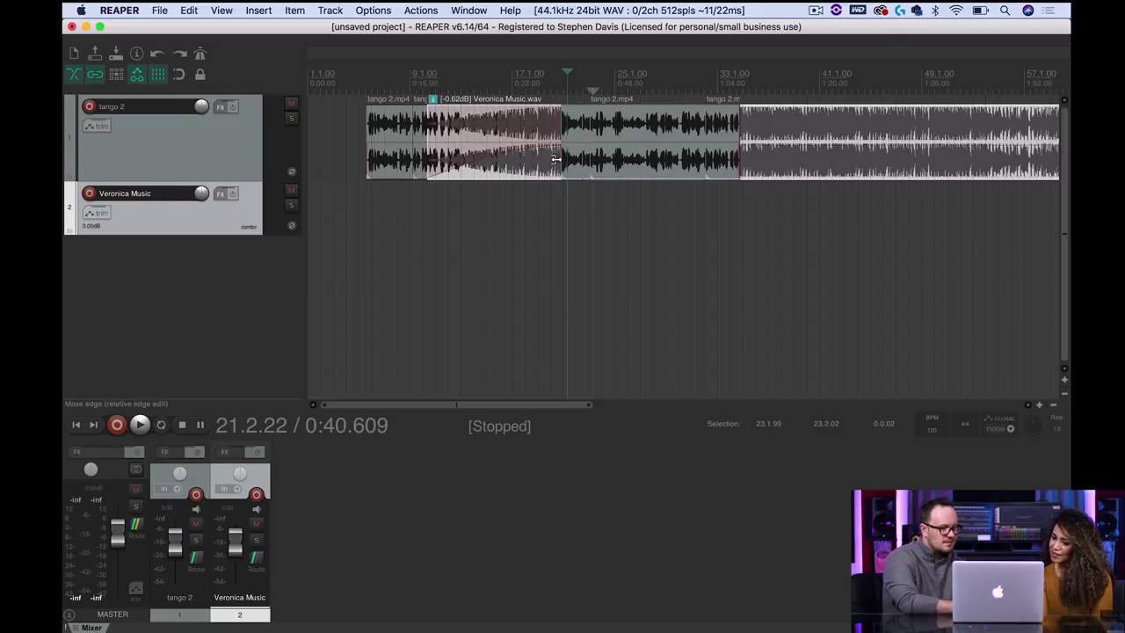
key("ctrl+z")
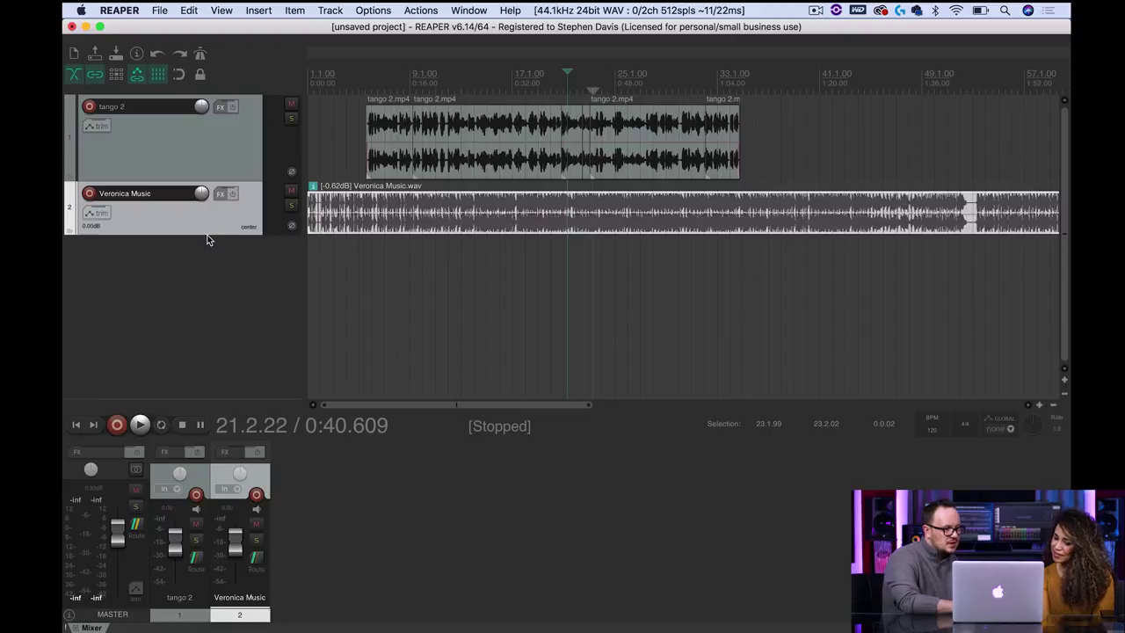
left_click_drag(203, 234, 199, 326)
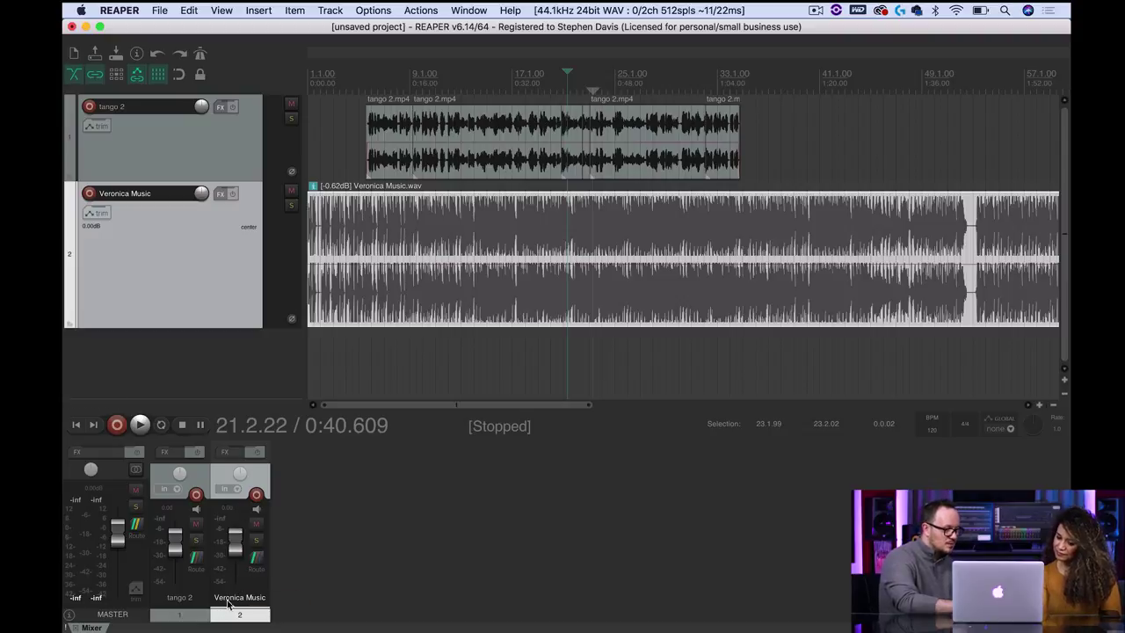
- Lower the music track's volume to about -8.4 dB and play its opening from the project start
left_click_drag(235, 549, 236, 563)
left_click(317, 79)
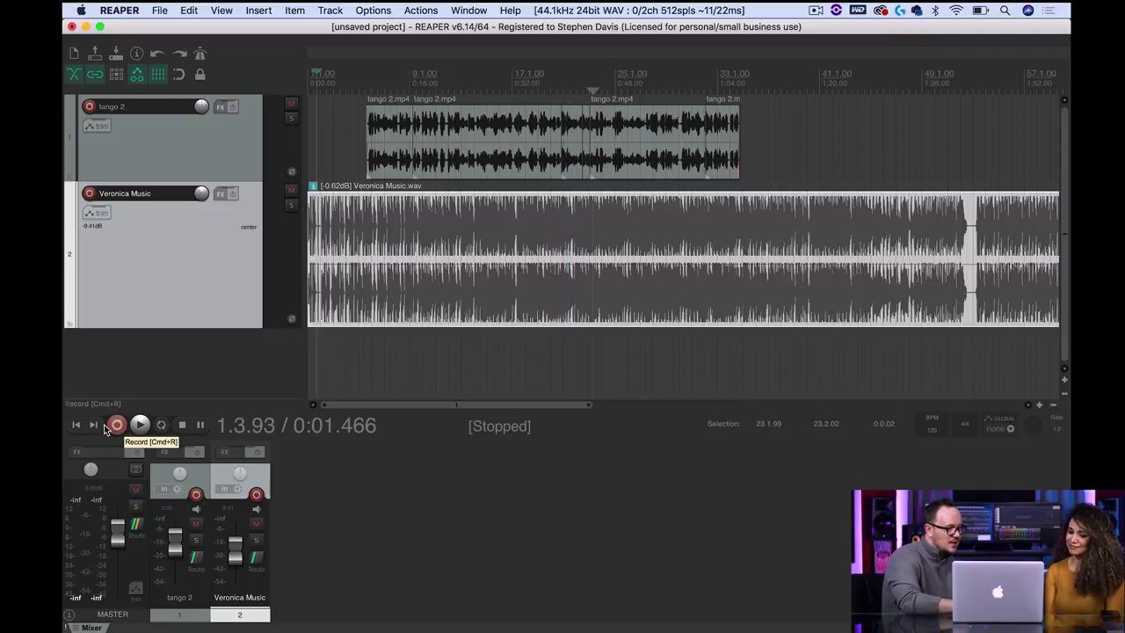
left_click(76, 425)
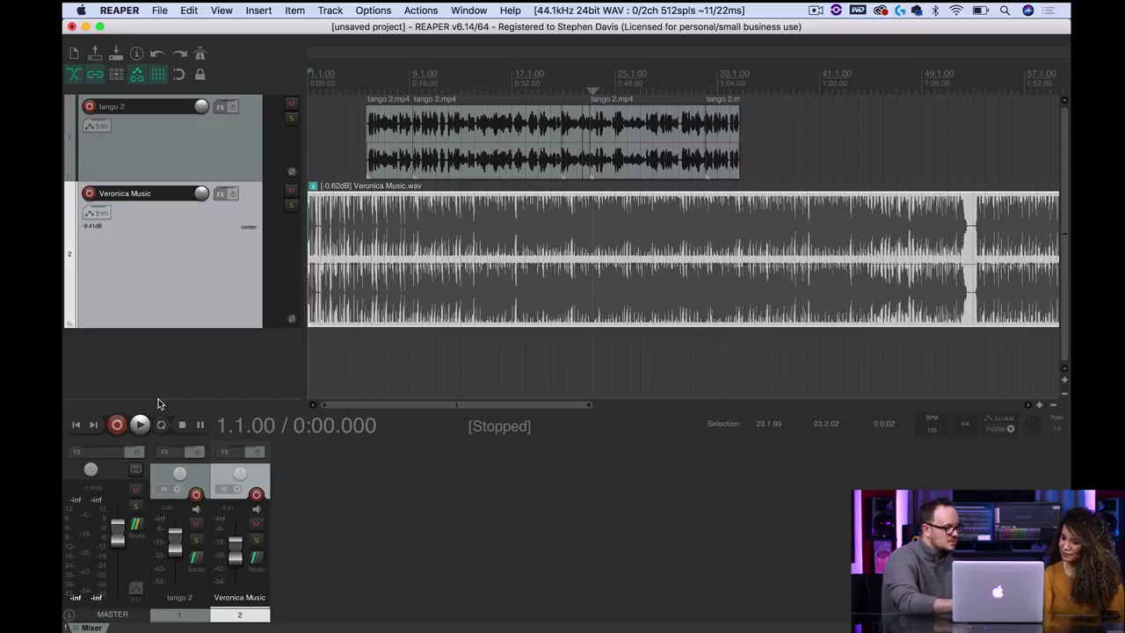
key("space")
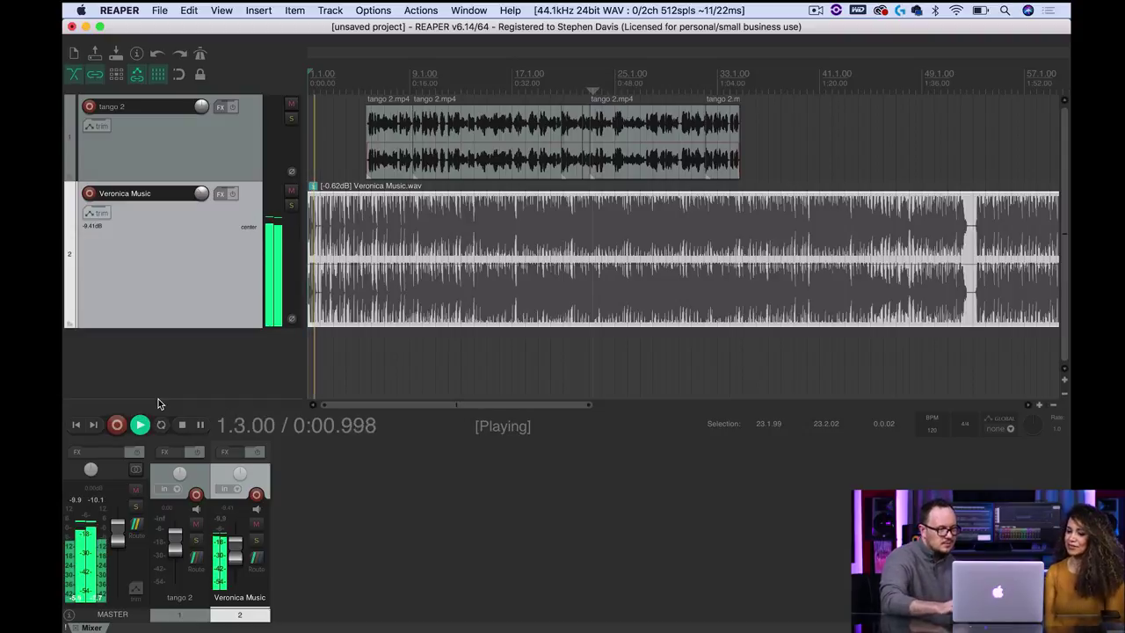
key("XF86AudioRaiseVolume")
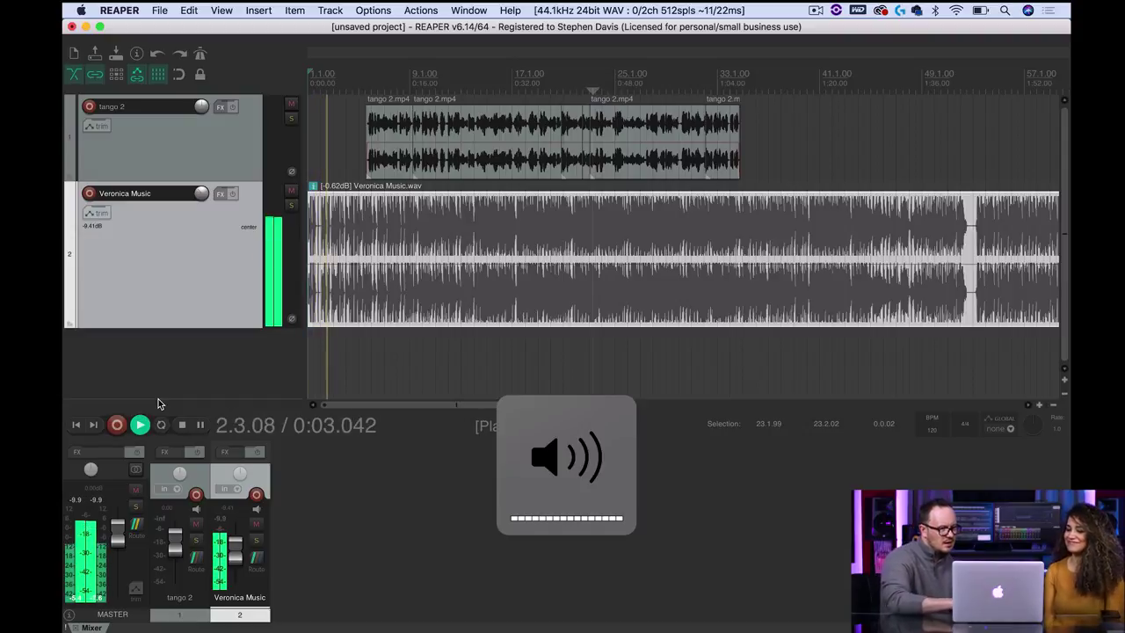
key("space")
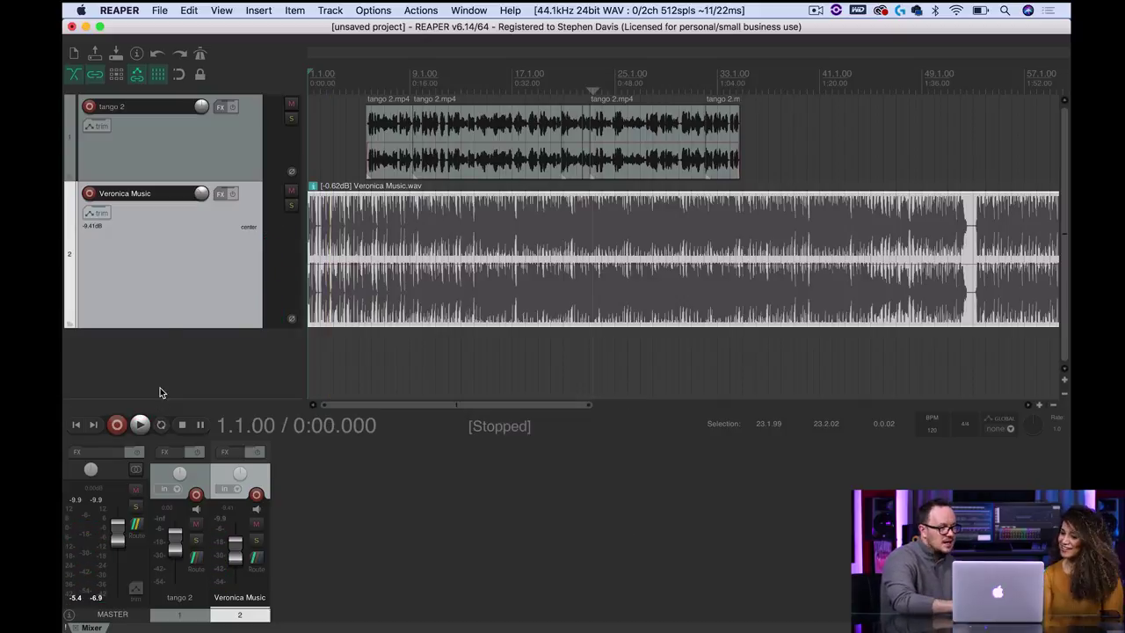
- With ripple editing on, shift the podcast clips earlier so the first one starts at about 0:03.1 over the music
left_click(327, 74)
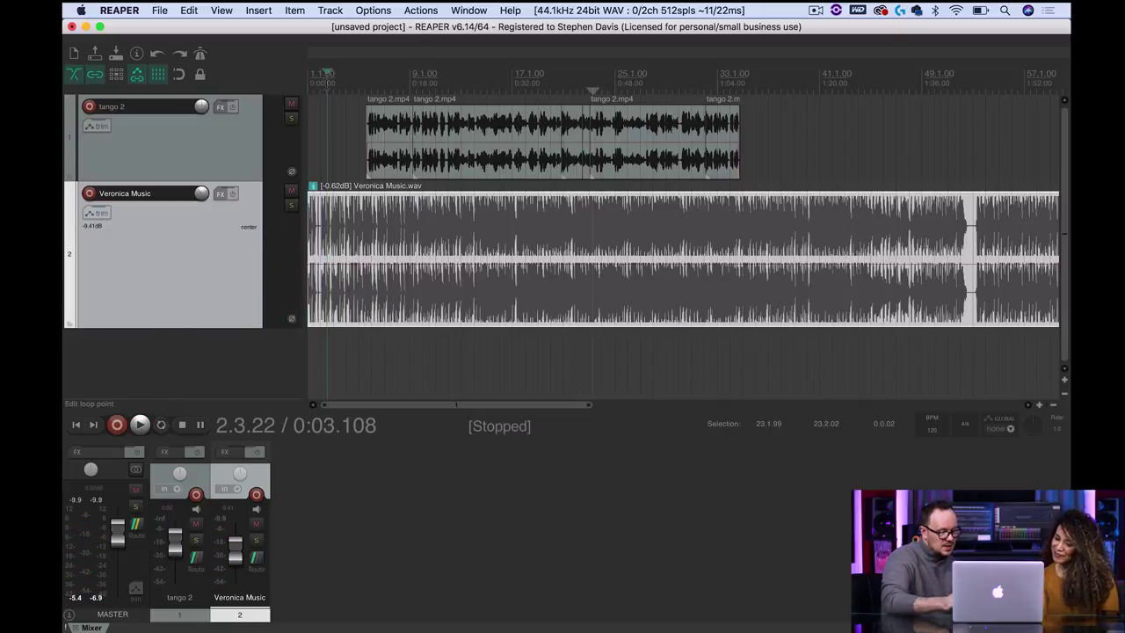
scroll(549, 158, "up", 6)
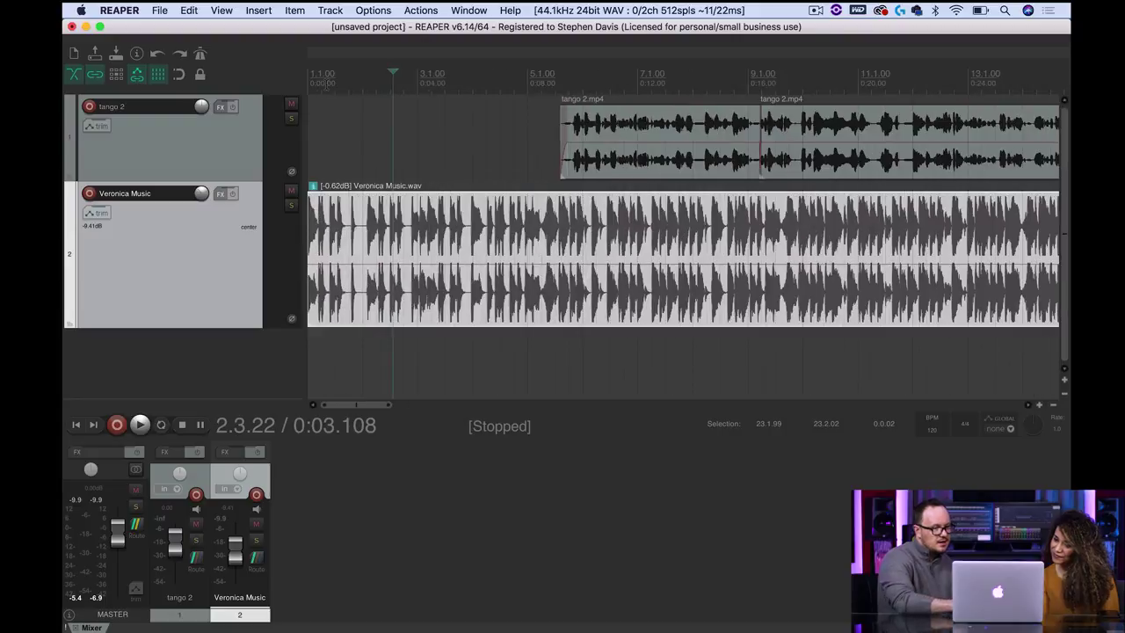
left_click(548, 158)
left_click_drag(581, 168, 420, 175)
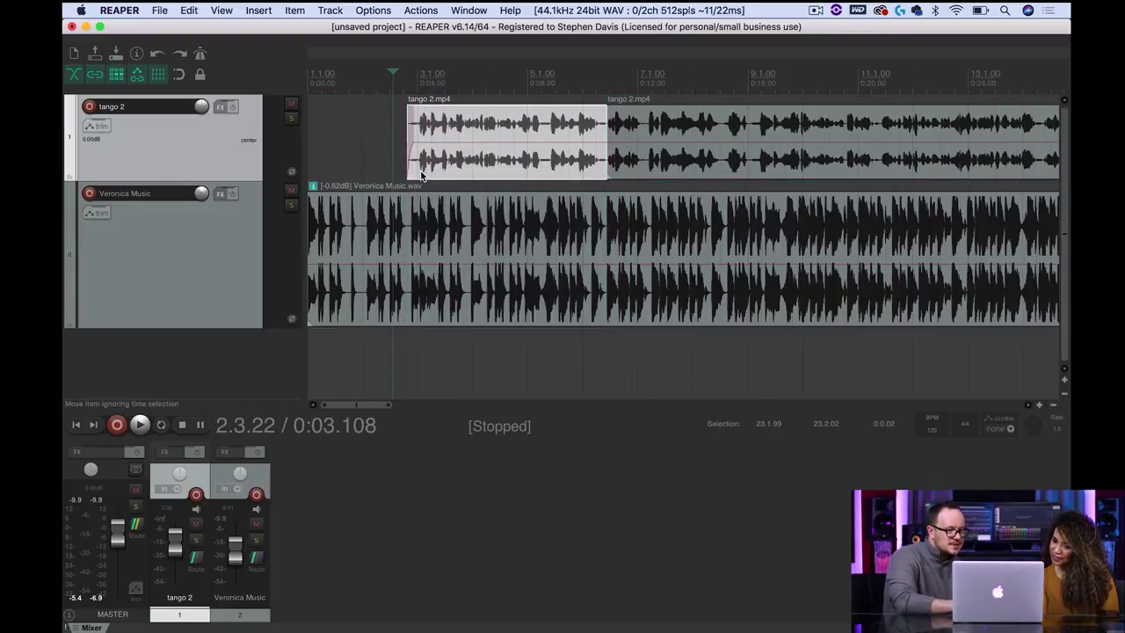
scroll(421, 130, "up", 3)
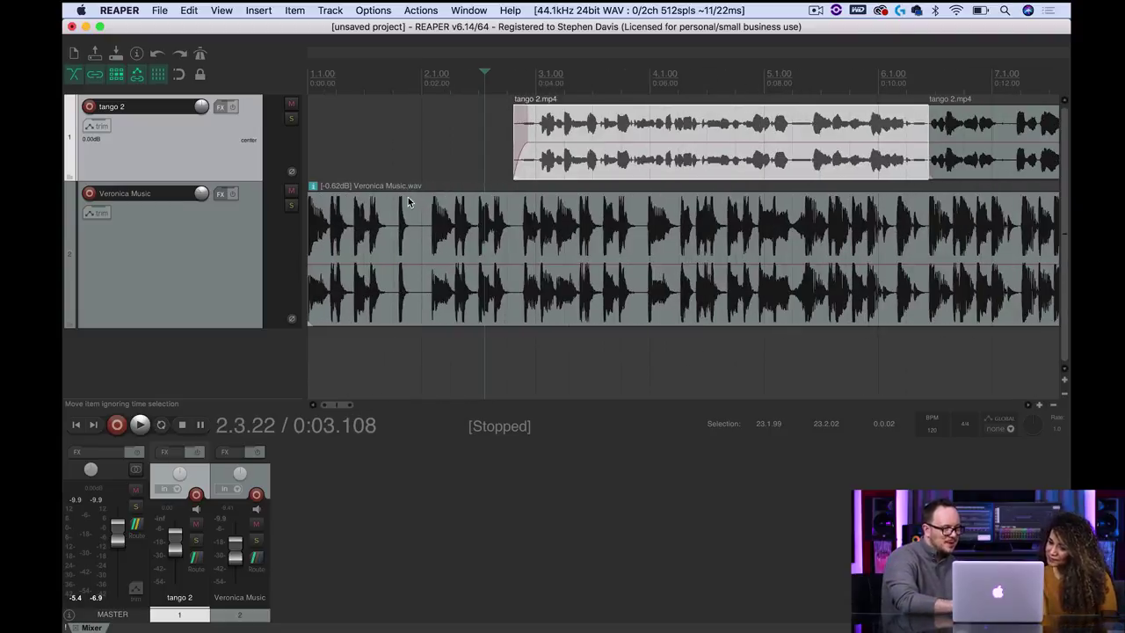
left_click_drag(558, 159, 529, 165)
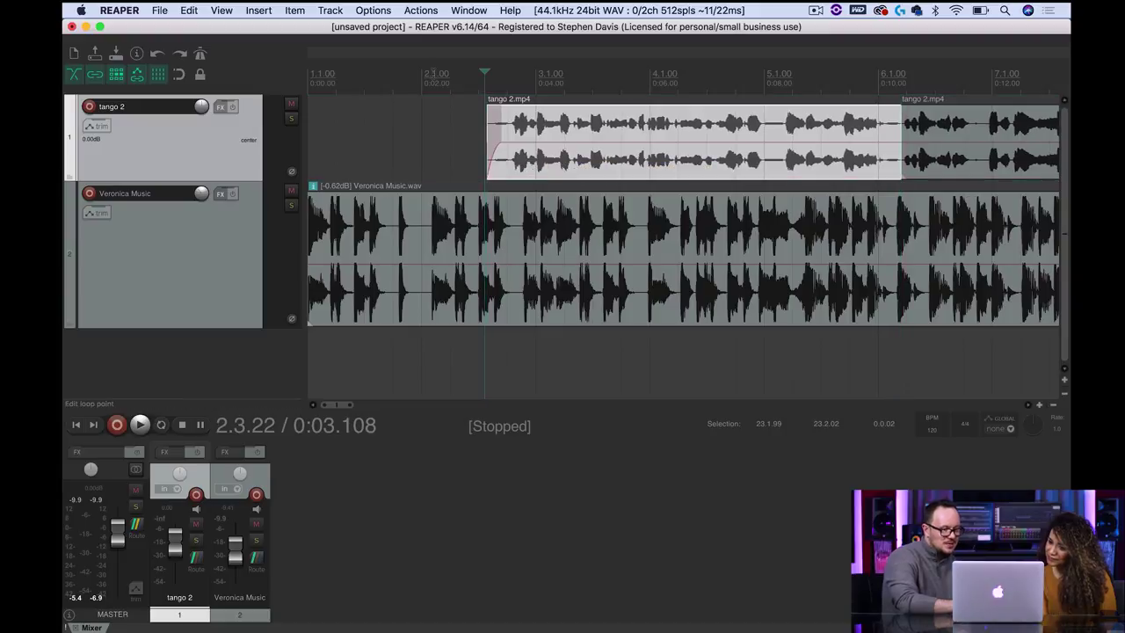
- Play from the project start past 0:05 to check how the speech enters over the intro music
key("Home")
key("space")
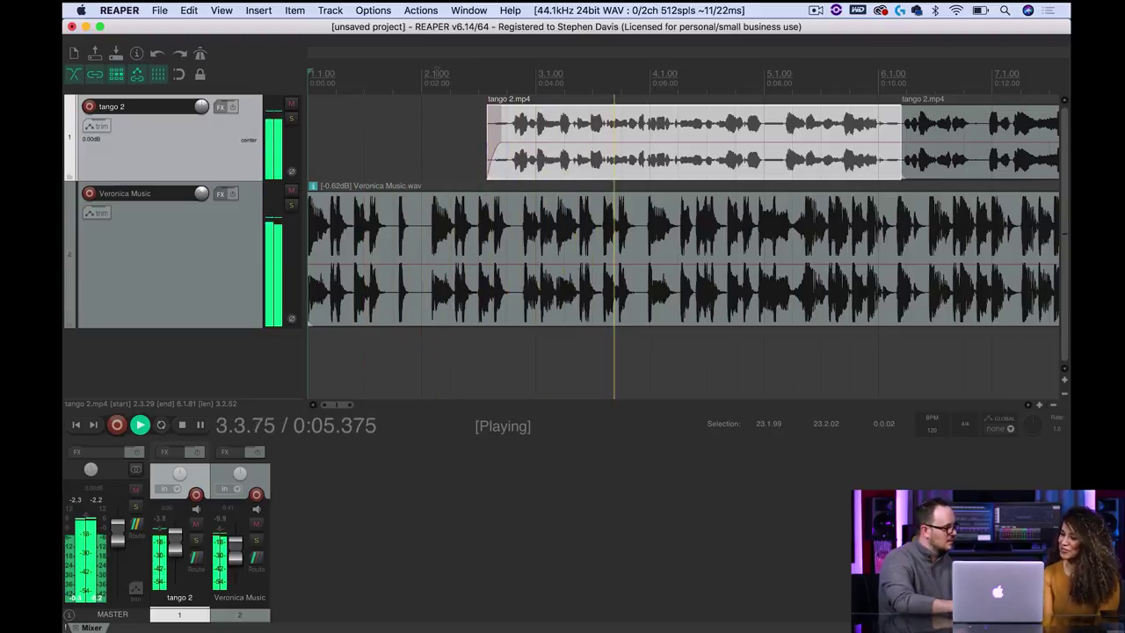
key("space")
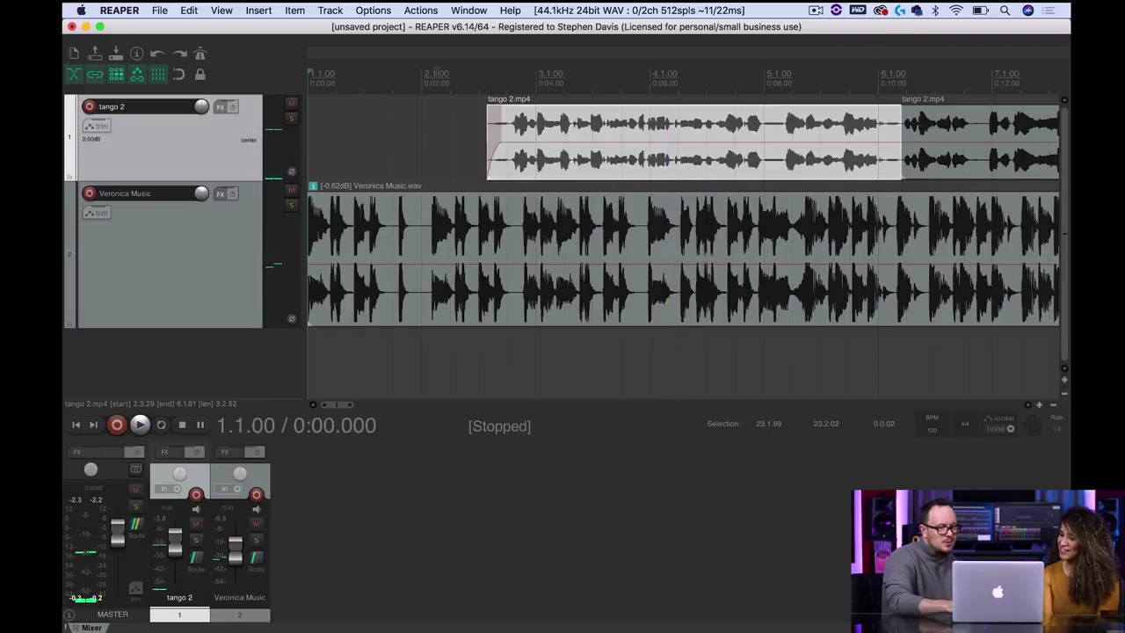
- Split the music clip at 1:44.345, at the end of the silent gap before the music restarts
scroll(436, 74, "down", 6)
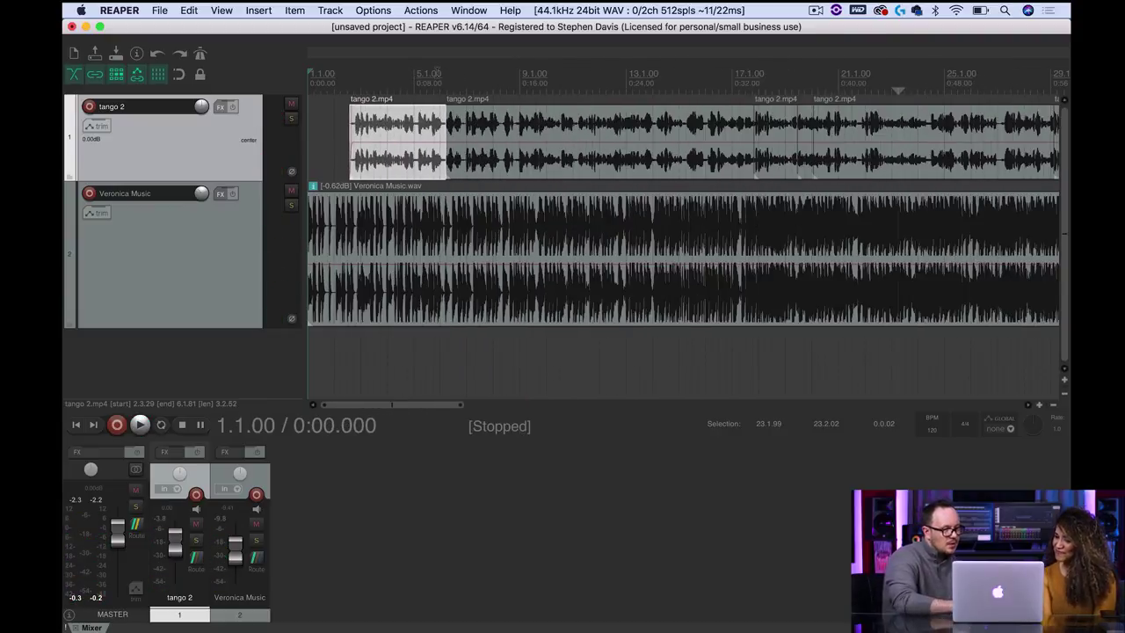
scroll(601, 312, "down", 4)
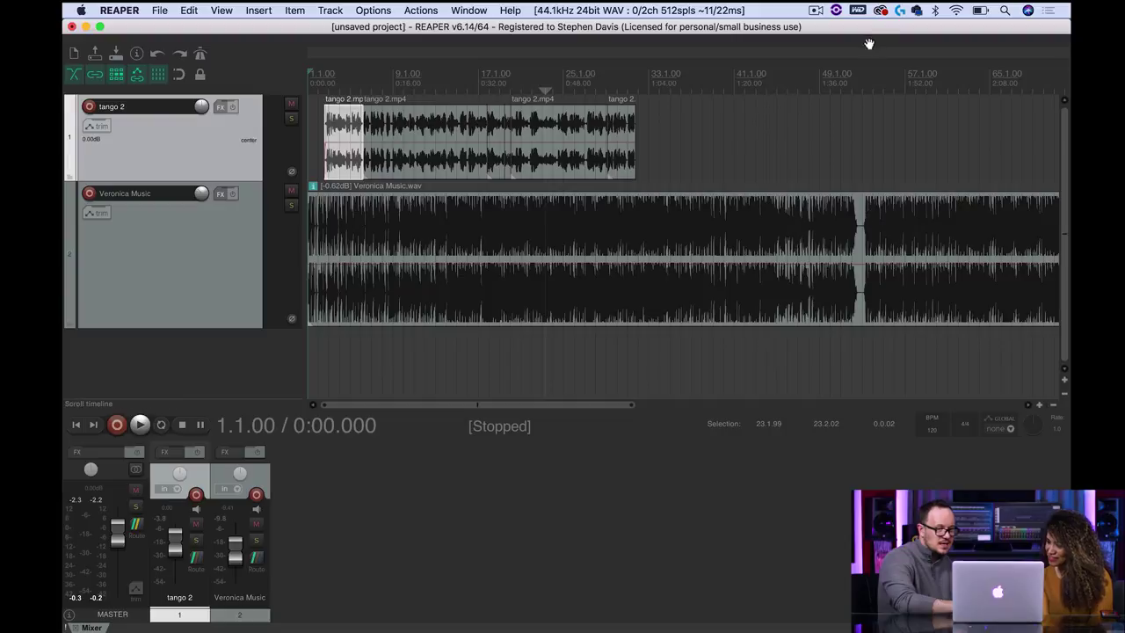
left_click(861, 79)
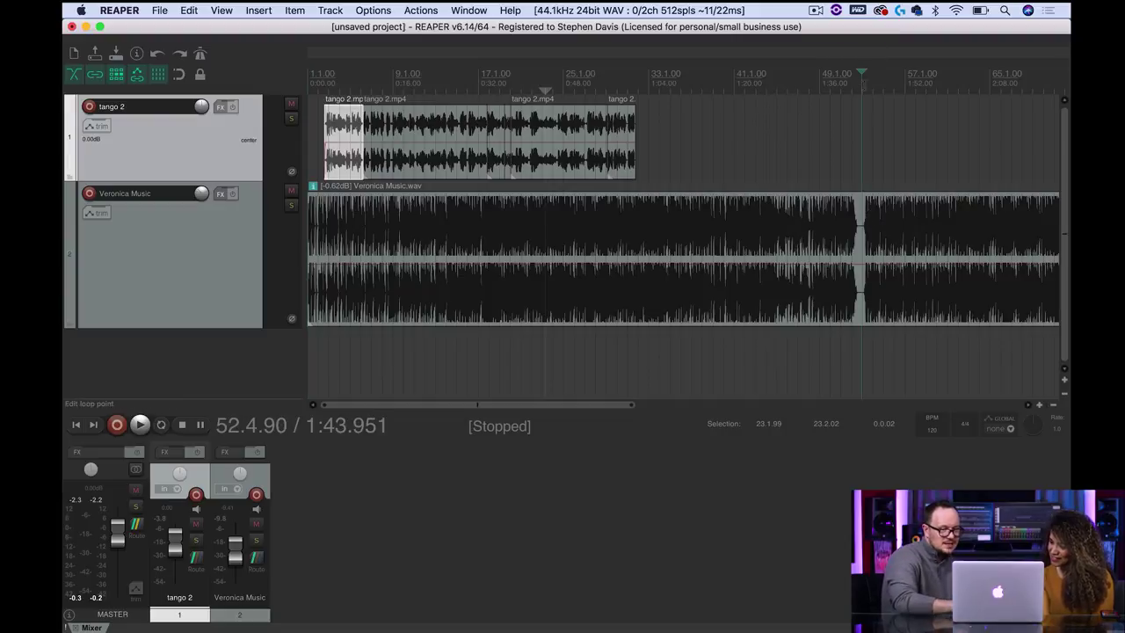
left_click(896, 255)
left_click(863, 204)
key("s")
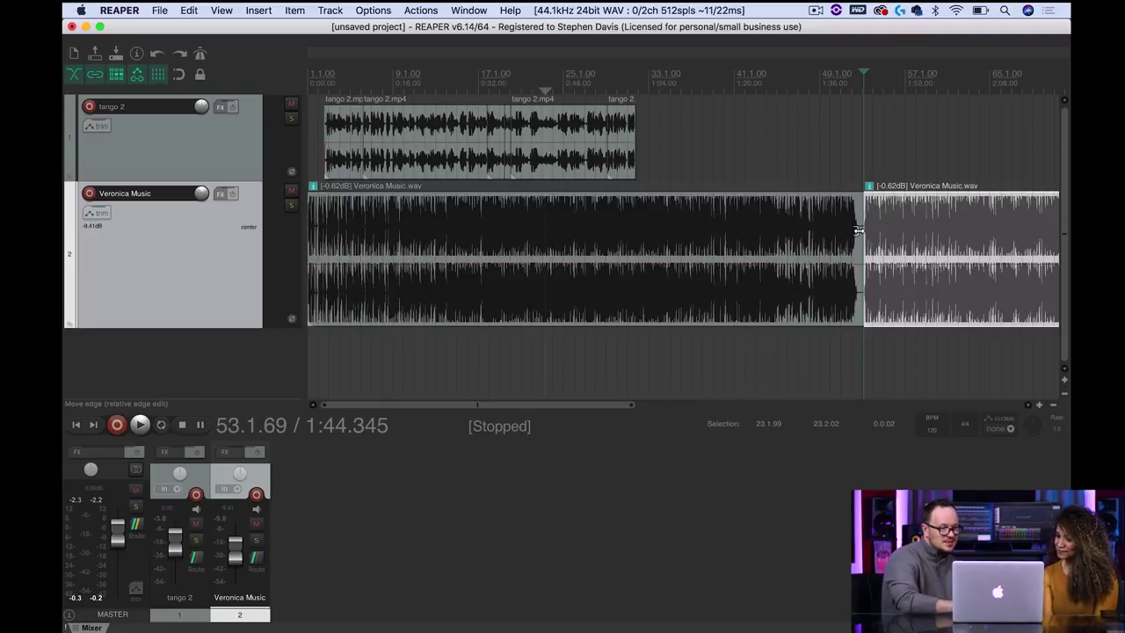
- Trim the first music piece to end at about 0:14 and move the second piece to about 1:01, overlapping the podcast's ending
left_click_drag(858, 230, 378, 249)
left_click_drag(924, 244, 692, 244)
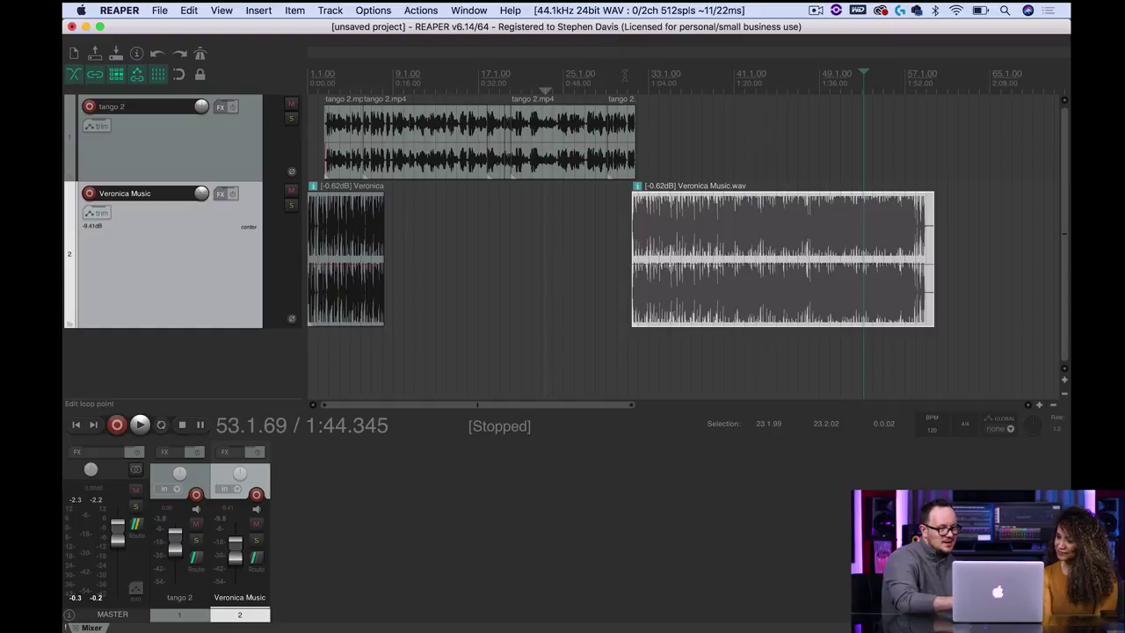
- Play from 0:59.686 to past 1:03 to check how the outro music enters under the final words
scroll(614, 255, "up", 5)
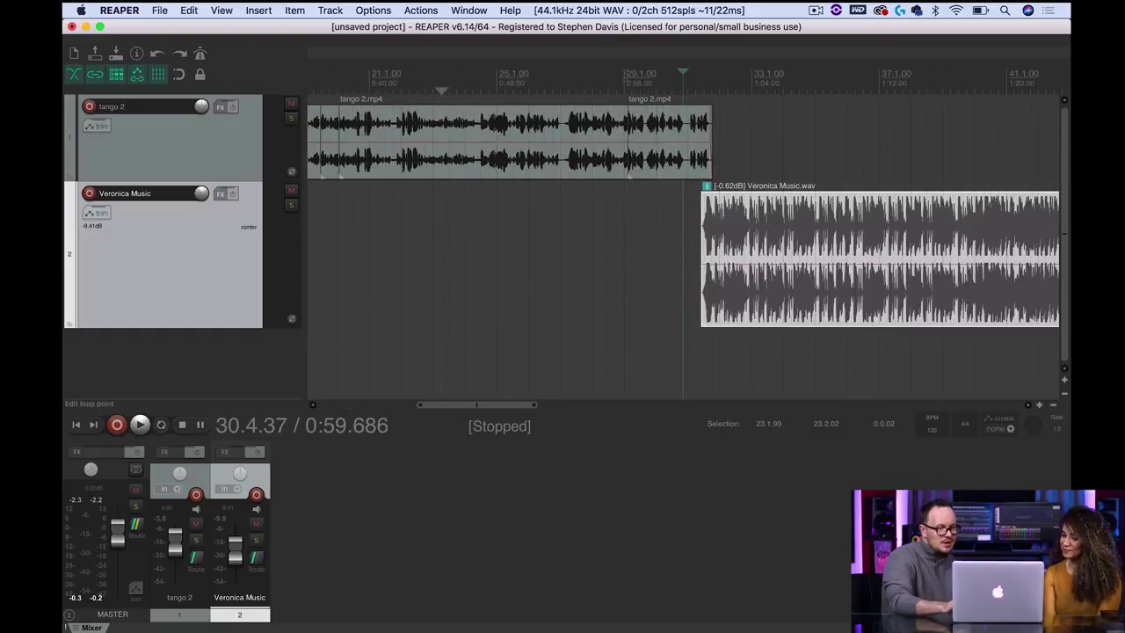
scroll(628, 176, "up", 5)
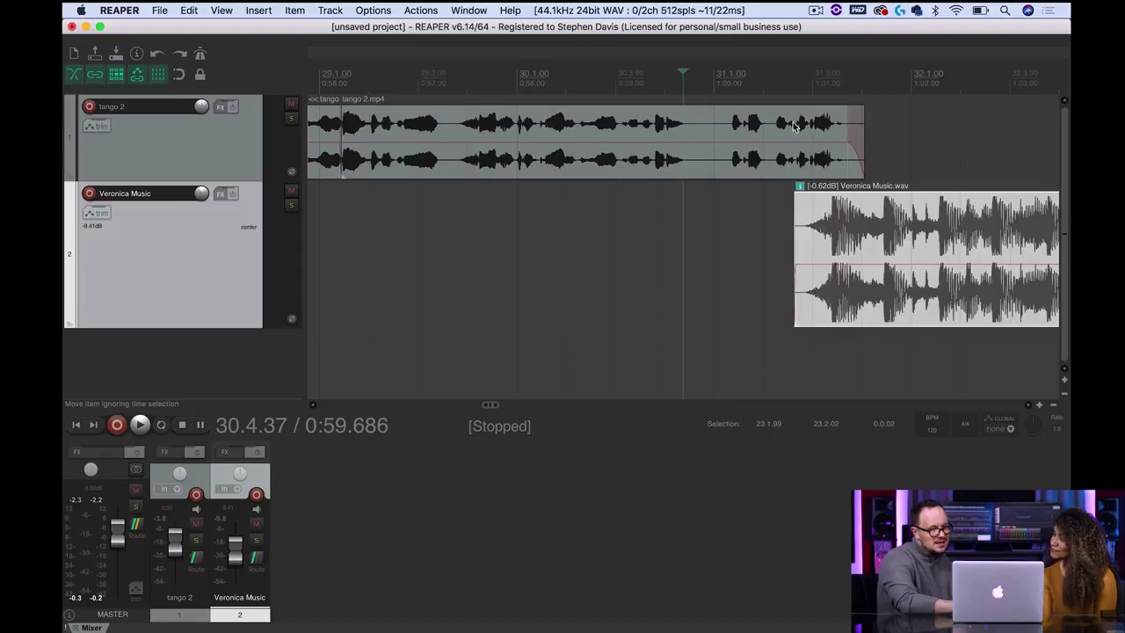
key("space")
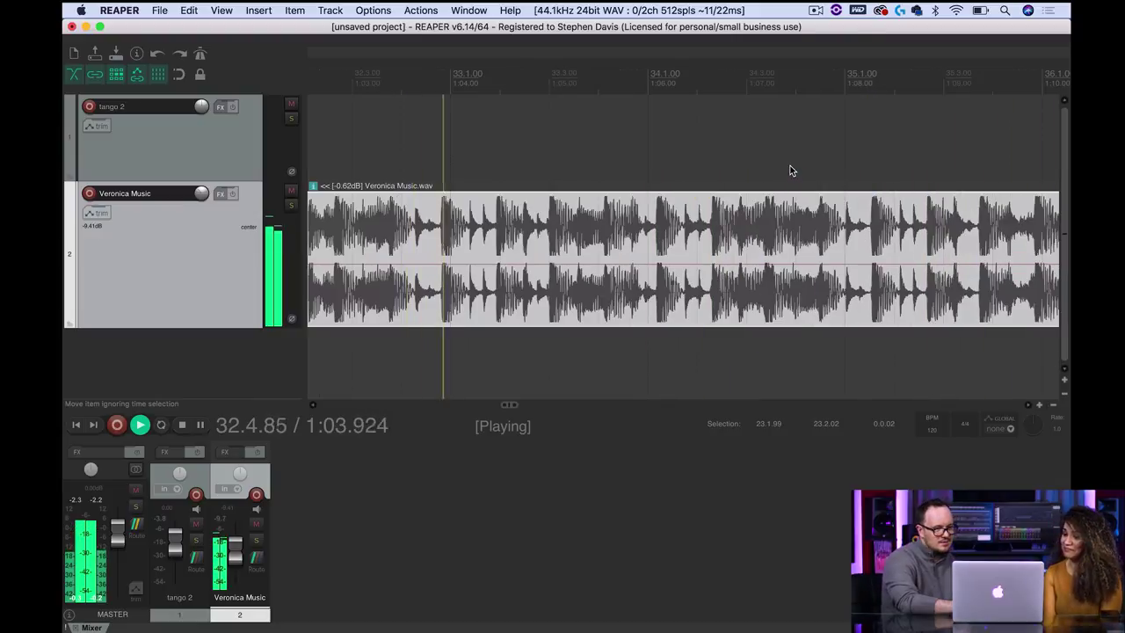
key("space")
scroll(790, 169, "down", 1)
scroll(790, 170, "down", 10)
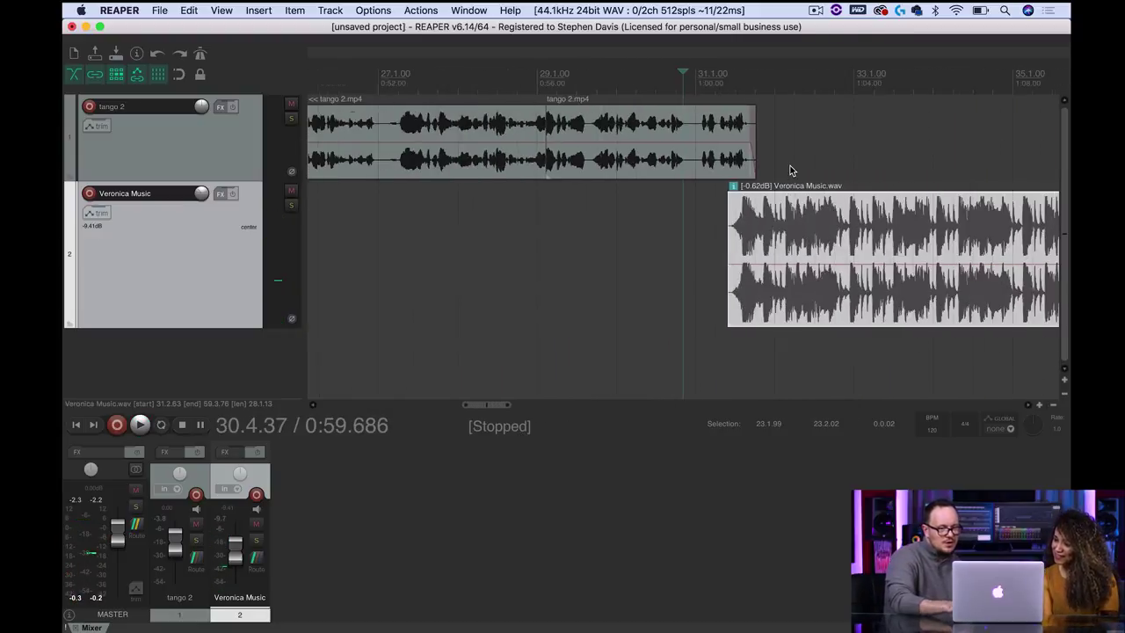
- Trim the outro music to end at about 1:10 and add a fade-out over its last few seconds
scroll(790, 170, "down", 3)
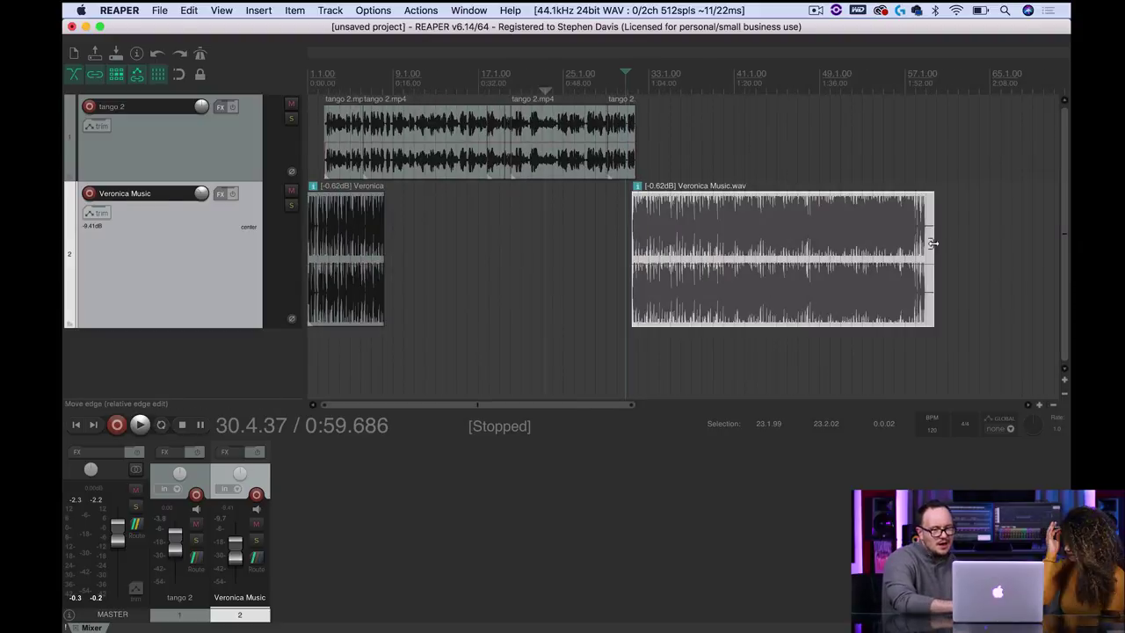
left_click_drag(932, 244, 679, 255)
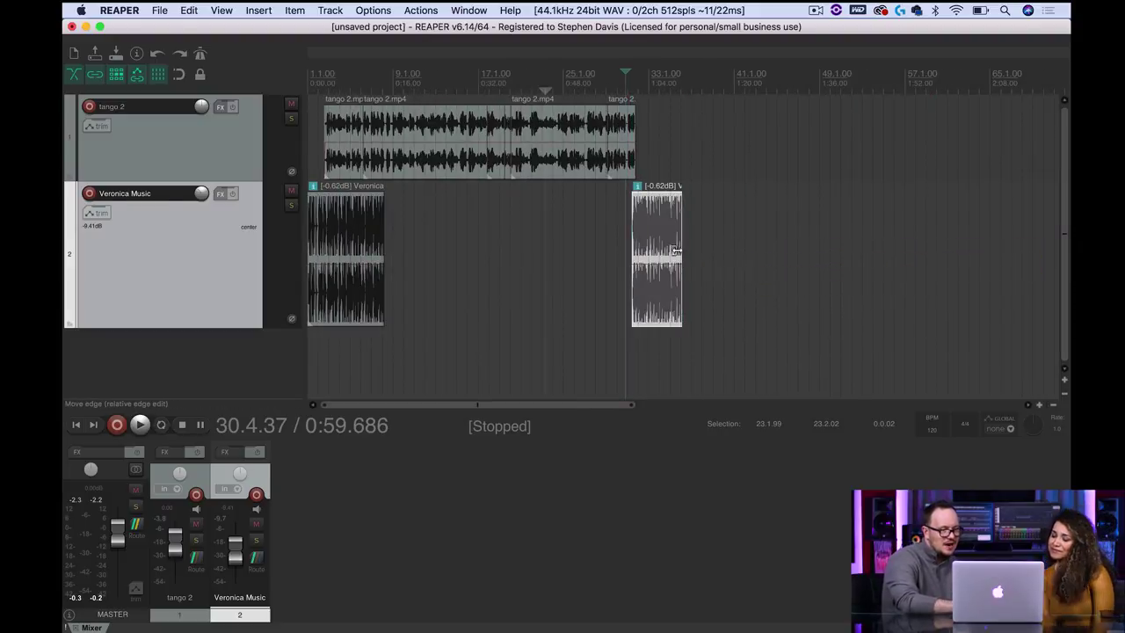
left_click_drag(681, 200, 661, 202)
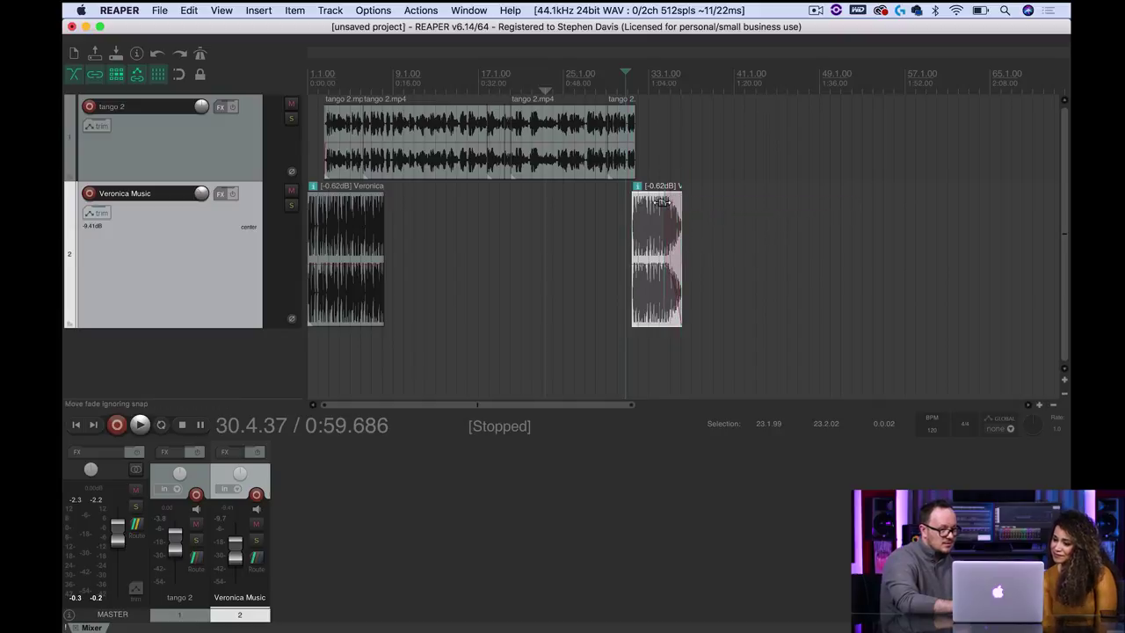
- Fade out the intro music from about 0:03 to the end of its clip and place the edit cursor at 0:01.570
left_click(354, 83)
scroll(352, 83, "up", 4)
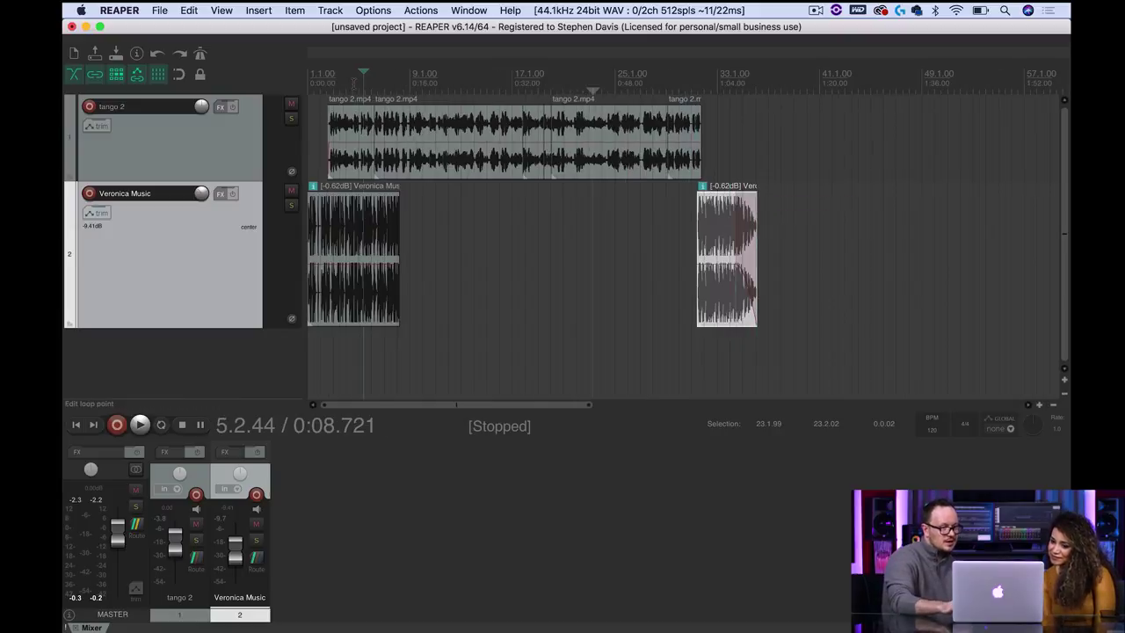
scroll(354, 84, "up", 2)
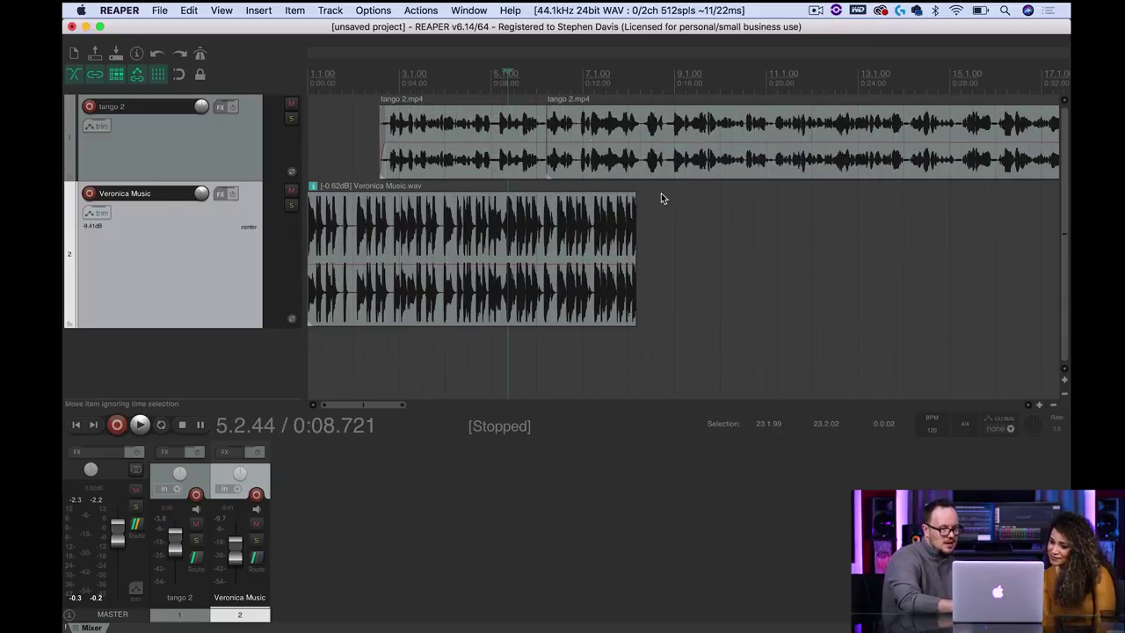
left_click_drag(631, 197, 376, 200)
left_click(343, 59)
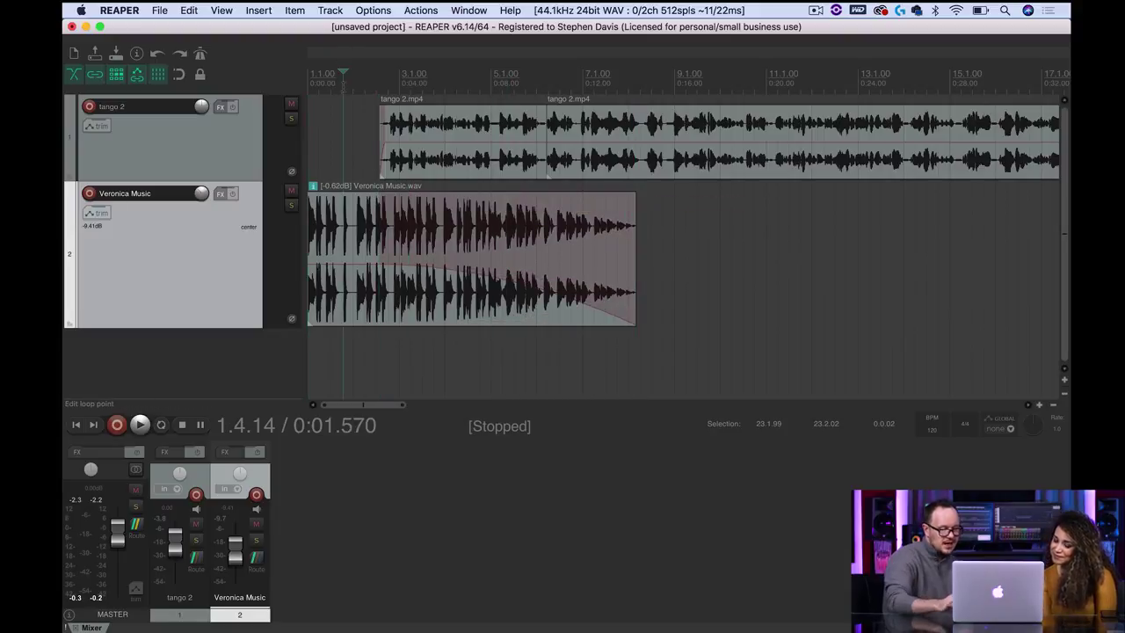
- Play from 0:01.570 to past 0:14 to check the intro music's fade-out, and extend that clip's end slightly
key("space")
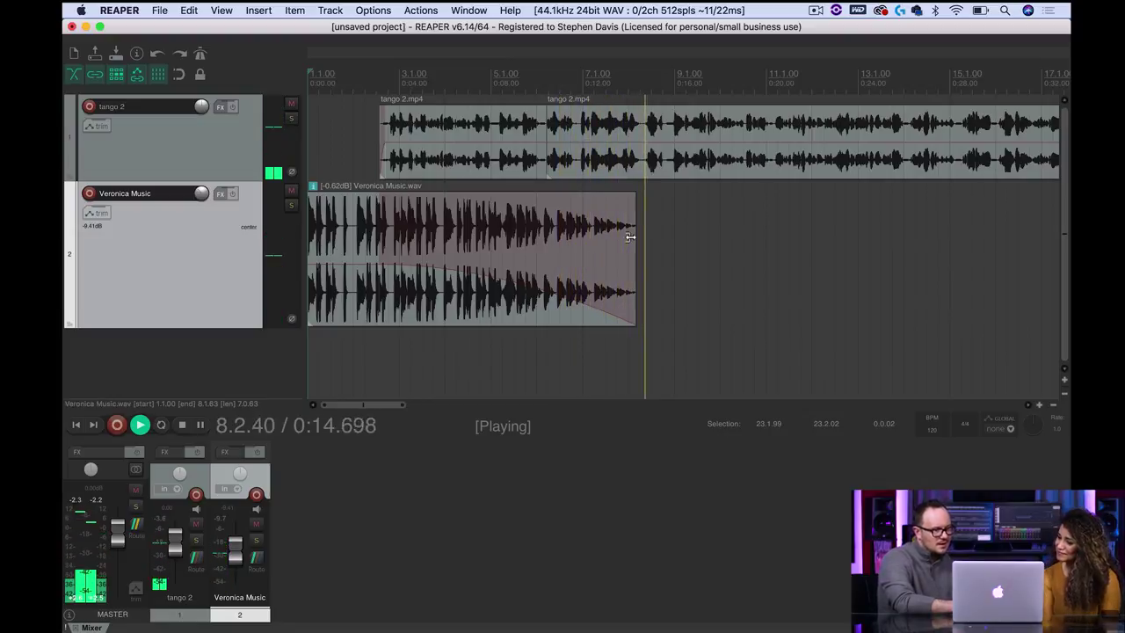
key("space")
mouse_move(630, 236)
left_mouse_down()
mouse_move(532, 237)
mouse_move(637, 235)
left_mouse_up()
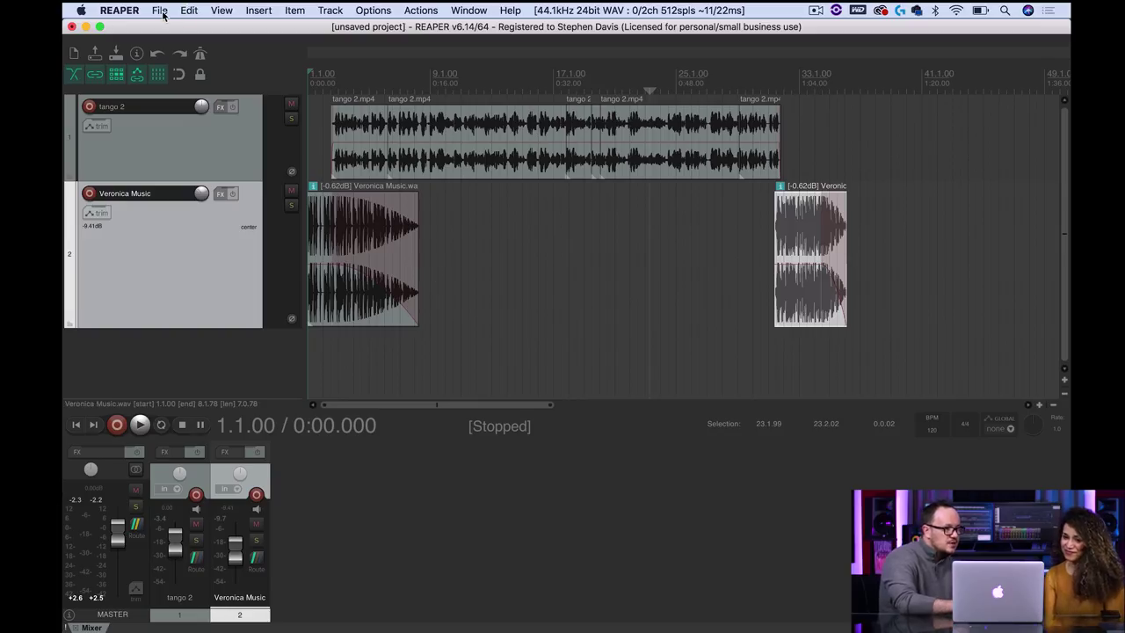
- Start rendering the project to a file and set the output directory to the Downloads folder
left_click(161, 12)
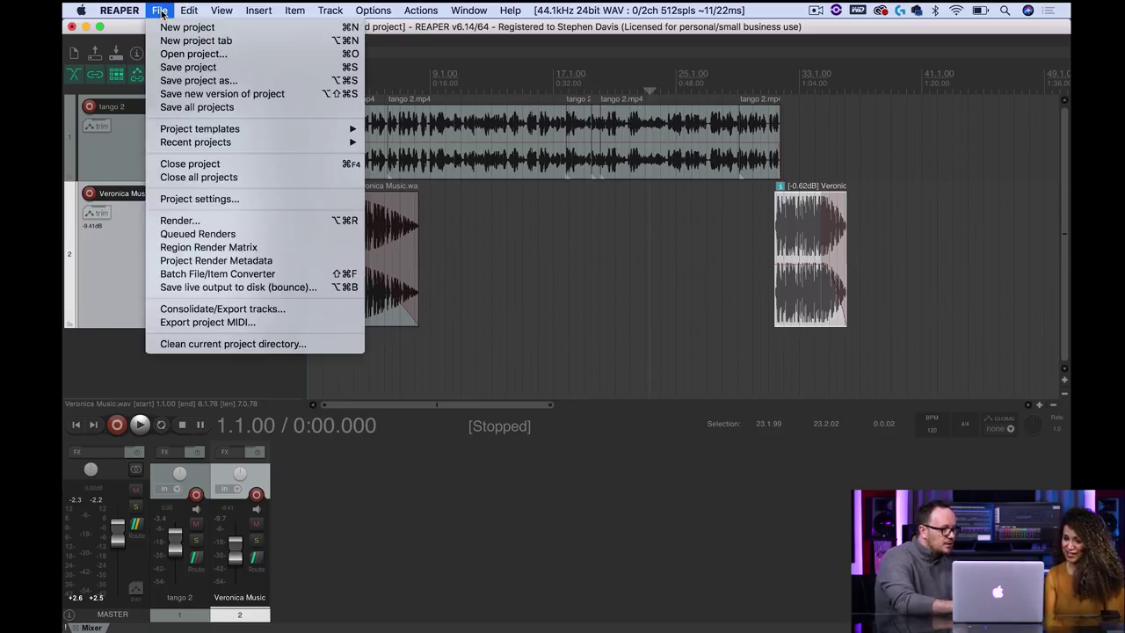
left_click(180, 221)
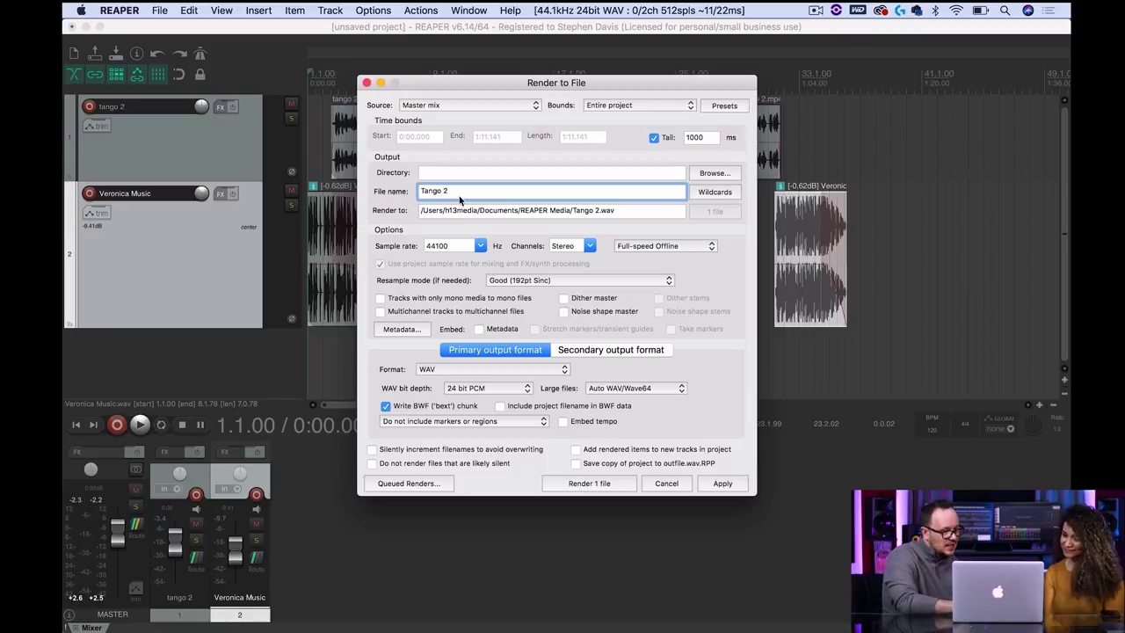
left_click(706, 175)
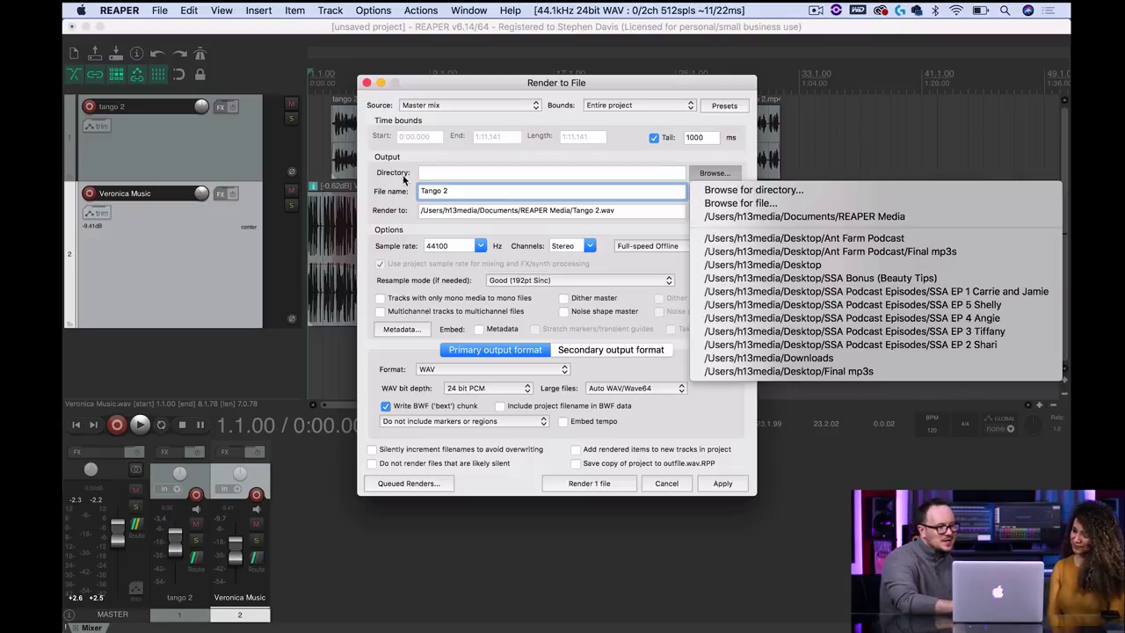
left_click(753, 189)
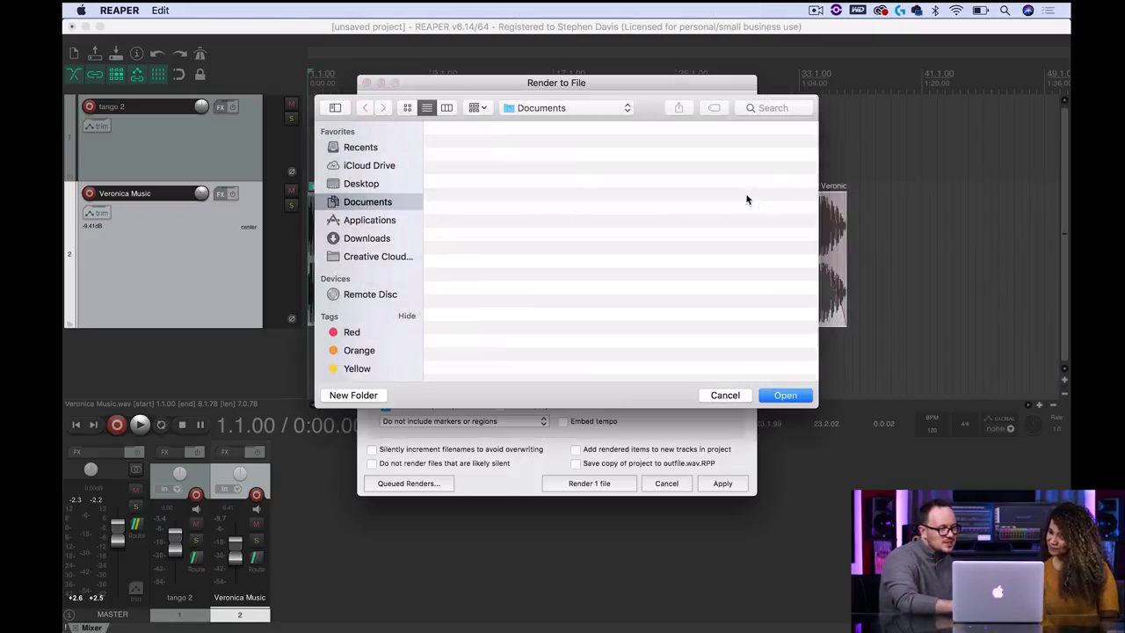
left_click(369, 239)
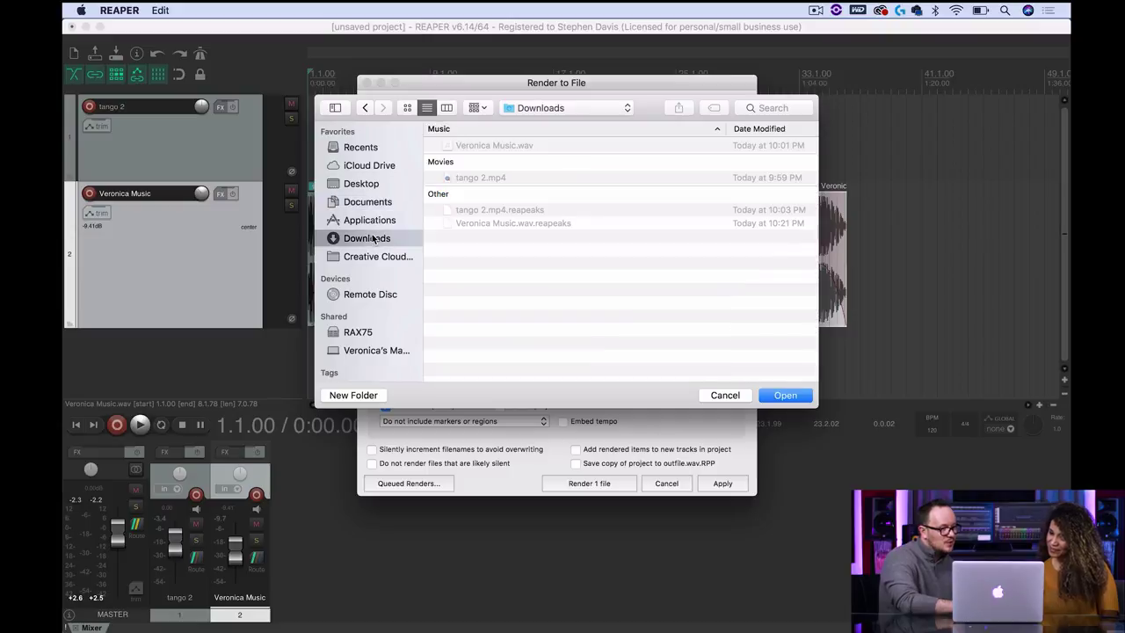
left_click(773, 396)
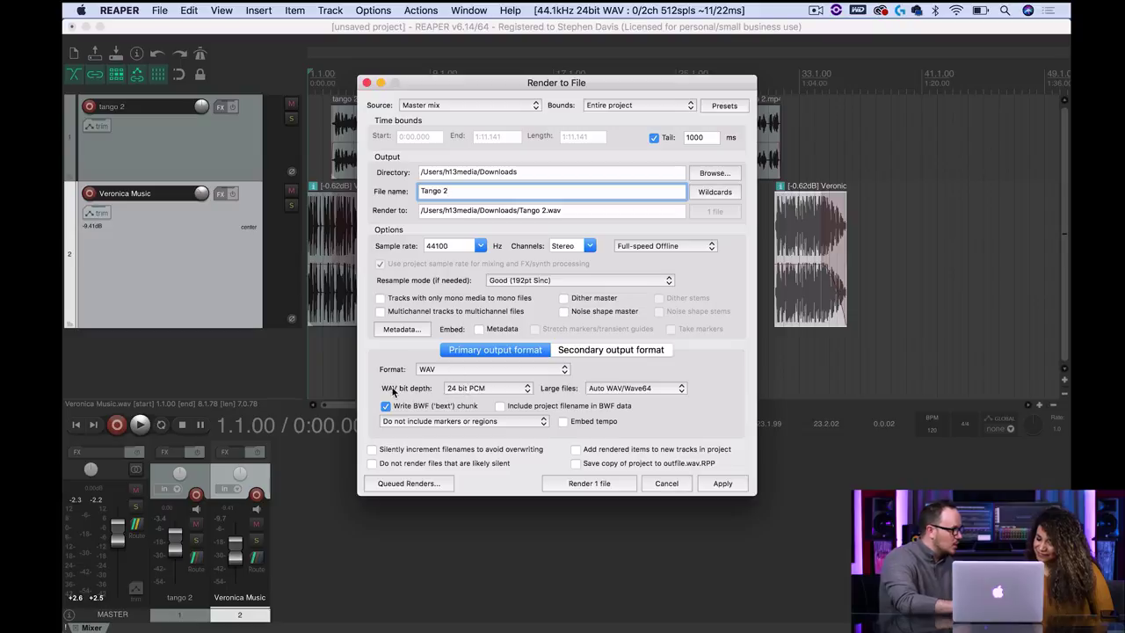
- Render the project in MP3 (encoder by LAME project) format and play the first seconds of the rendered file
left_click(457, 373)
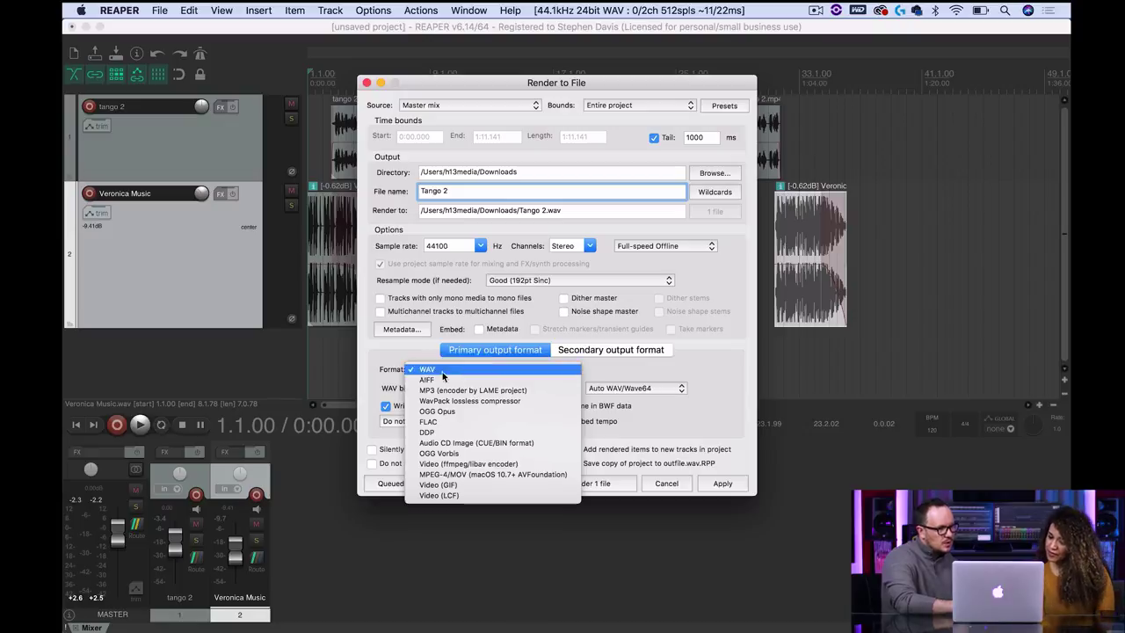
left_click(451, 392)
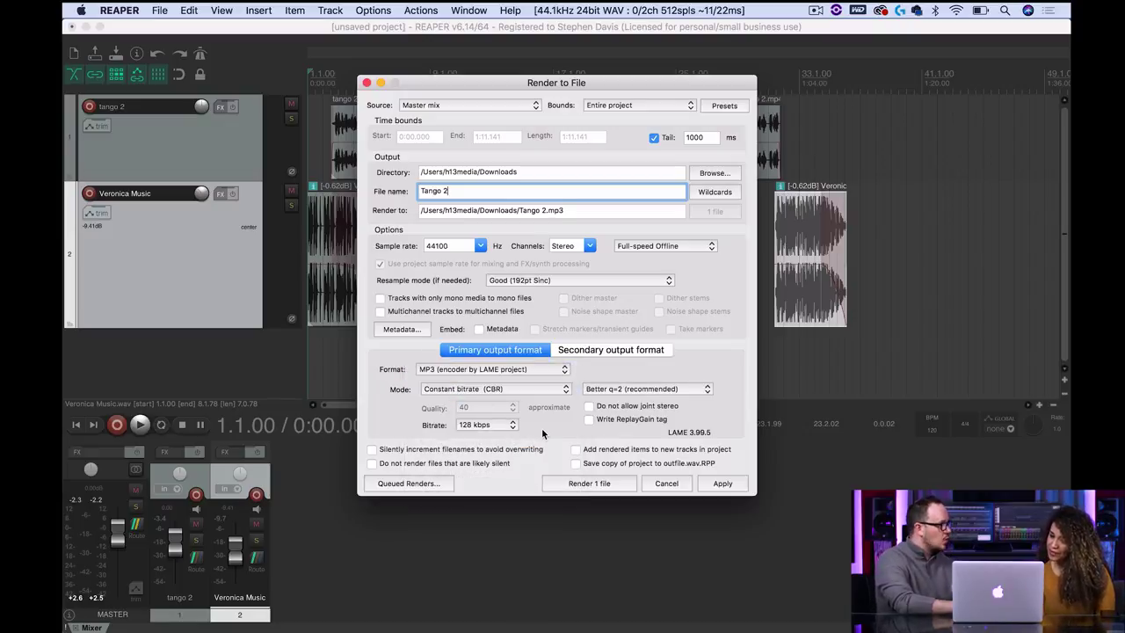
left_click(721, 483)
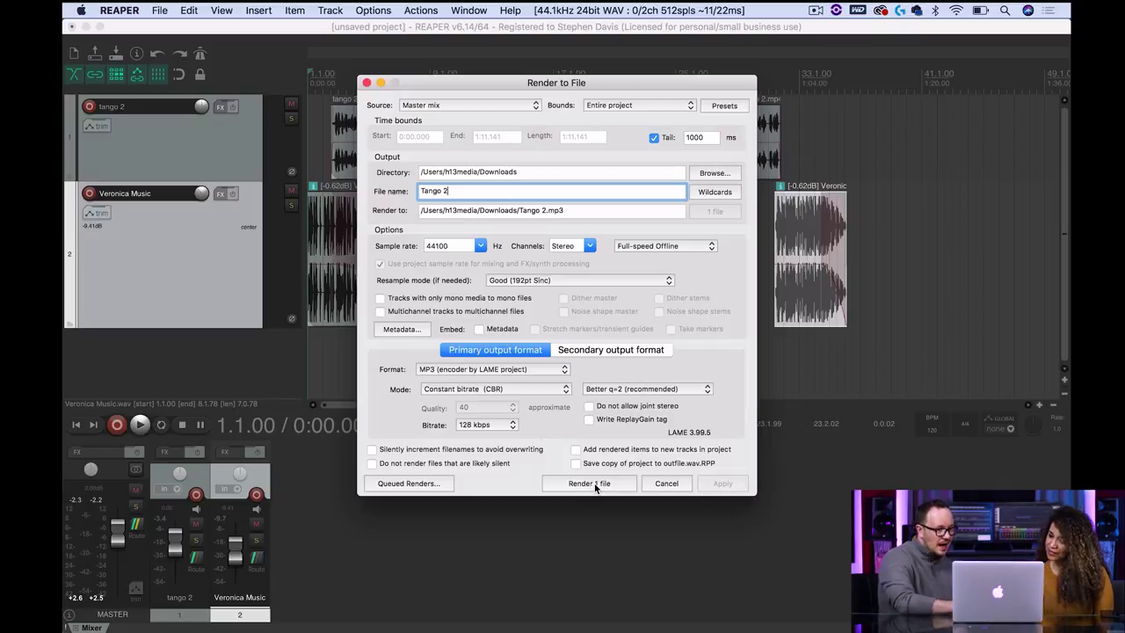
left_click(591, 484)
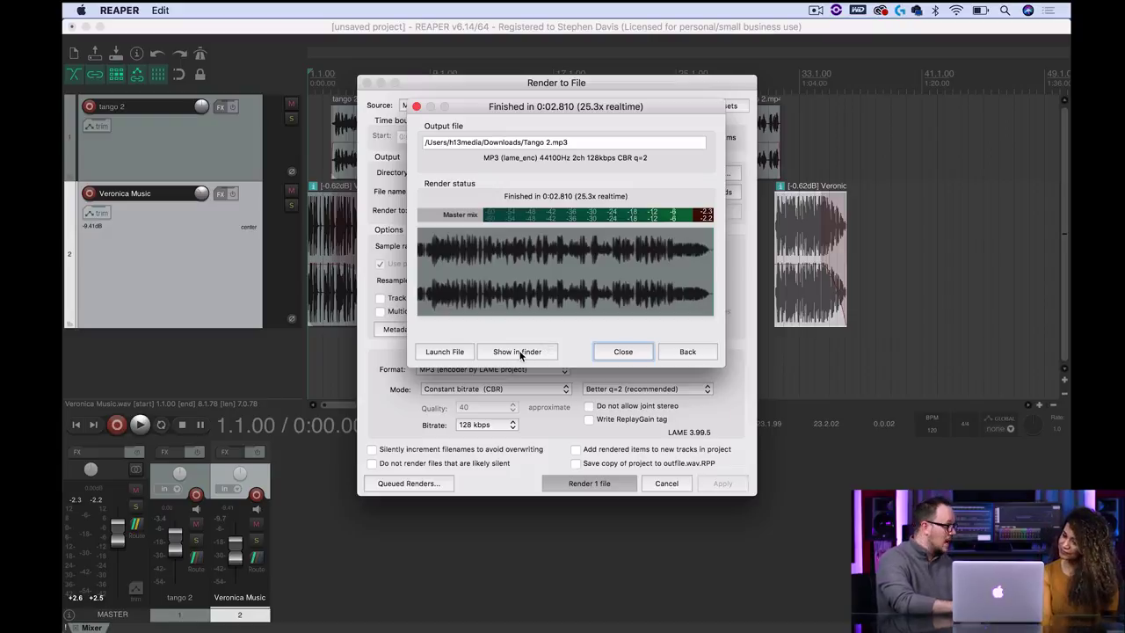
left_click(446, 351)
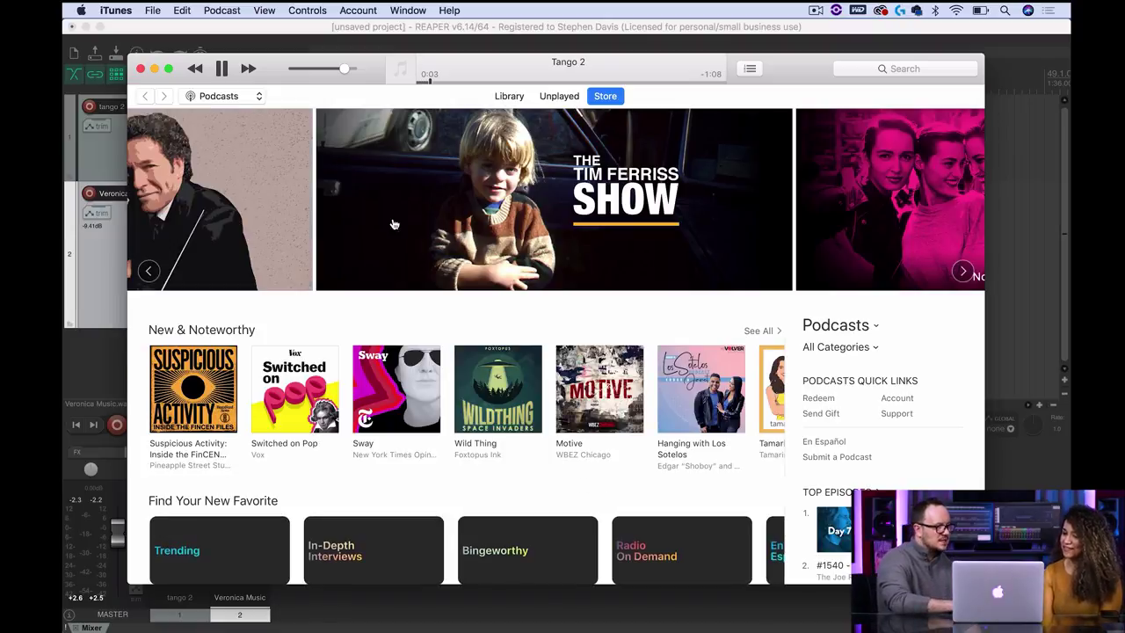
left_click(222, 69)
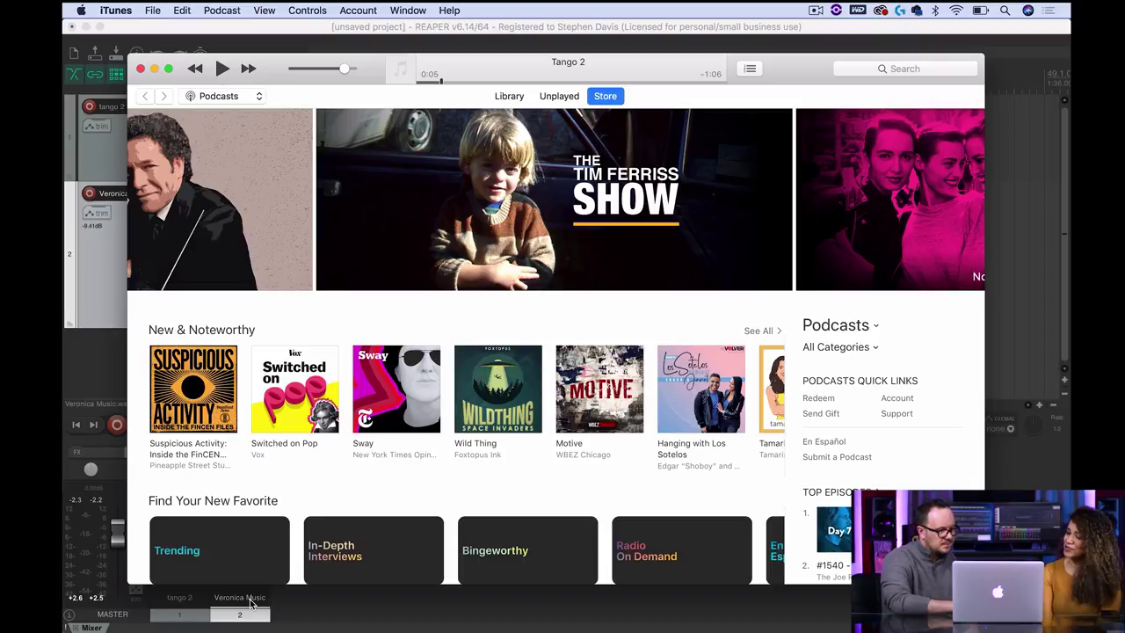
- Switch to Chrome and show Anchor's page for creating a new episode
left_click(180, 618)
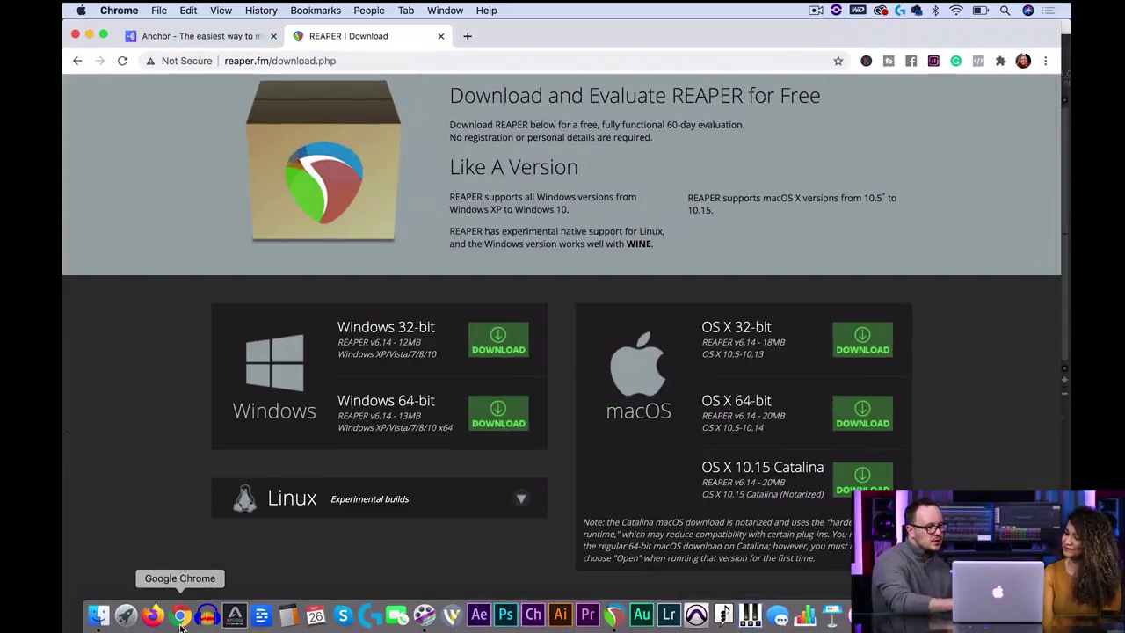
left_click(173, 32)
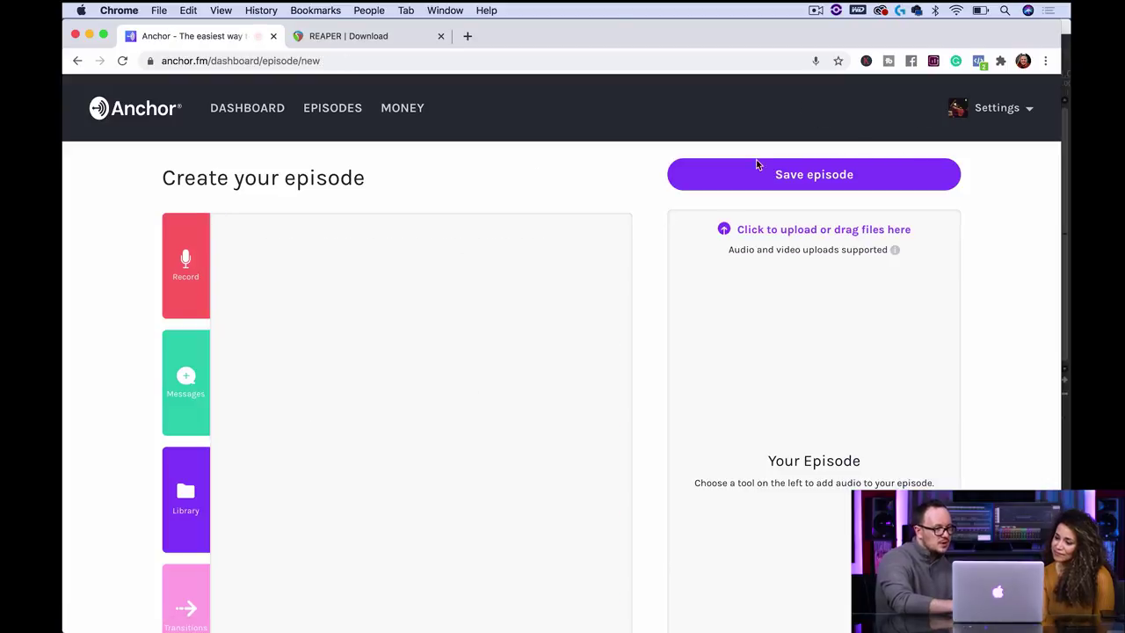
scroll(413, 311, "down", 3)
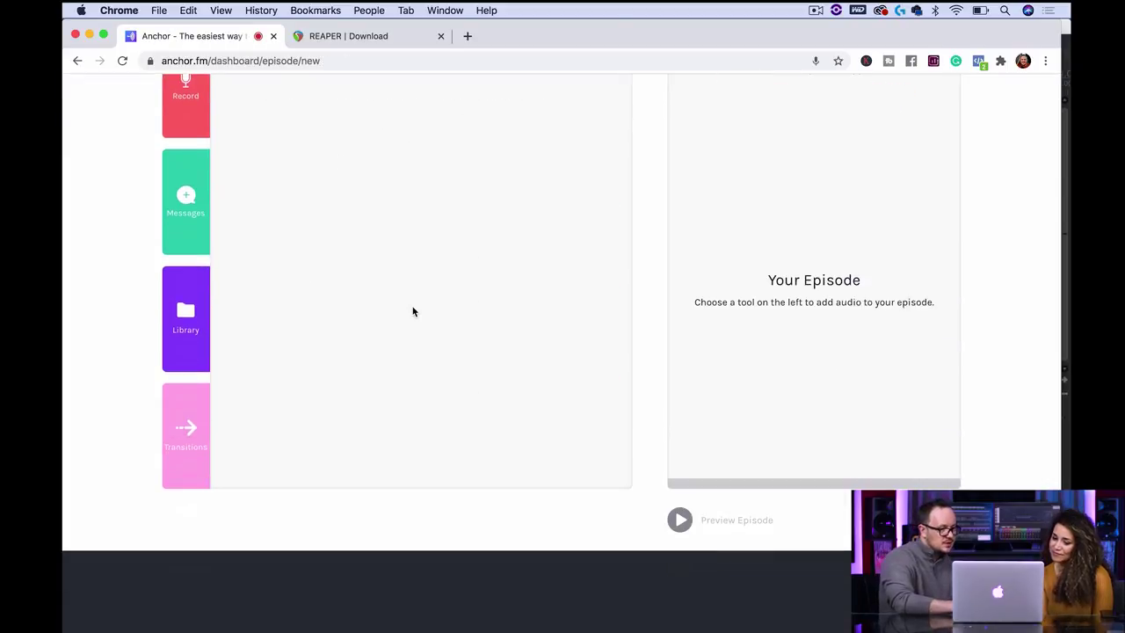
scroll(412, 311, "up", 3)
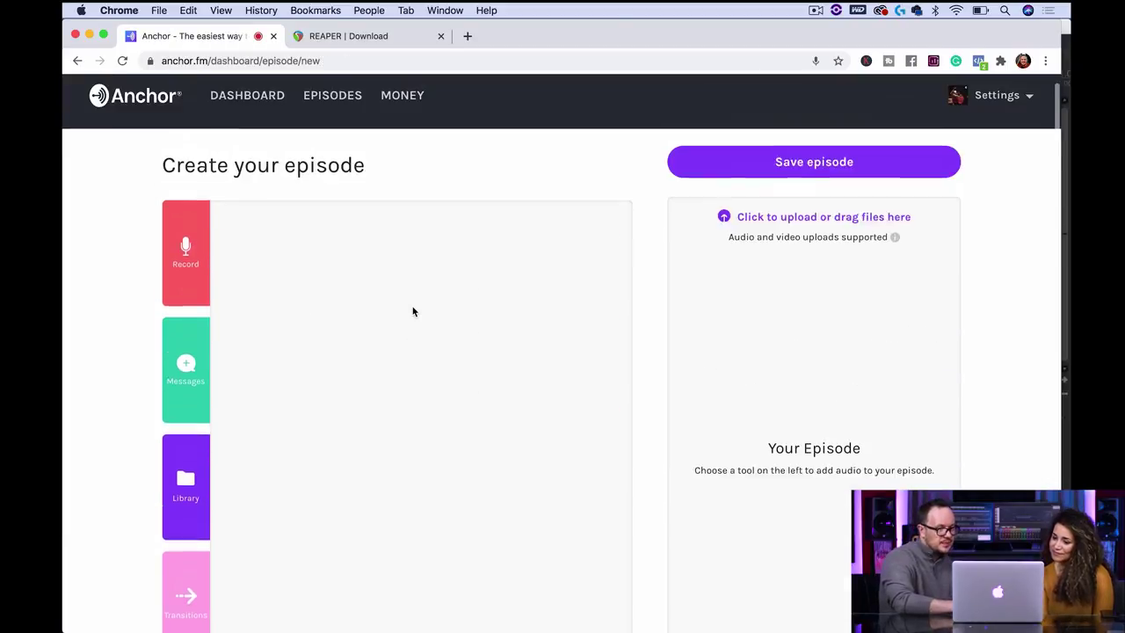
- Upload Tango 2.mp3 from the Downloads folder in Finder to the new Anchor episode
left_click(840, 226)
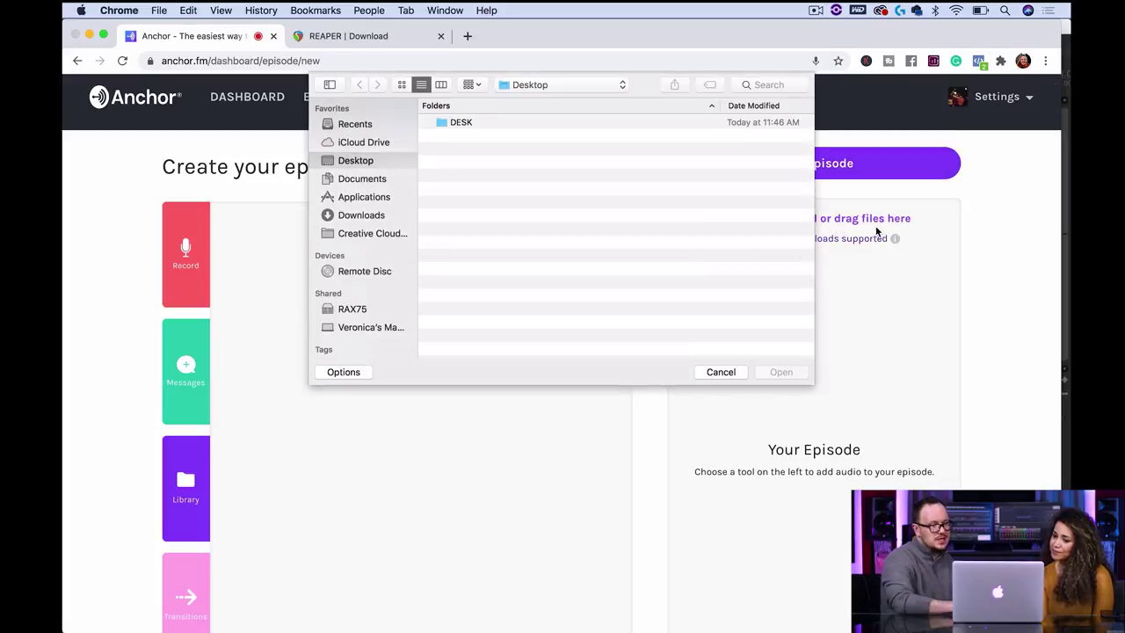
left_click(726, 374)
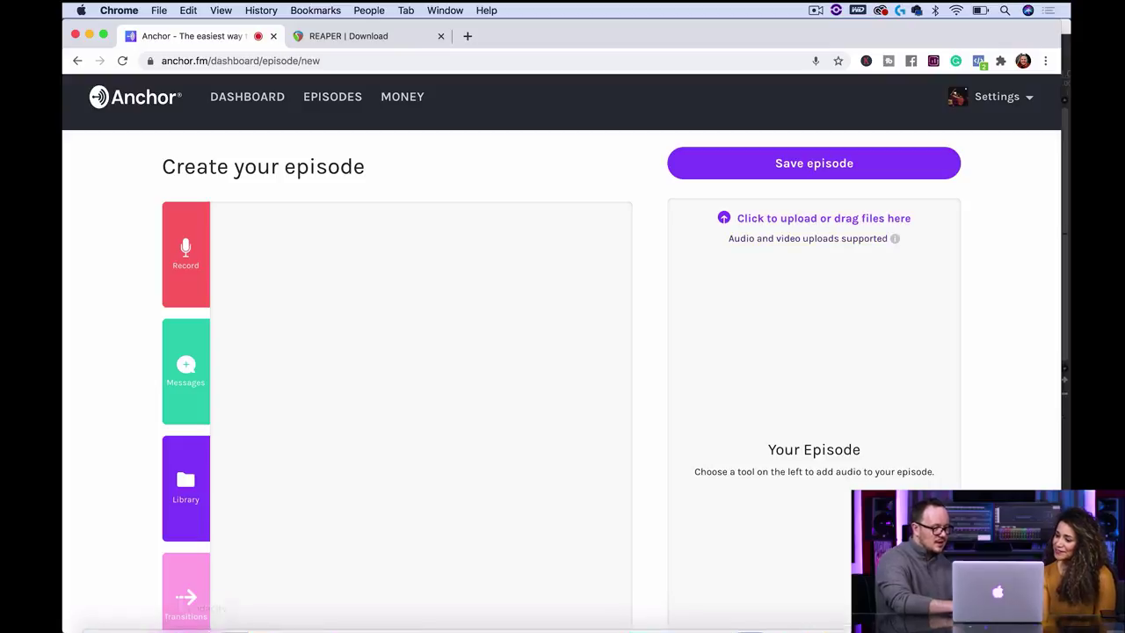
mouse_move(151, 615)
left_click(95, 617)
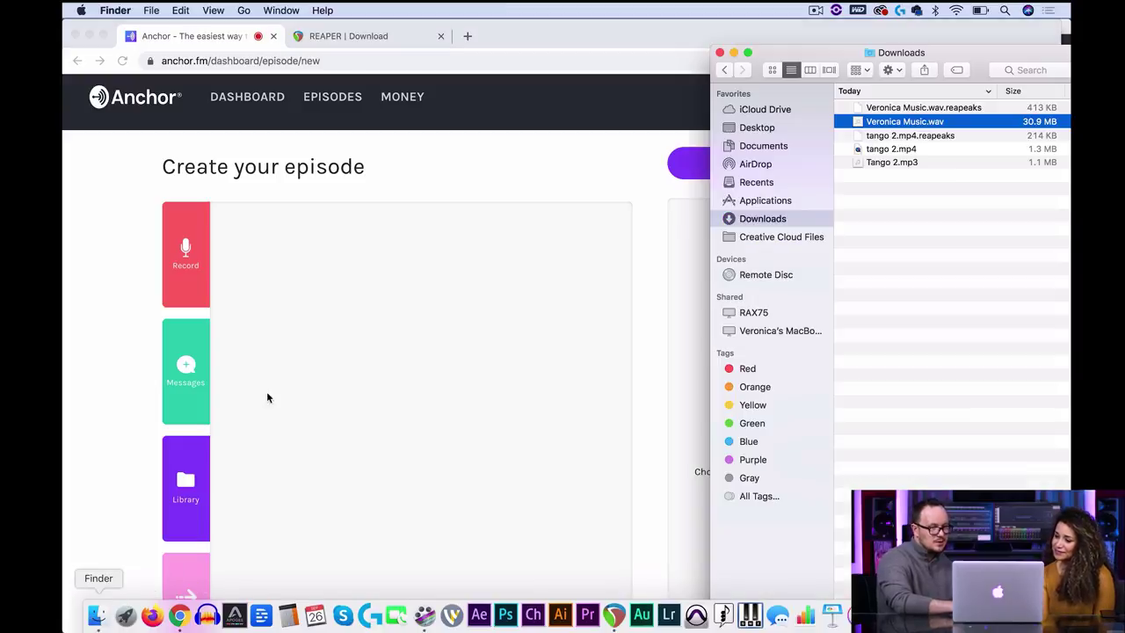
left_click_drag(785, 59, 277, 60)
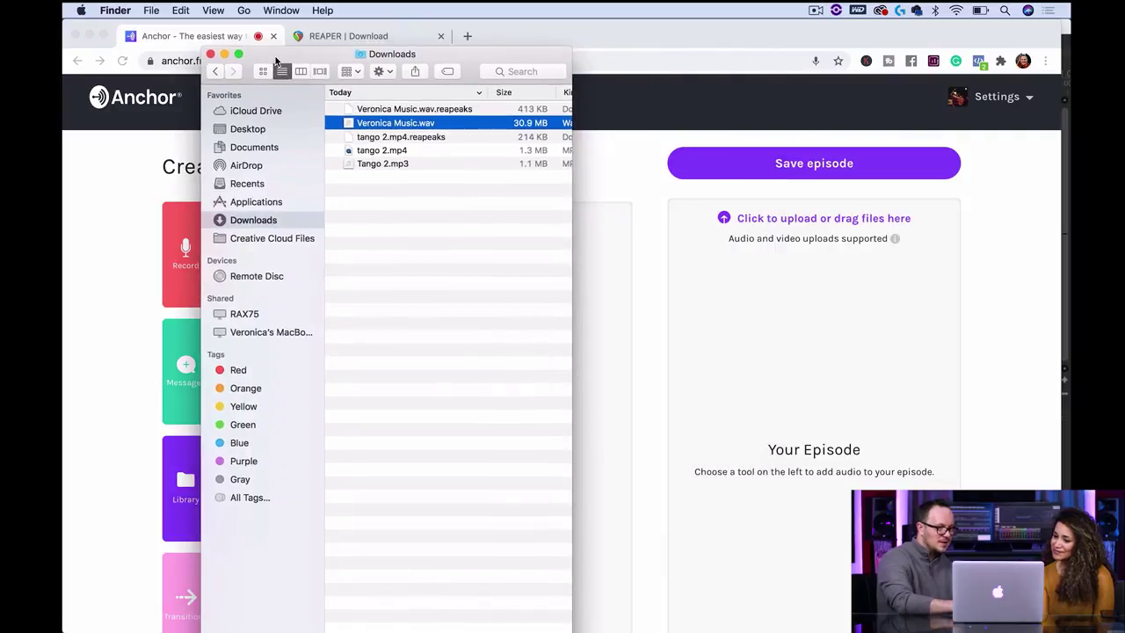
left_click(381, 153)
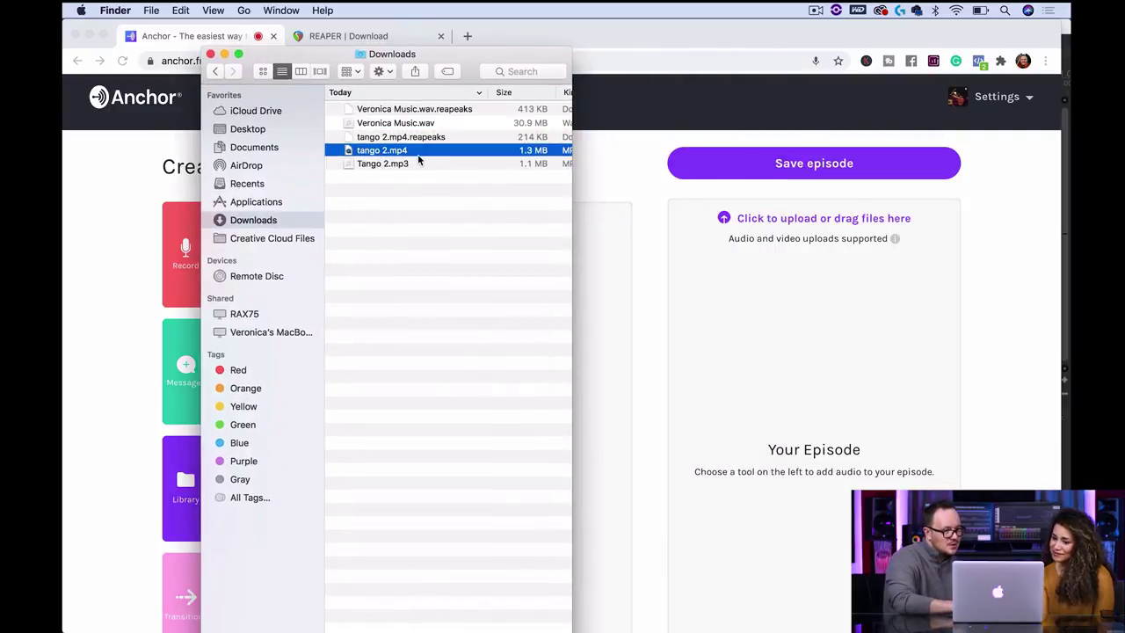
left_click(392, 166)
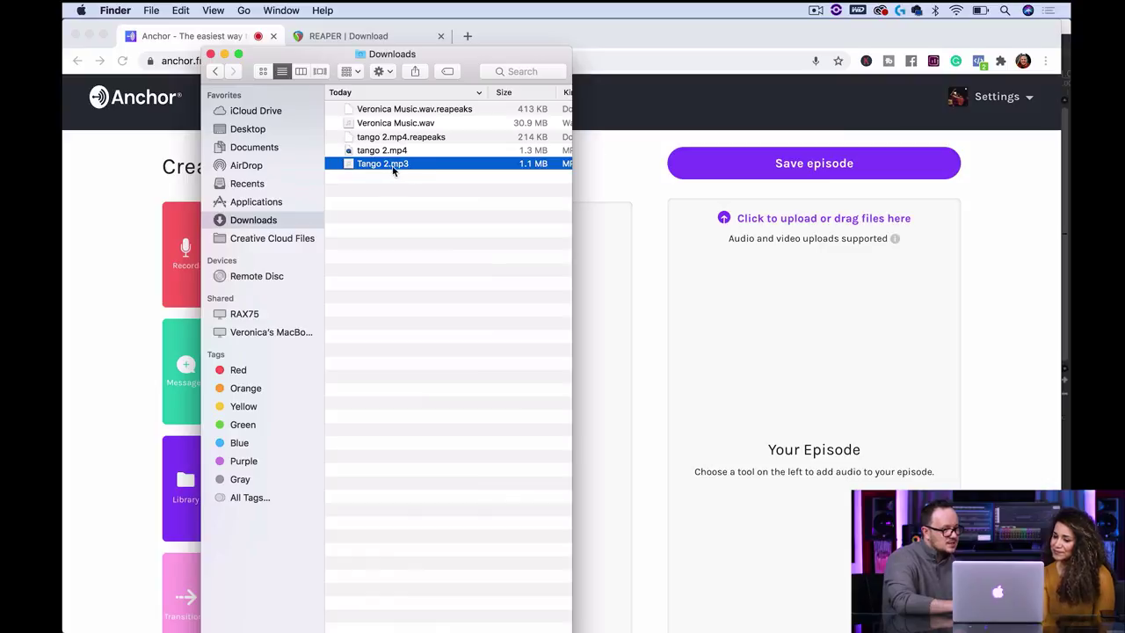
left_click_drag(371, 165, 752, 241)
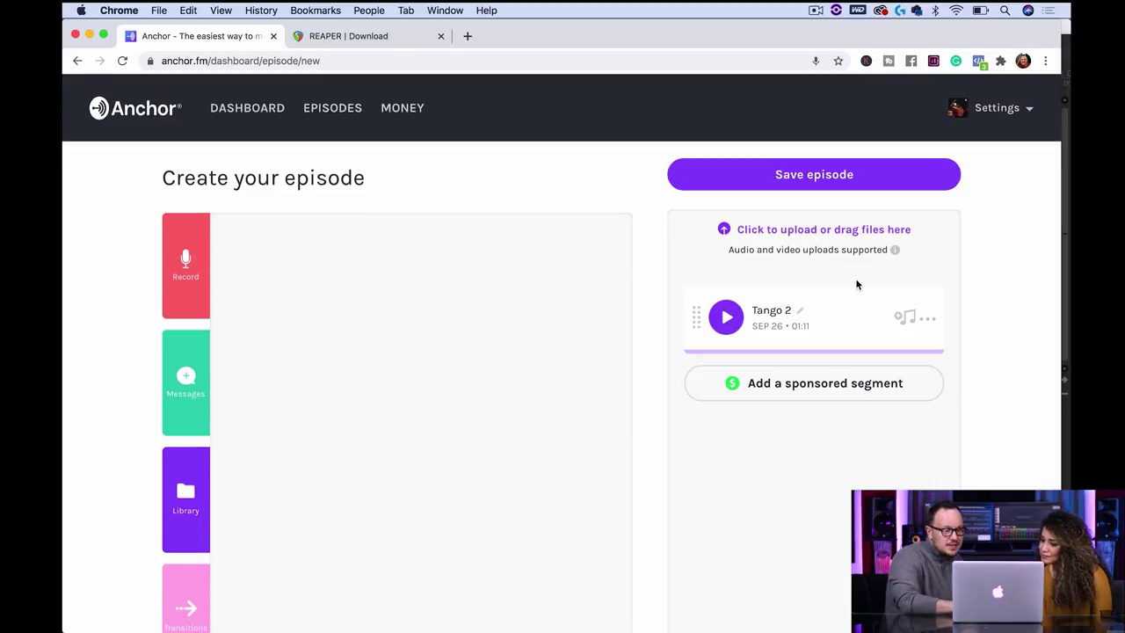
- Examine the options for the uploaded Tango 2 segment, including background music, sponsored segment and episode preview
scroll(793, 326, "down", 2)
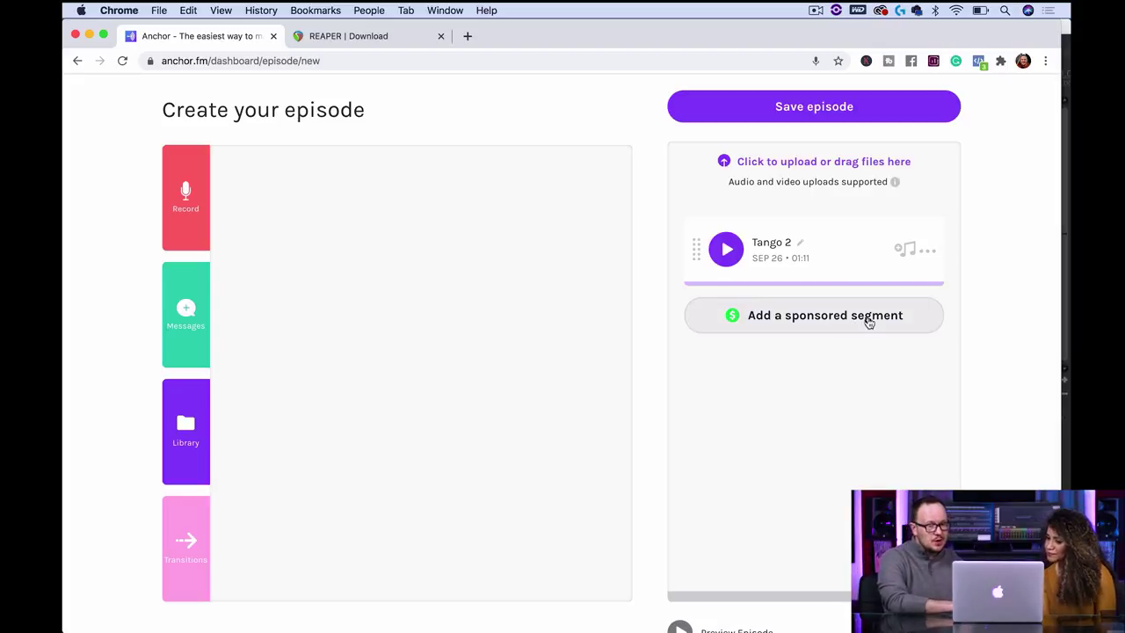
left_click(930, 251)
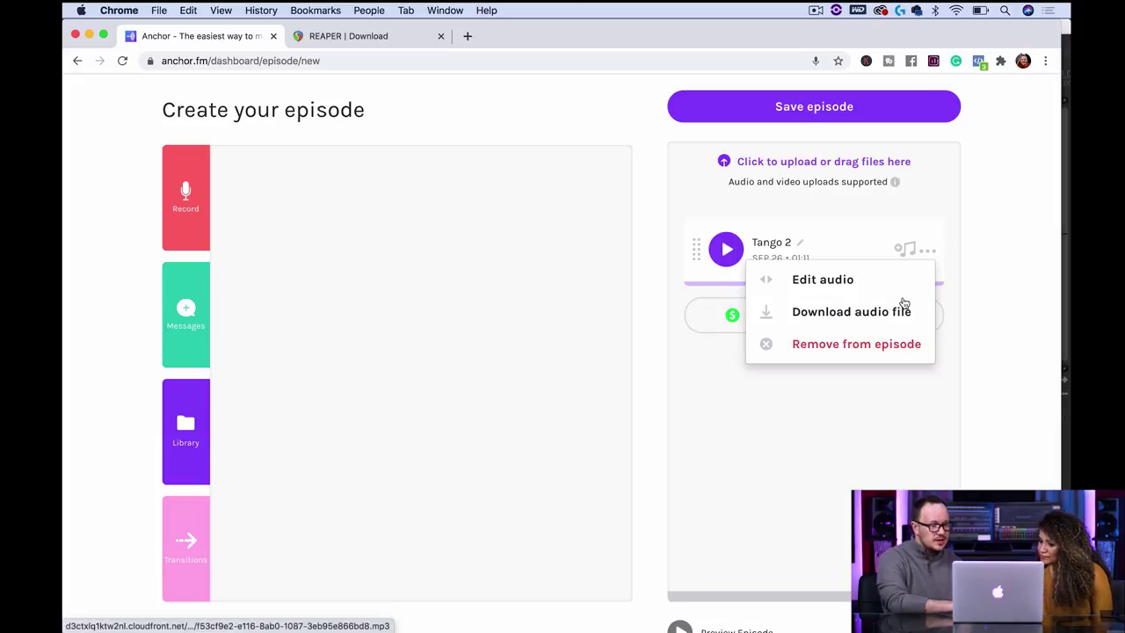
left_click(836, 413)
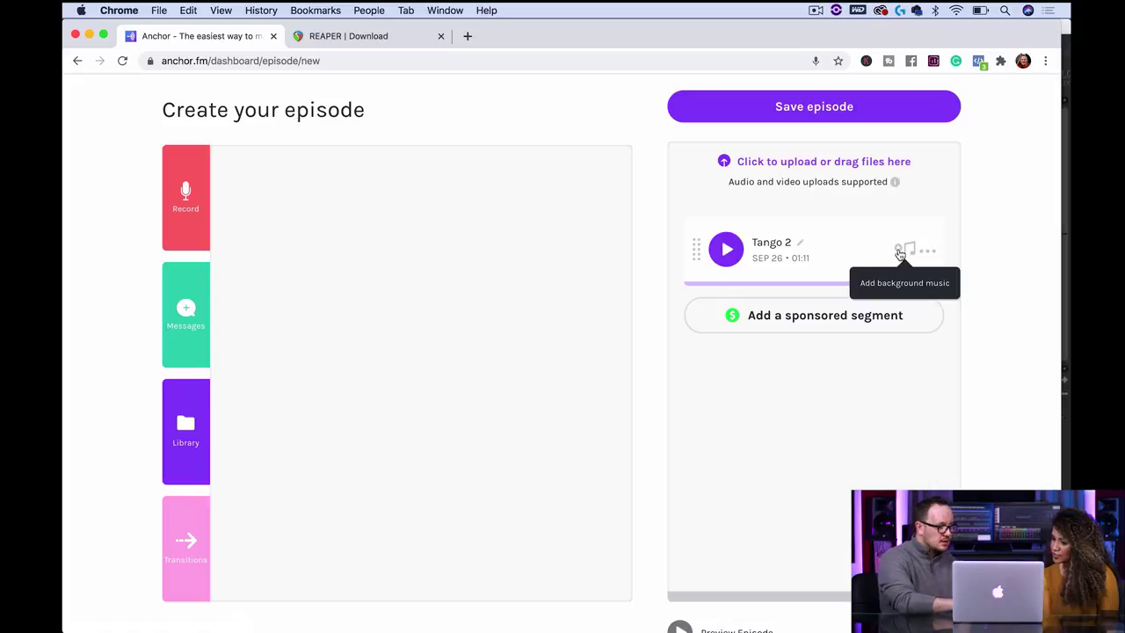
scroll(844, 444, "down", 3)
scroll(843, 446, "up", 2)
scroll(844, 445, "down", 3)
scroll(843, 445, "up", 1)
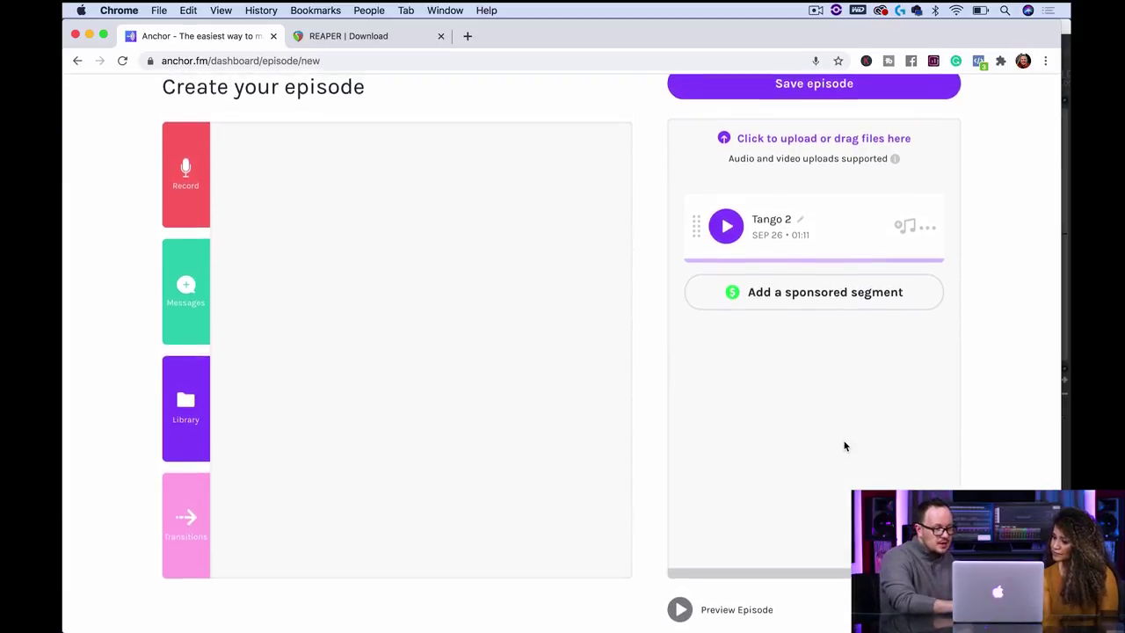
scroll(844, 446, "down", 5)
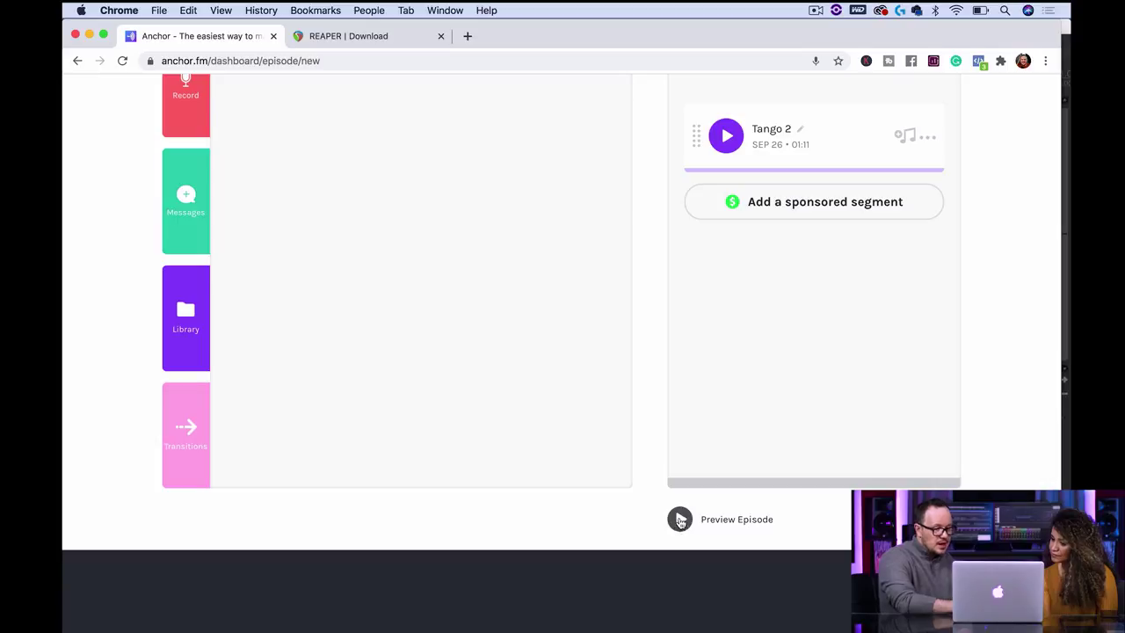
scroll(876, 337, "up", 5)
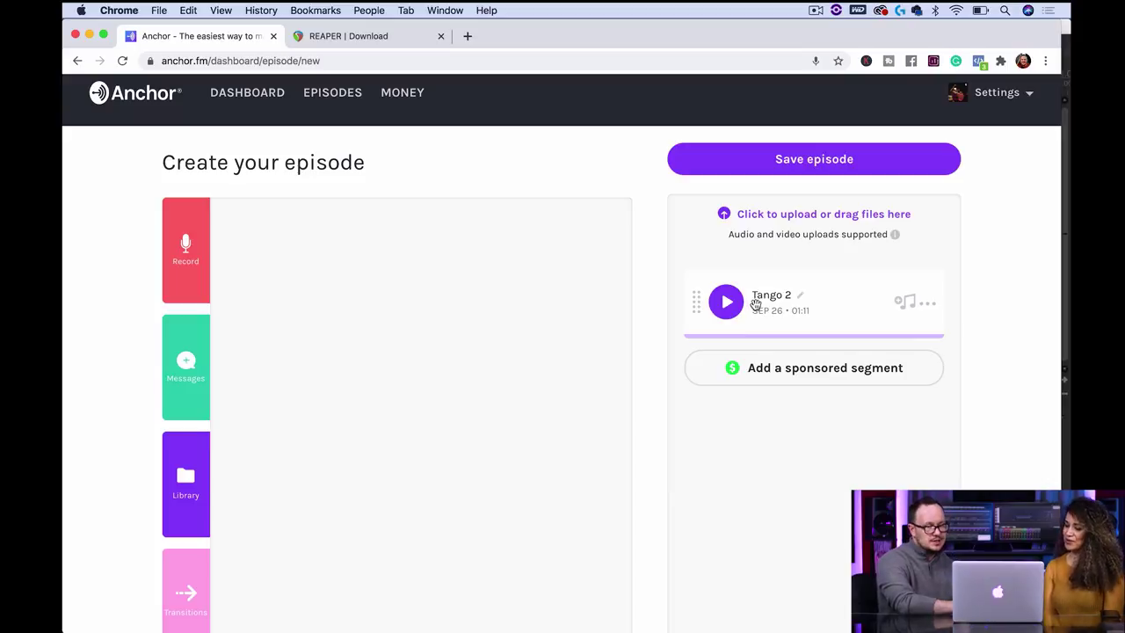
- Save the assembled episode and title it "I'm Back" in the episode options
left_click(776, 169)
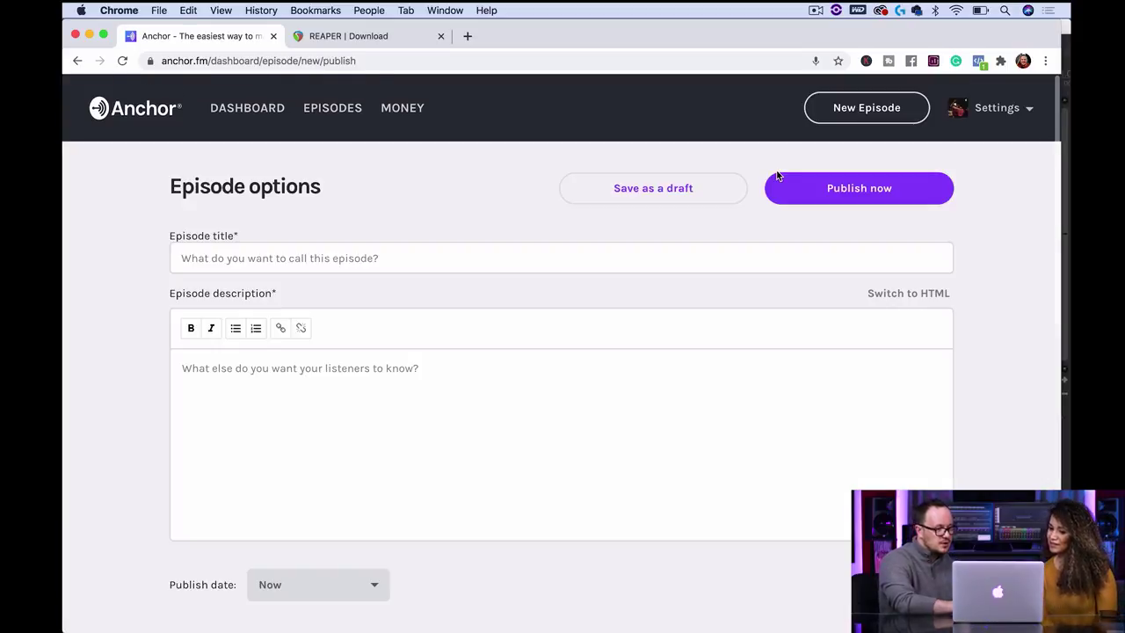
left_click(246, 253)
left_click(484, 392)
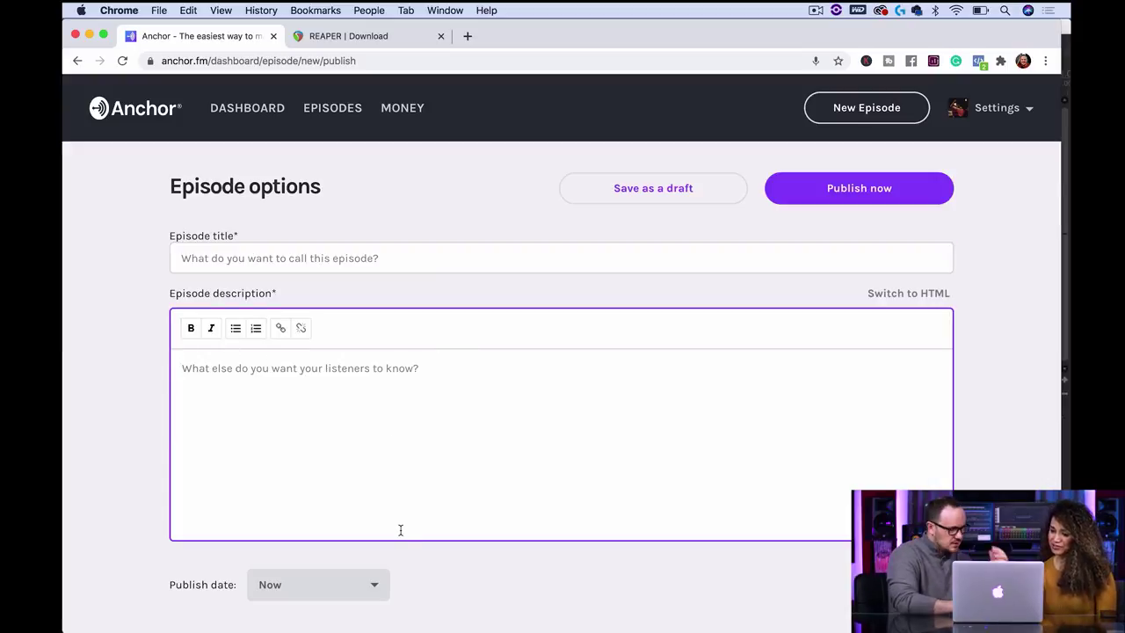
left_click(223, 255)
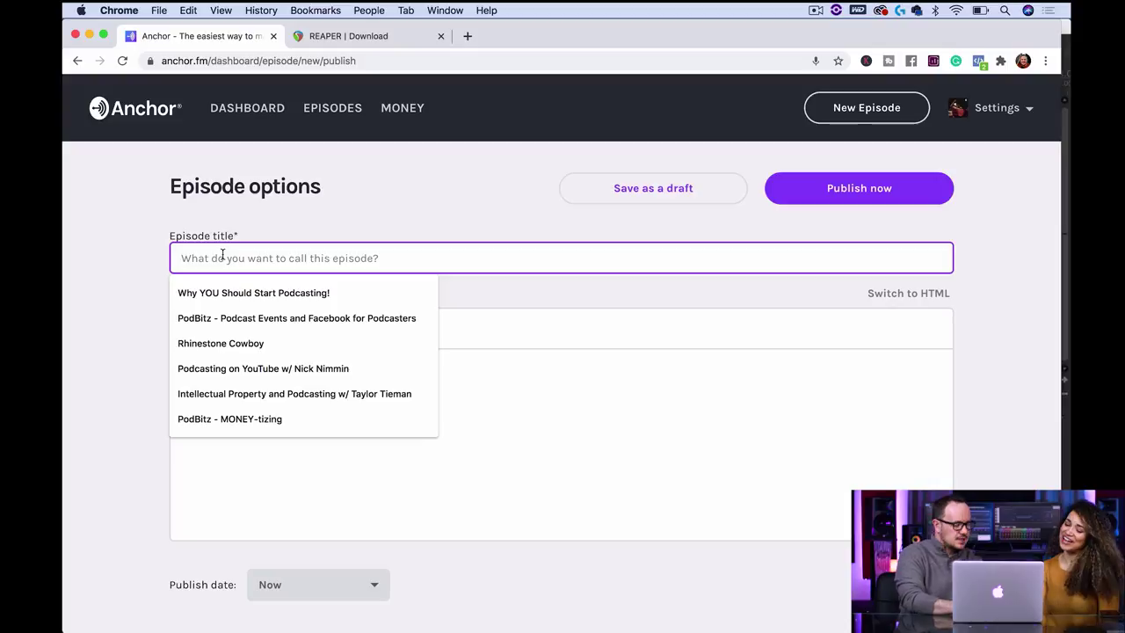
type("I'm Back")
- Start the episode description with a sentence saying the host "returns from her hiatus to drop some Tangoey trivia on you!"
left_click(233, 391)
type("Veronica ret")
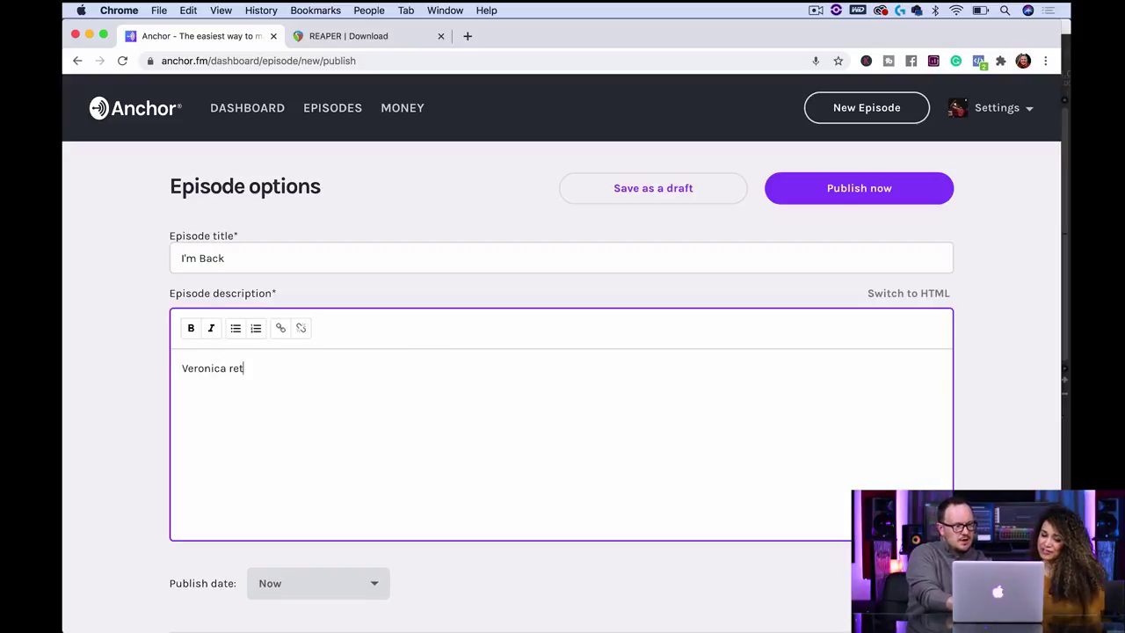
type("urns from h")
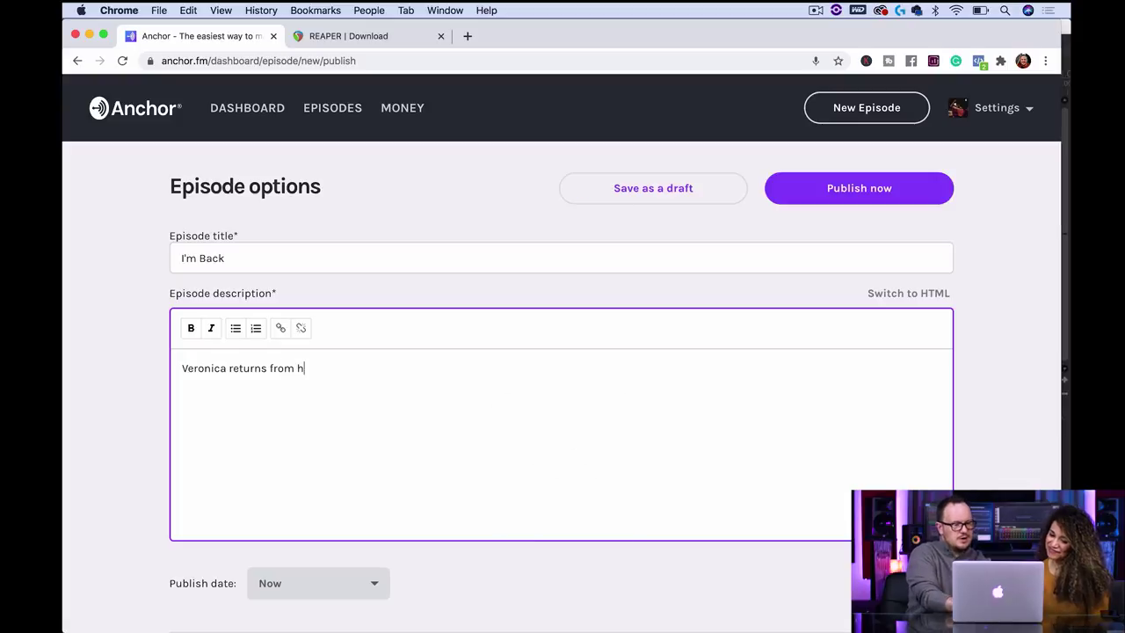
type("er hiatus ")
type("to drop some ")
type("Tang")
key("BackSpace")
type("ngoey")
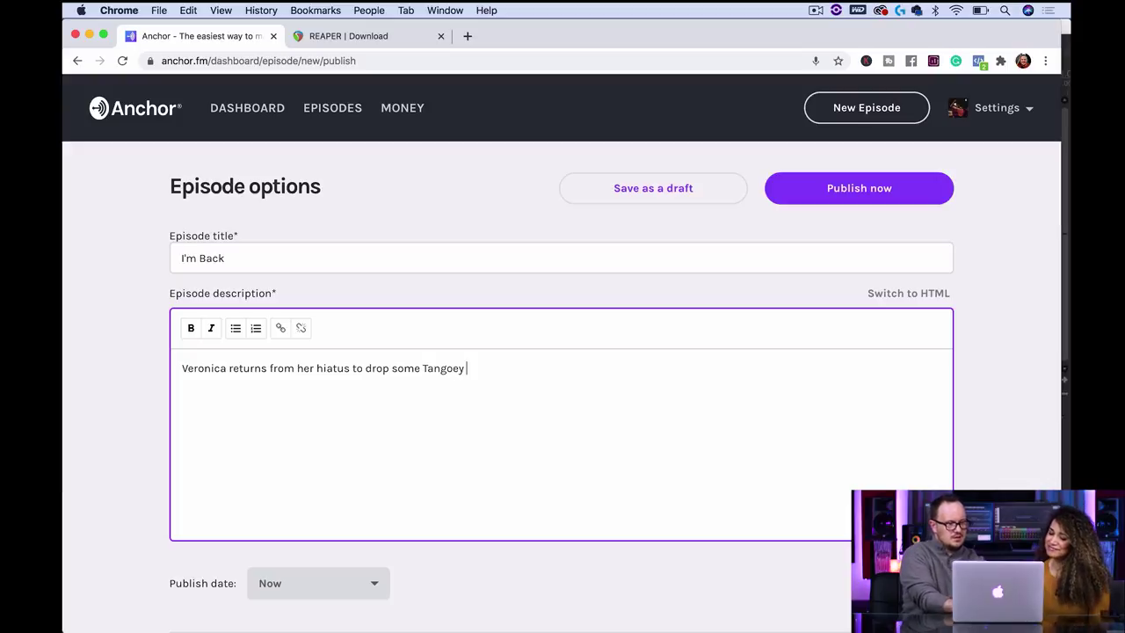
type(" trivia on you! ")
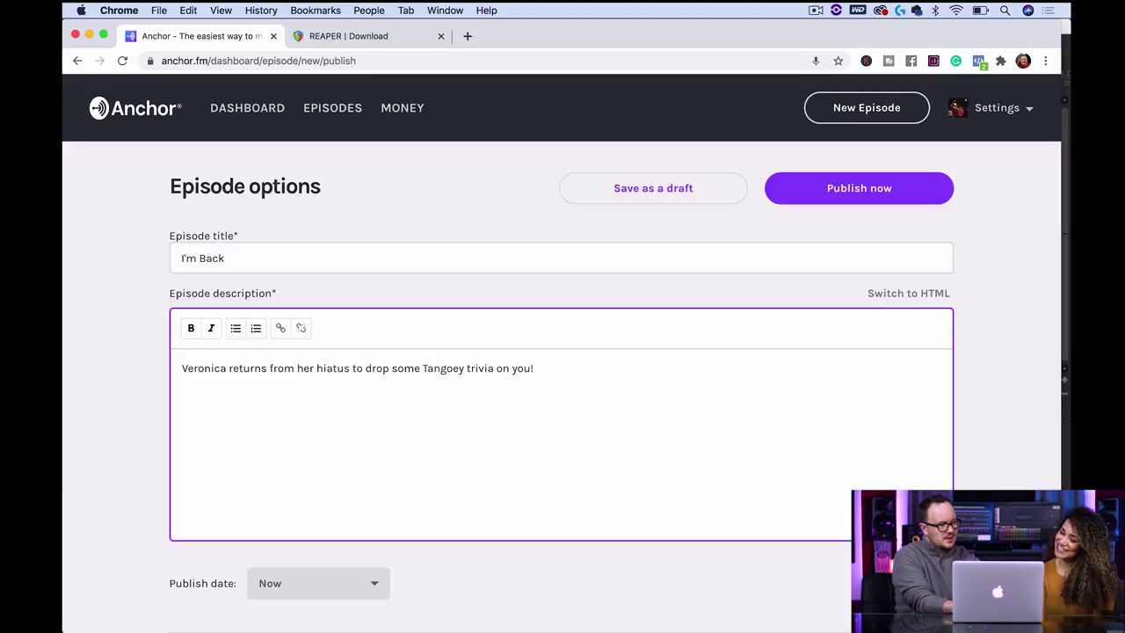
- Add a second description line reading "We talk about where Tango originated and more." and correct its spelling
type("We talk about the hsi")
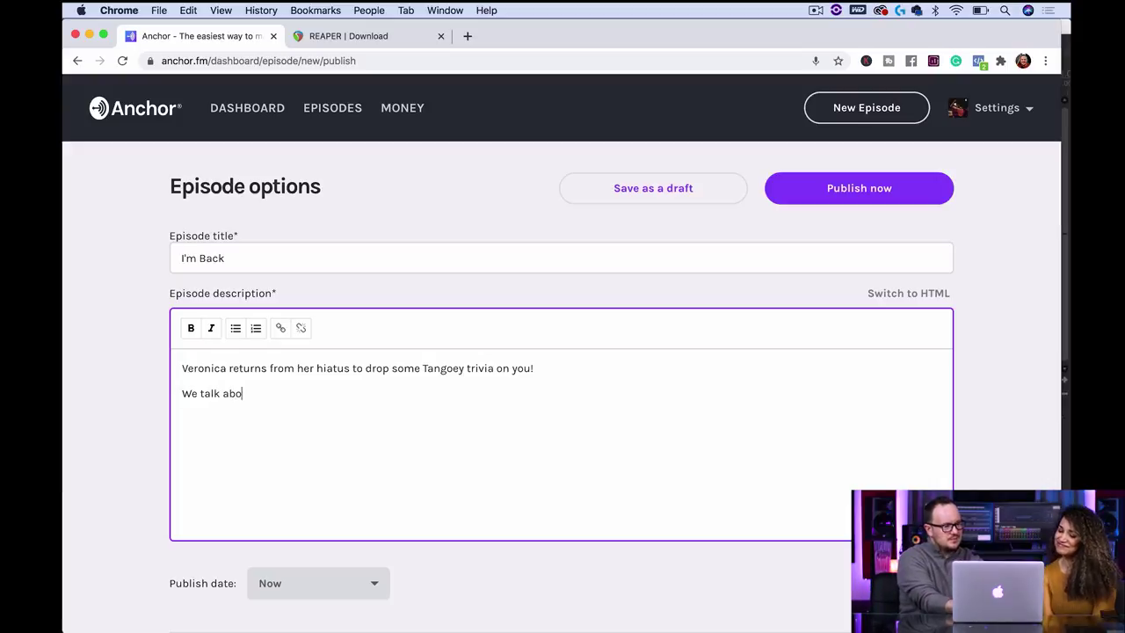
key("BackSpace")
key("BackSpace")
key("BackSpace")
key("BackSpace")
key("BackSpace")
key("BackSpace")
type("where Tango orgi")
key("BackSpace")
key("BackSpace")
type("iganted and more.")
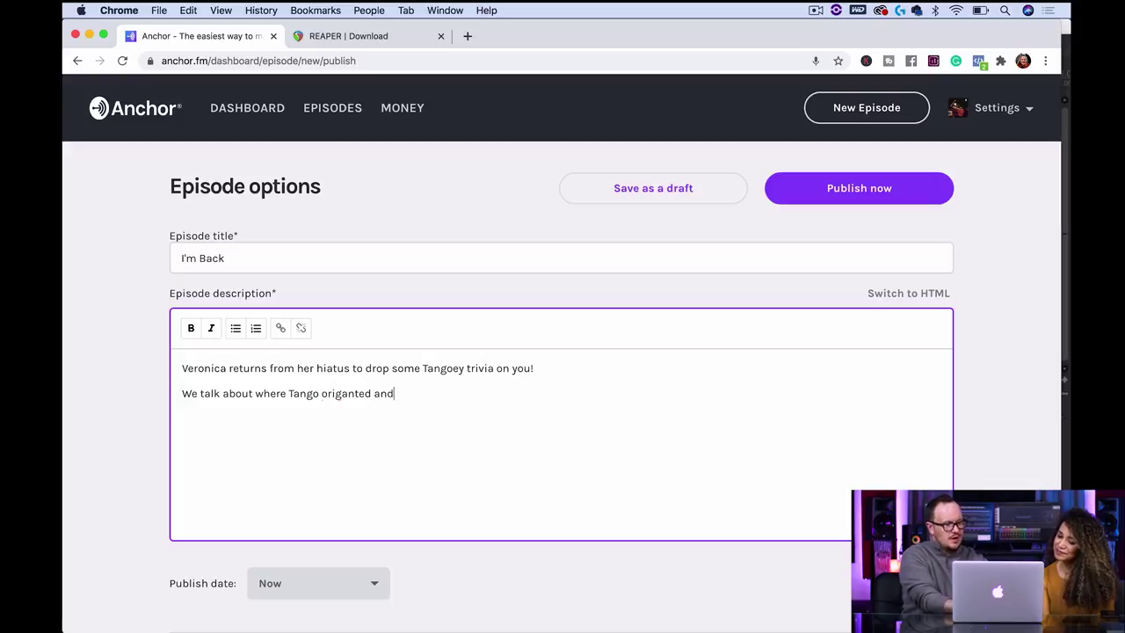
mouse_move(345, 393)
left_click(359, 418)
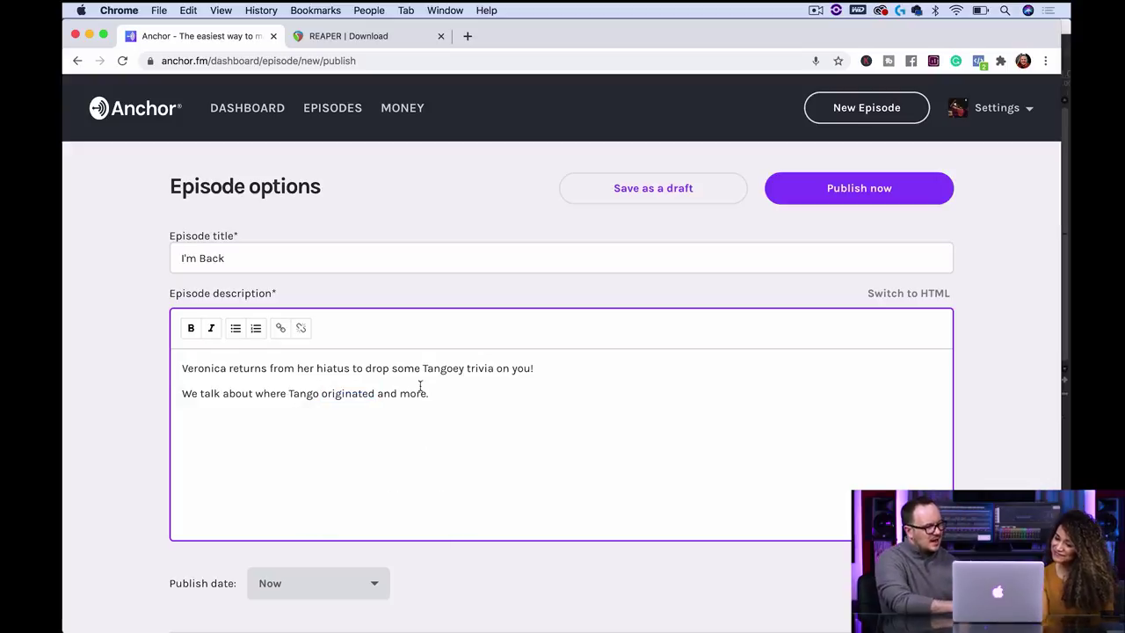
left_click(437, 392)
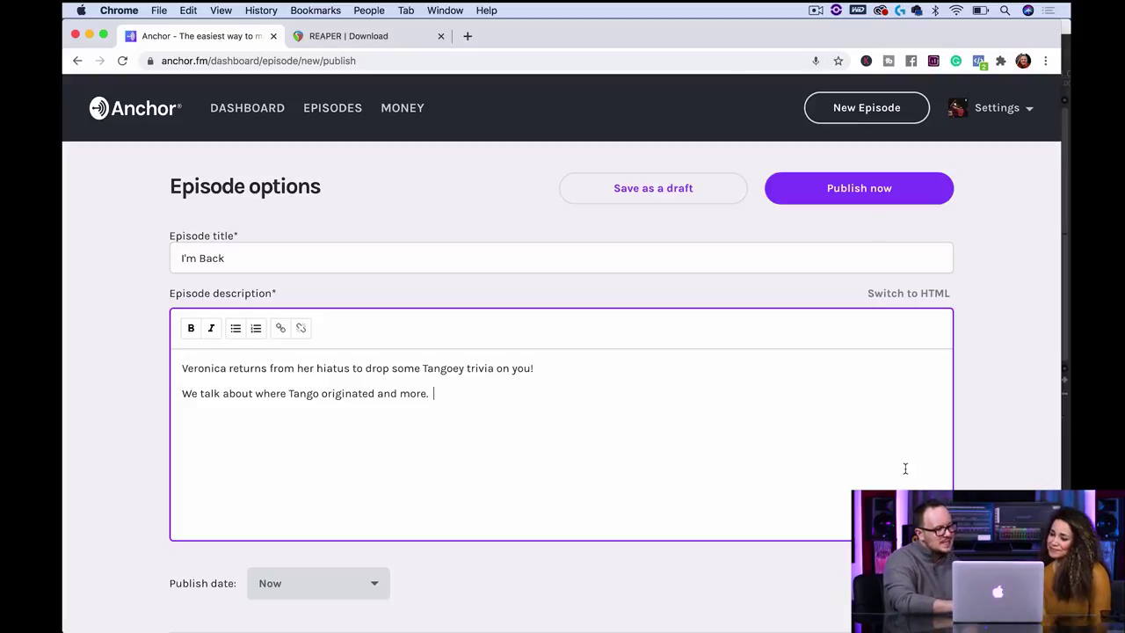
- Set the season number to 1 and the episode number to 2, and publish the episode immediately
scroll(502, 442, "down", 4)
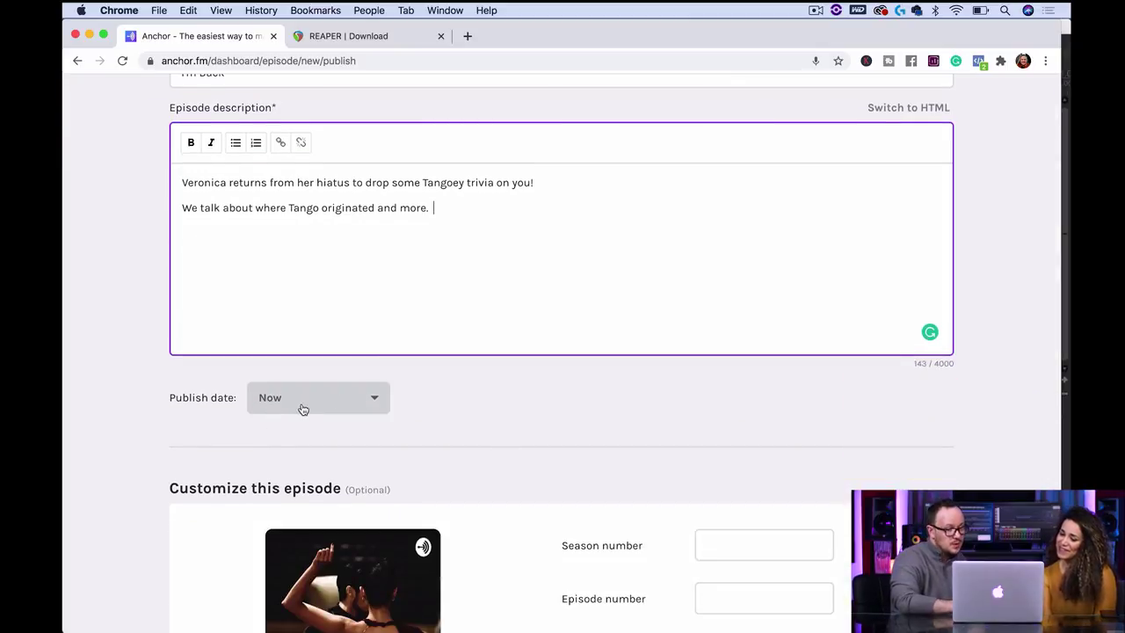
scroll(380, 423, "down", 5)
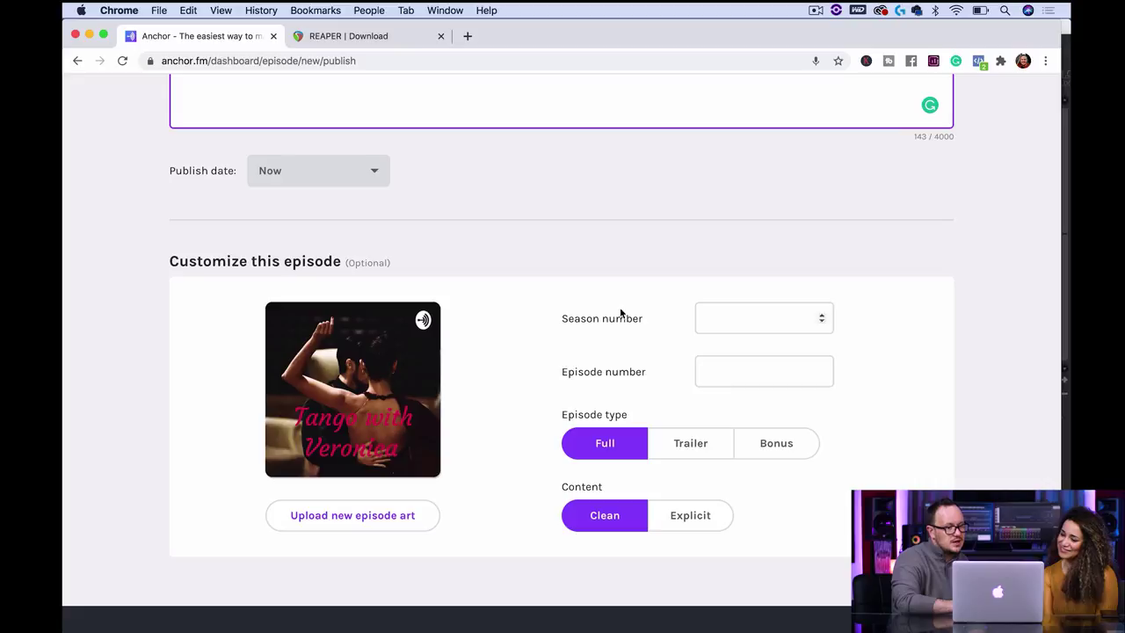
left_click(809, 314)
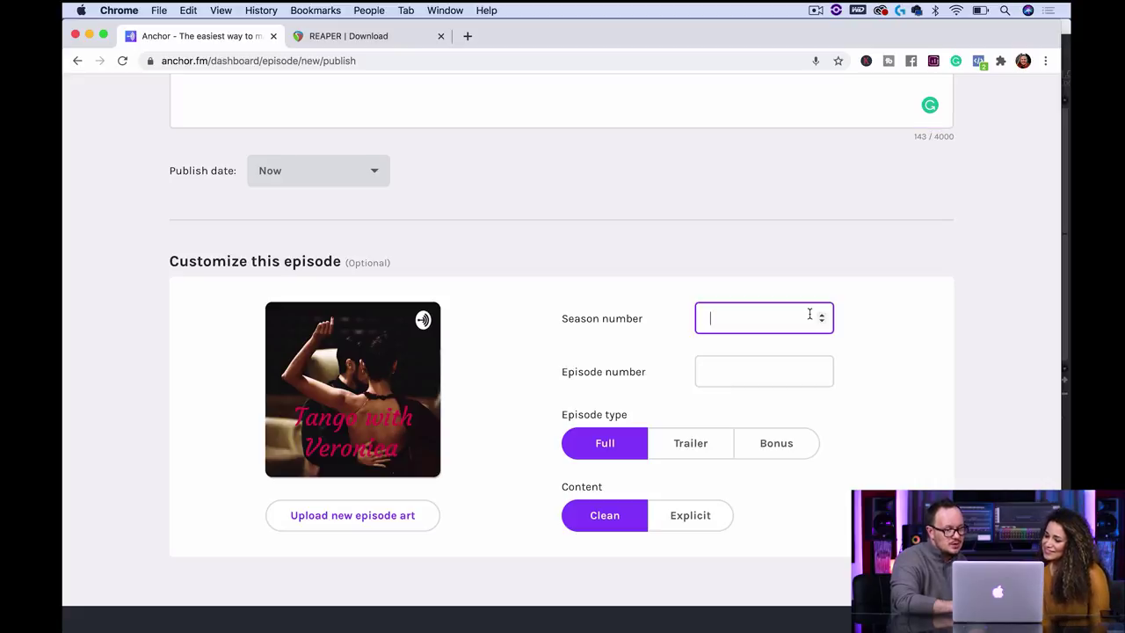
left_click(787, 375)
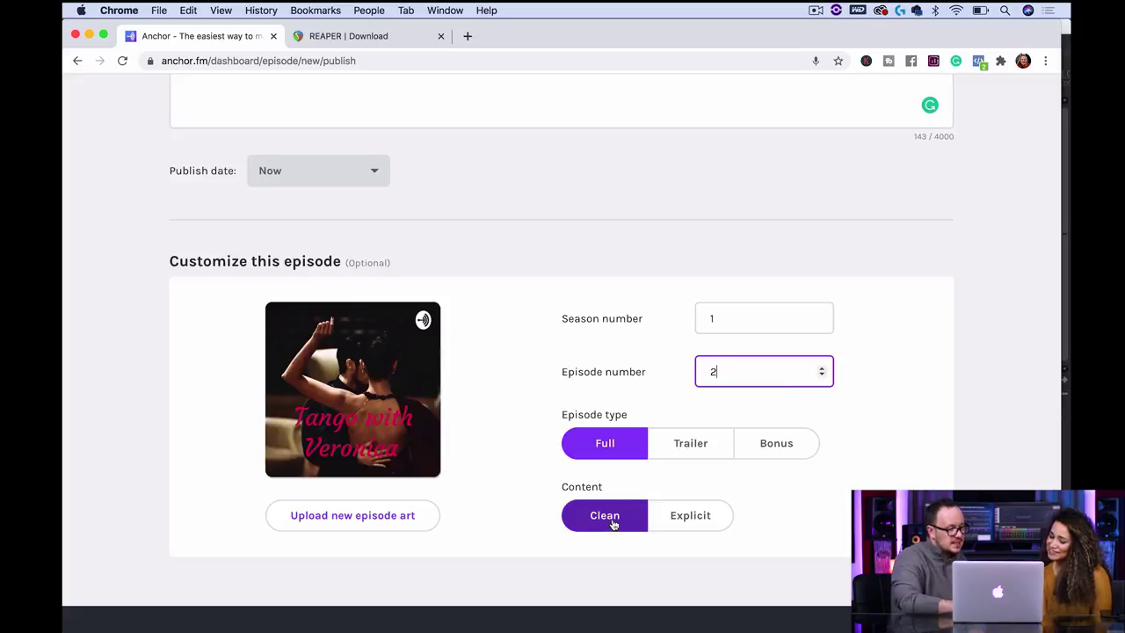
scroll(603, 522, "up", 5)
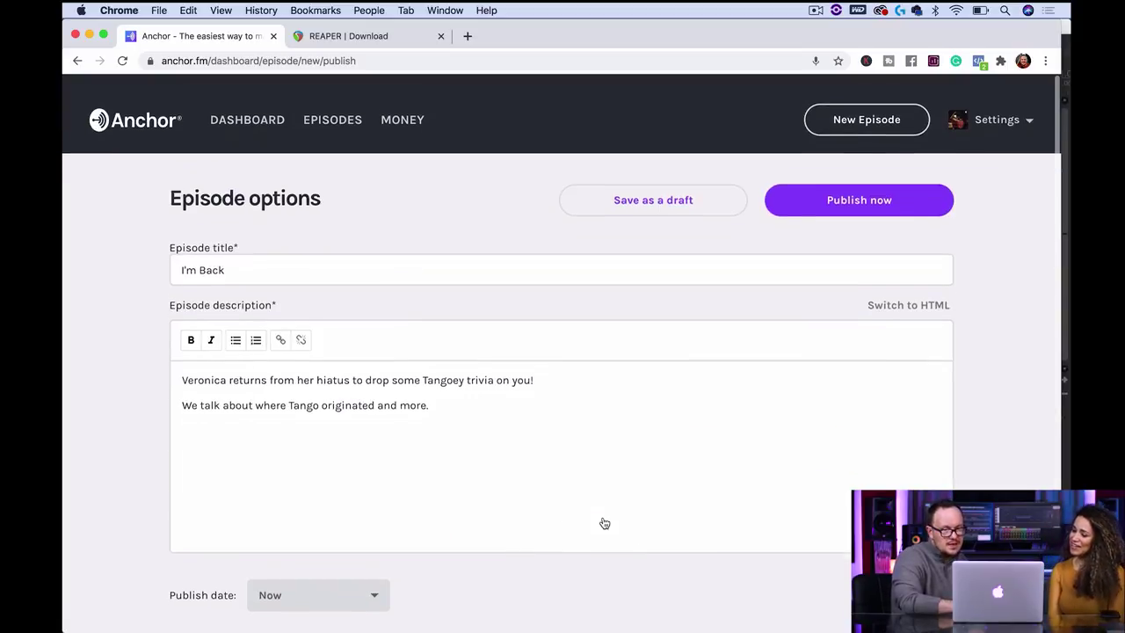
left_click(843, 192)
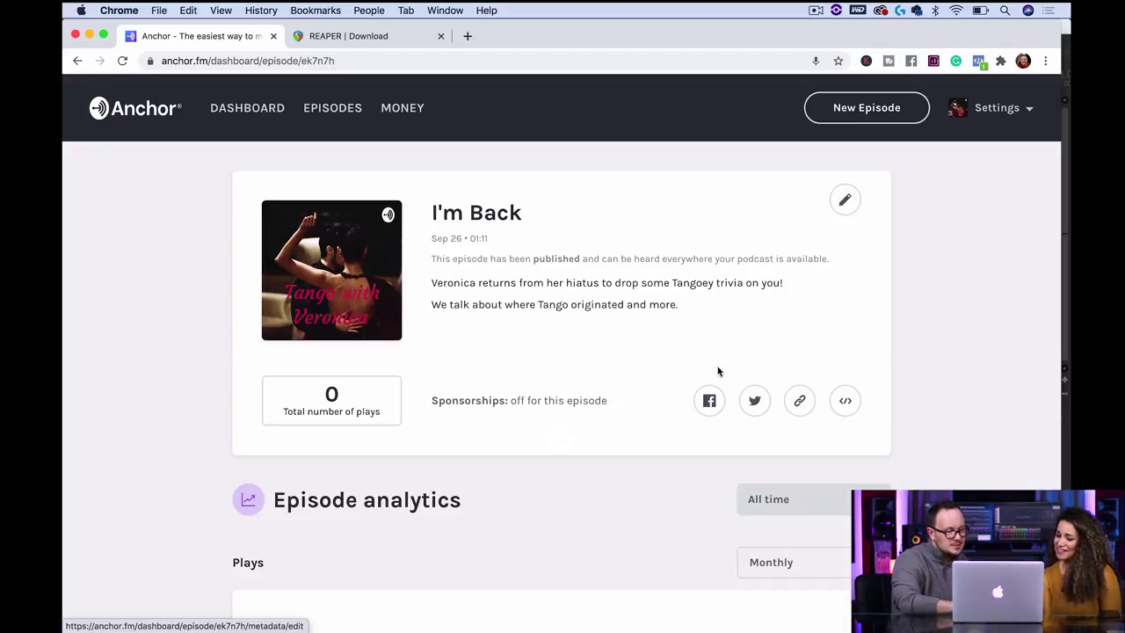
- Copy the published episode's link and open its public page in a new browser tab
scroll(696, 417, "down", 2)
scroll(696, 415, "down", 1)
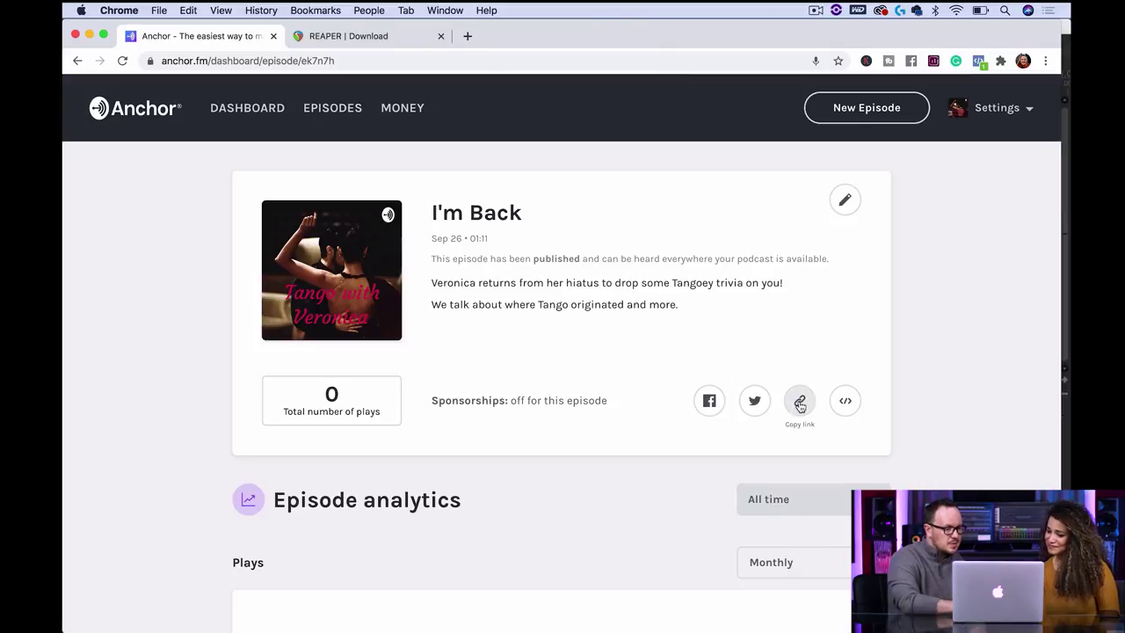
key("super+t")
left_click(378, 57)
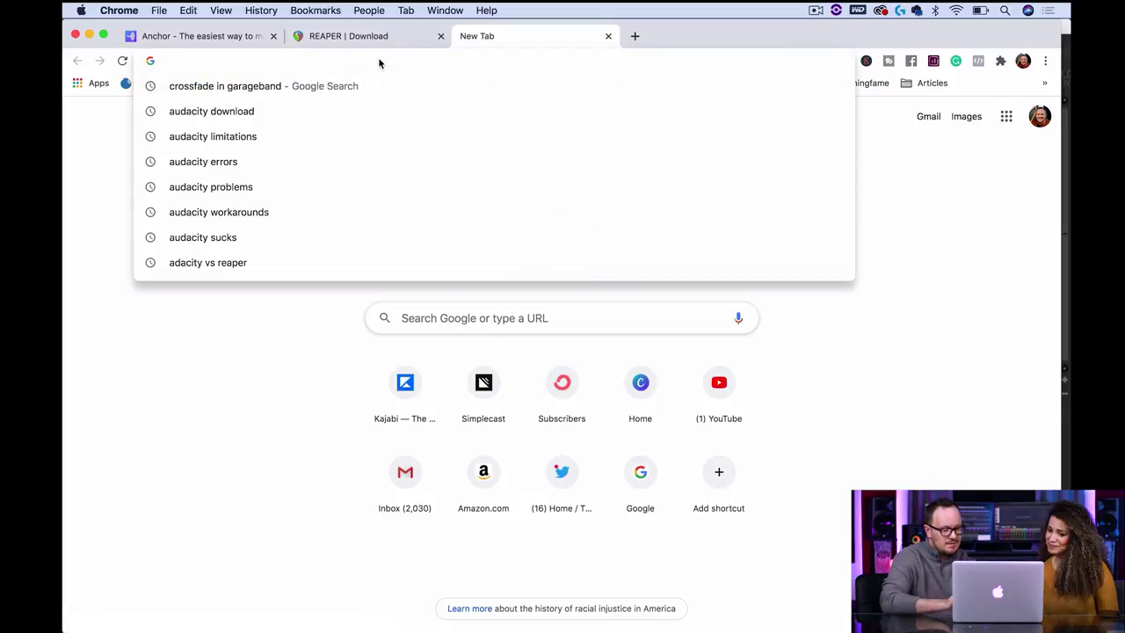
type("https://anchor.fm/tangowithveronica/episodes/Im-Back-ek7n7h")
key("Return")
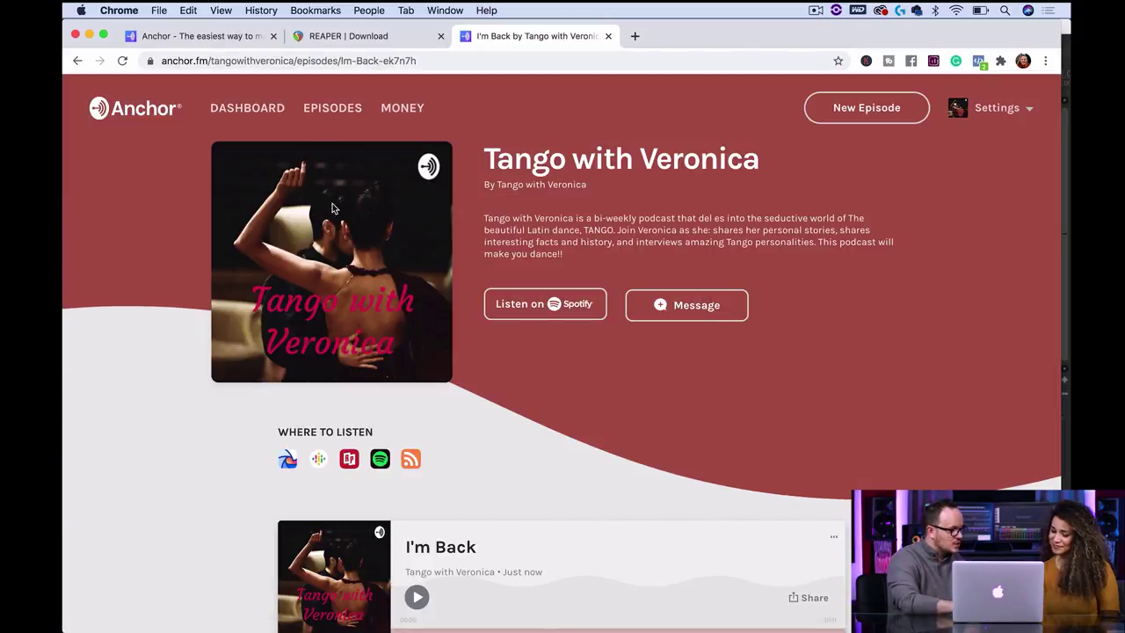
- Play the opening of the I'm Back episode on the public podcast page and pause it
scroll(513, 367, "down", 2)
scroll(514, 364, "down", 7)
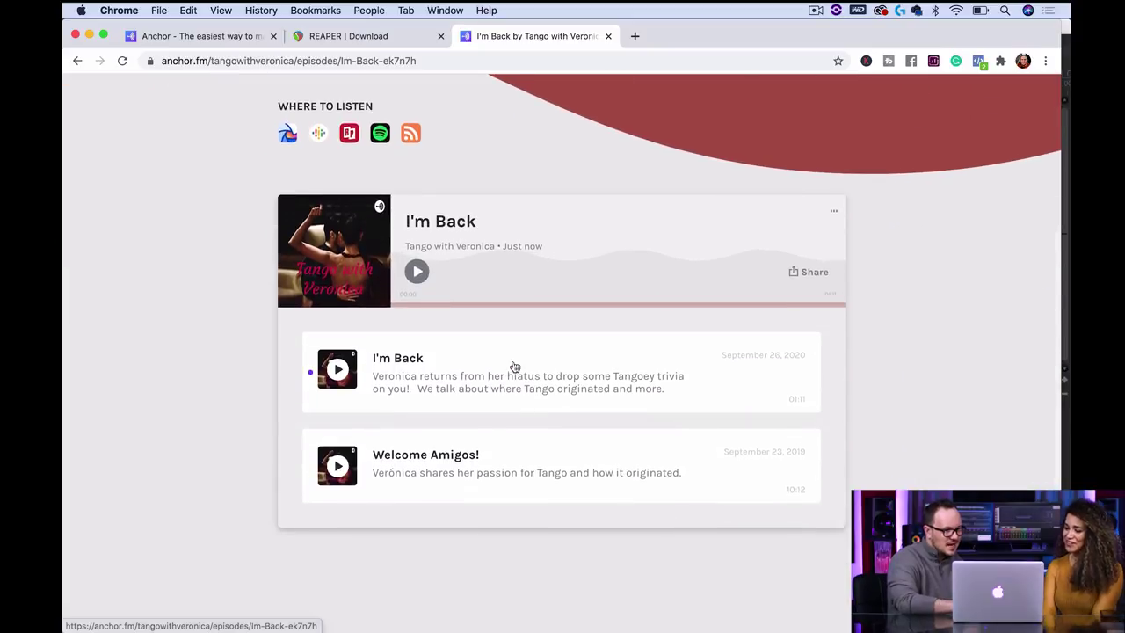
left_click(418, 274)
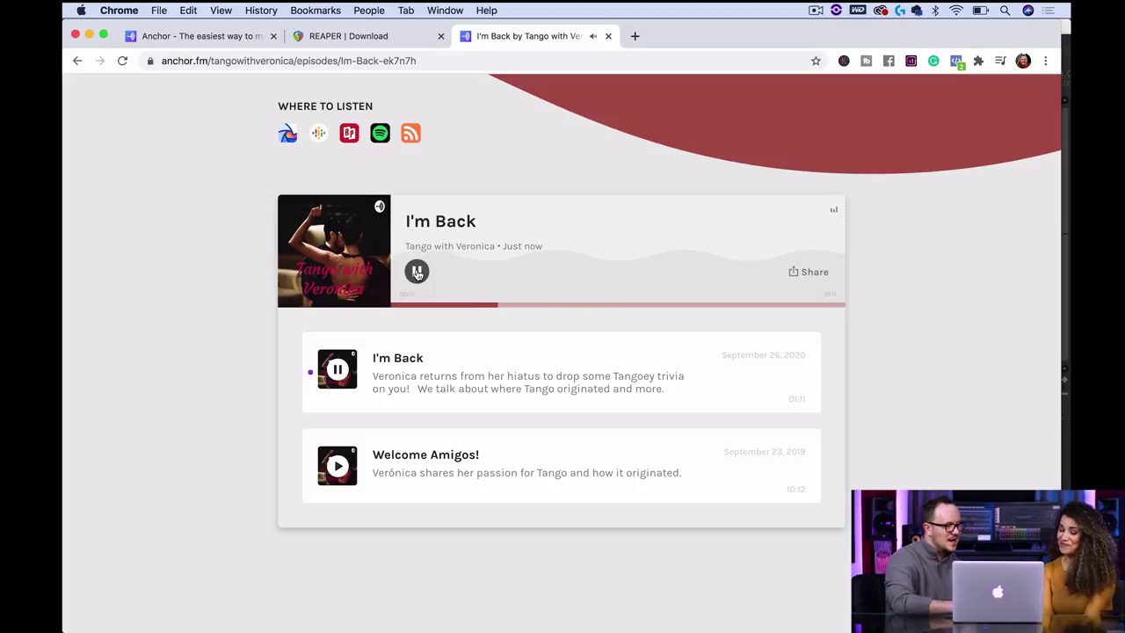
left_click(417, 272)
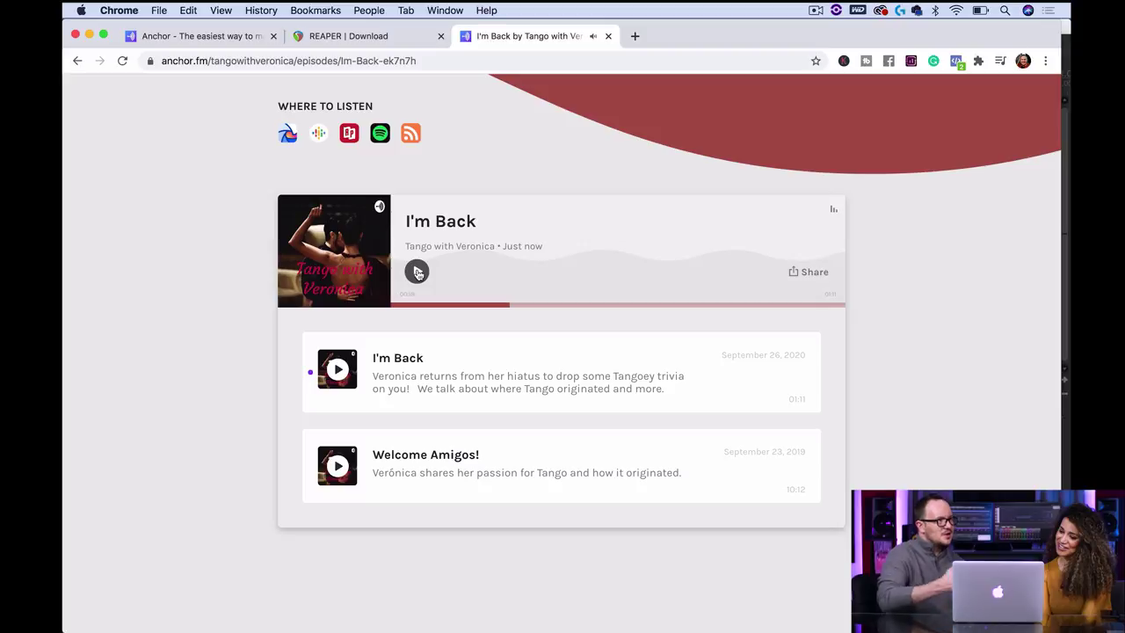